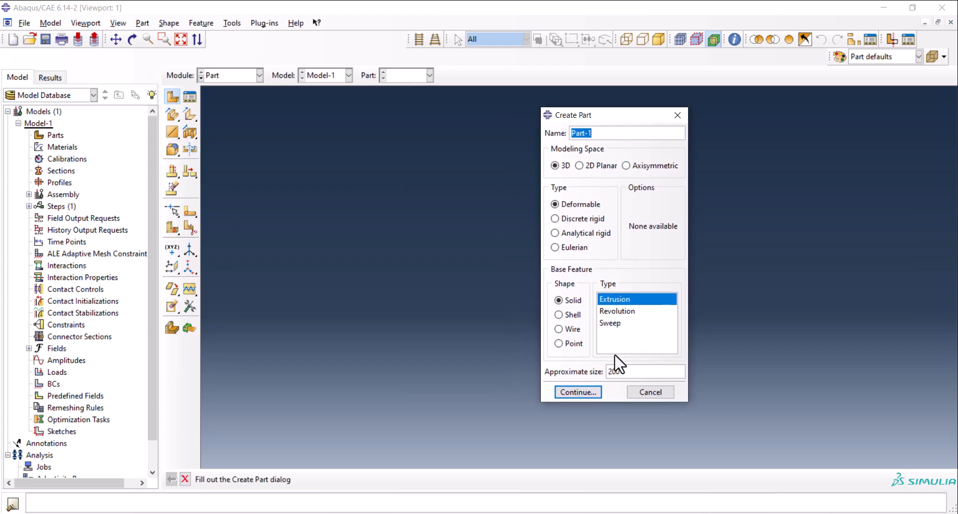
# Create a 3D deformable solid extrusion part and sketch a rectangle about 22 wide and 6 high for its section.
pyautogui.doubleClick(619, 372)
pyautogui.click(579, 390)
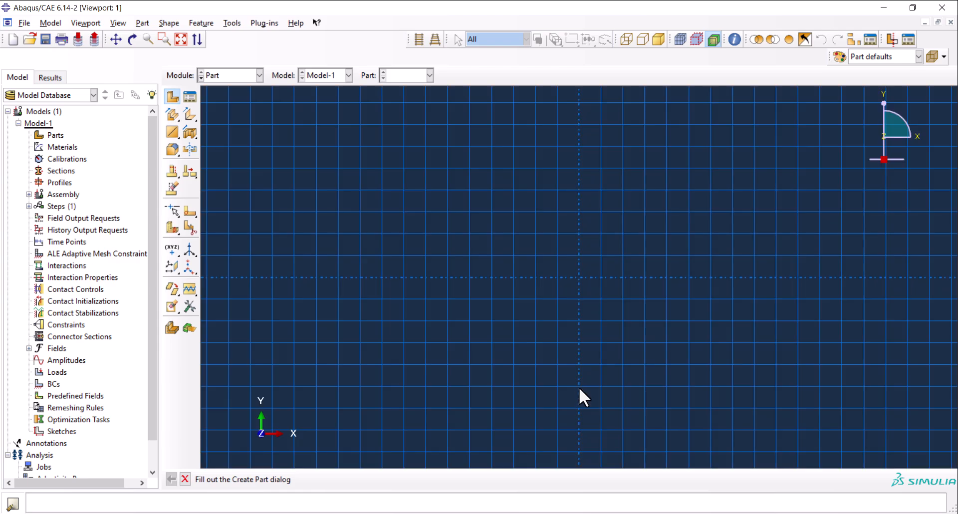
pyautogui.click(190, 98)
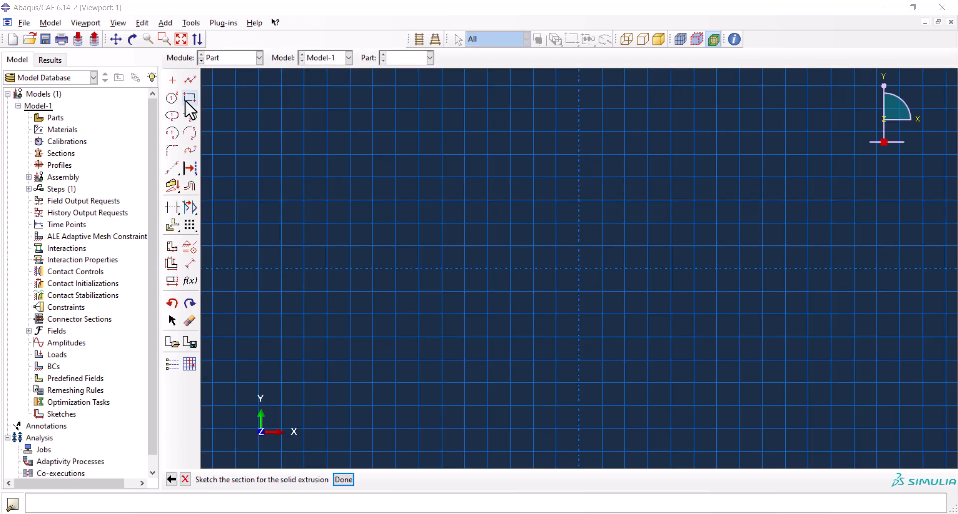
pyautogui.click(395, 132)
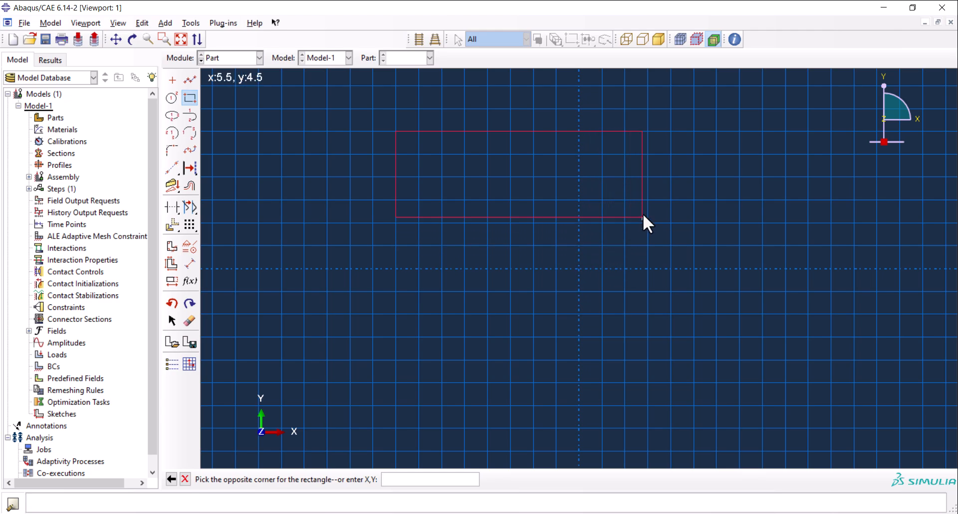
pyautogui.click(648, 199)
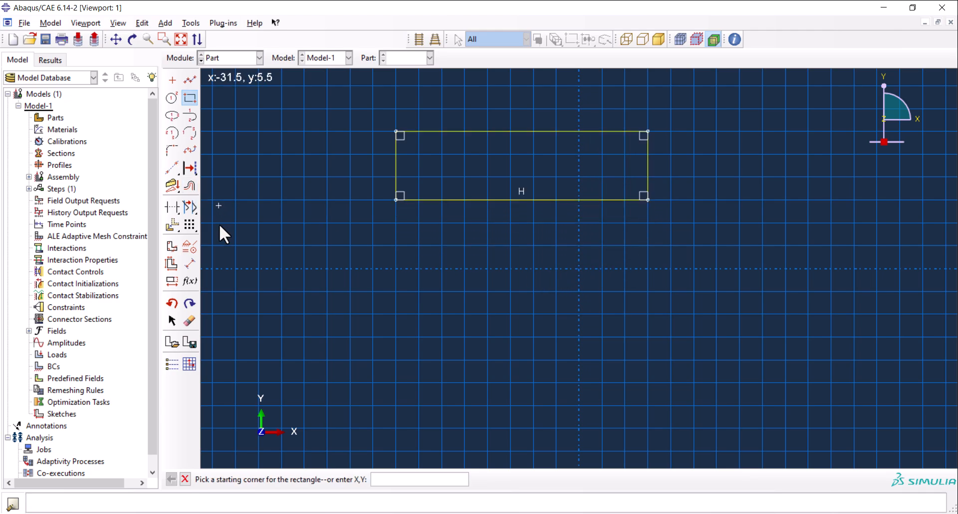
# Dimension the rectangle's vertical edge to 5 and its lower horizontal edge to 60.
pyautogui.click(190, 265)
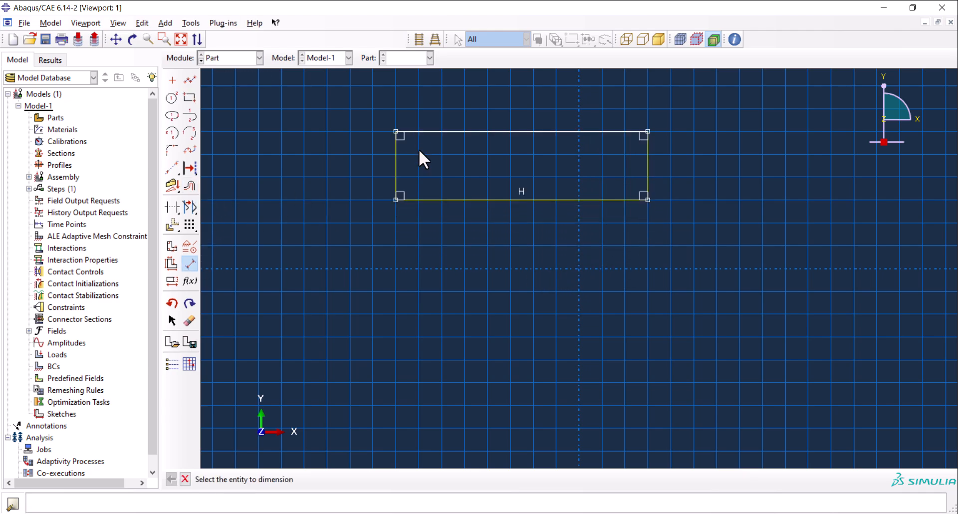
pyautogui.click(396, 160)
pyautogui.click(303, 168)
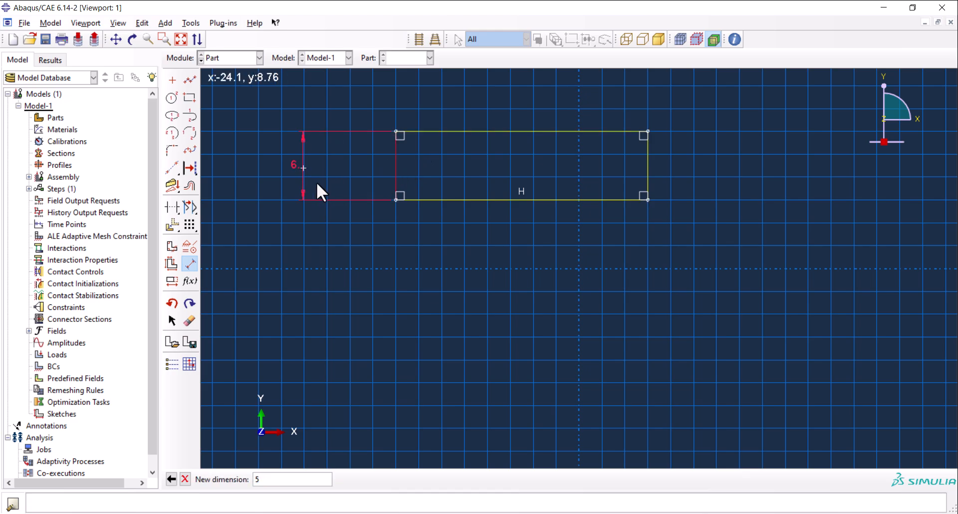
pyautogui.press('Return')
pyautogui.click(501, 200)
pyautogui.click(497, 261)
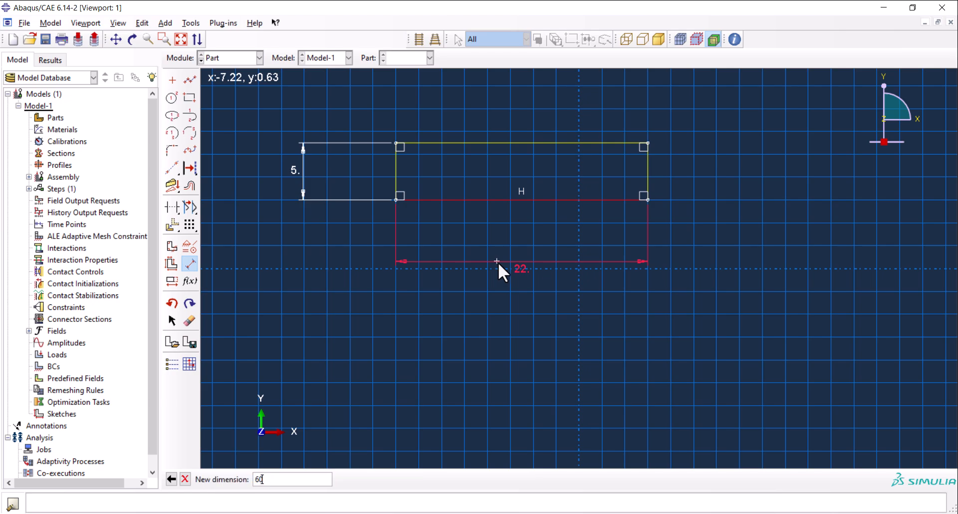
pyautogui.write('60')
pyautogui.press('Return')
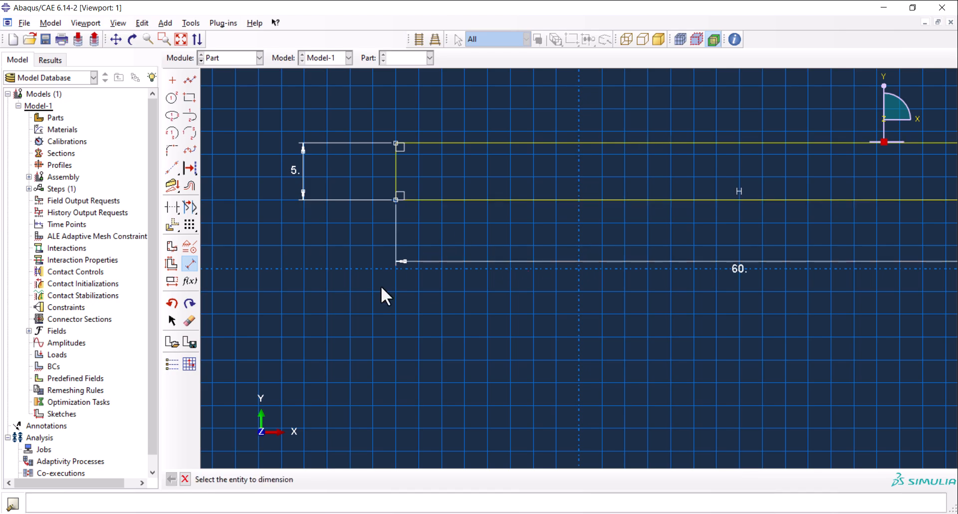
# Finish the section sketch and extrude it to a depth of 30.
pyautogui.press('Escape')
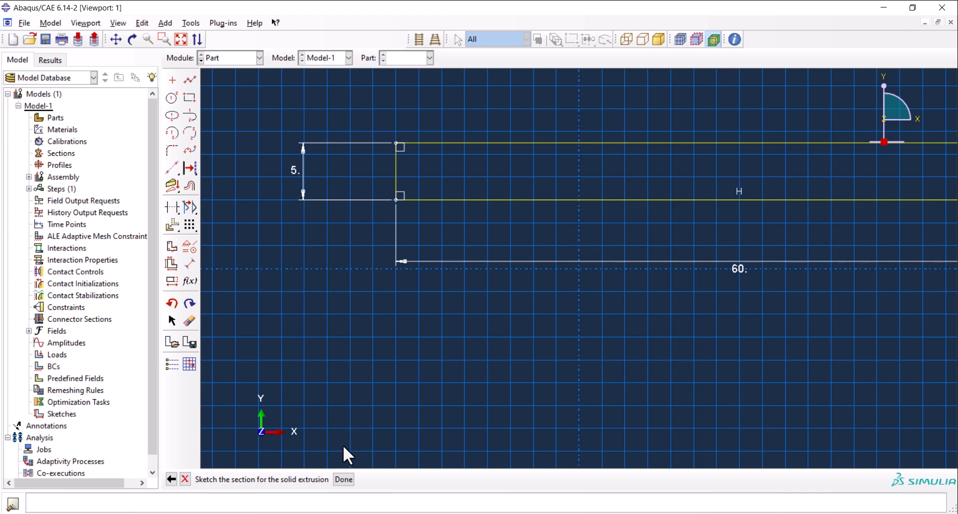
pyautogui.click(345, 479)
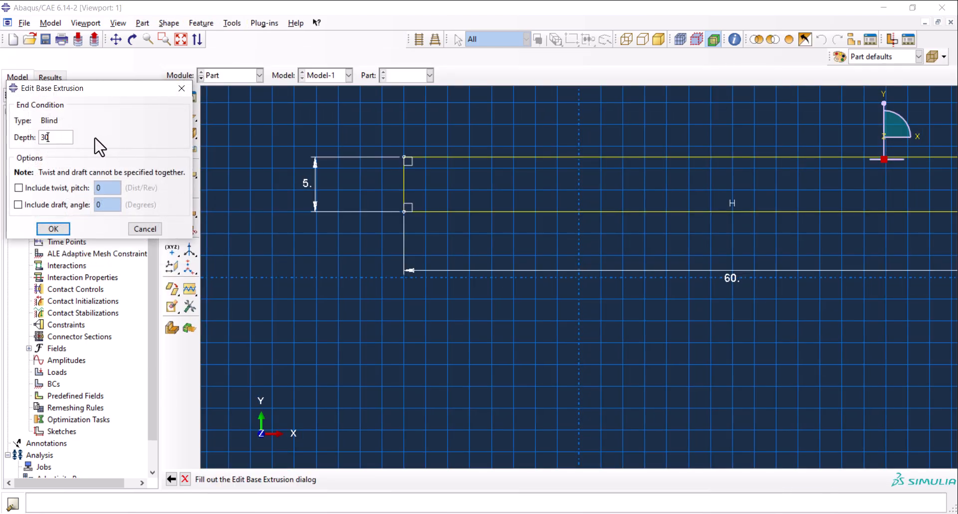
pyautogui.click(54, 229)
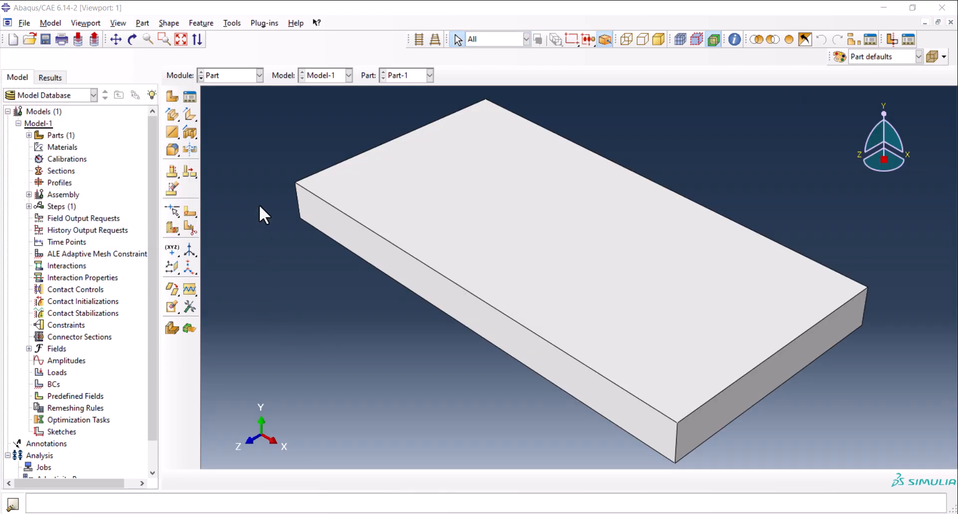
# Display the Views toolbar and try its preset orientations, returning to the isometric view.
pyautogui.click(119, 27)
pyautogui.moveTo(182, 173)
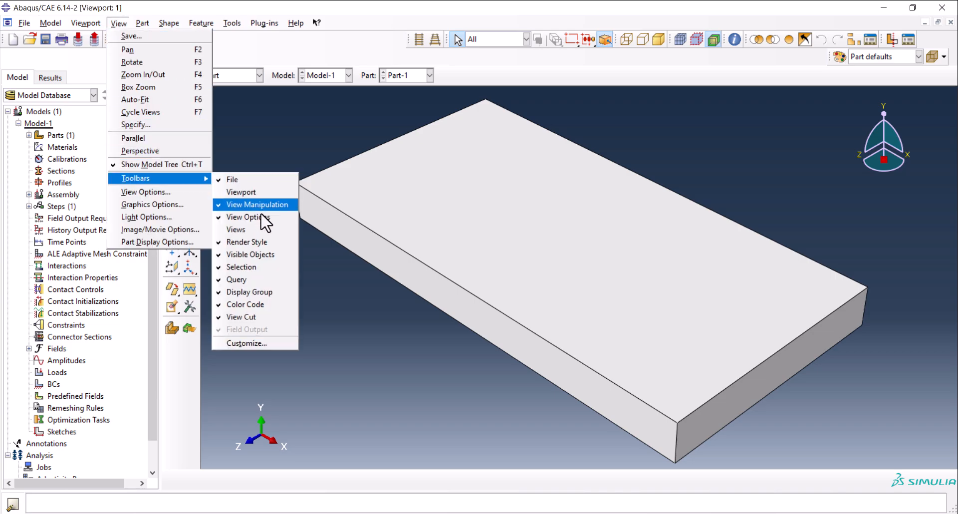
pyautogui.click(261, 228)
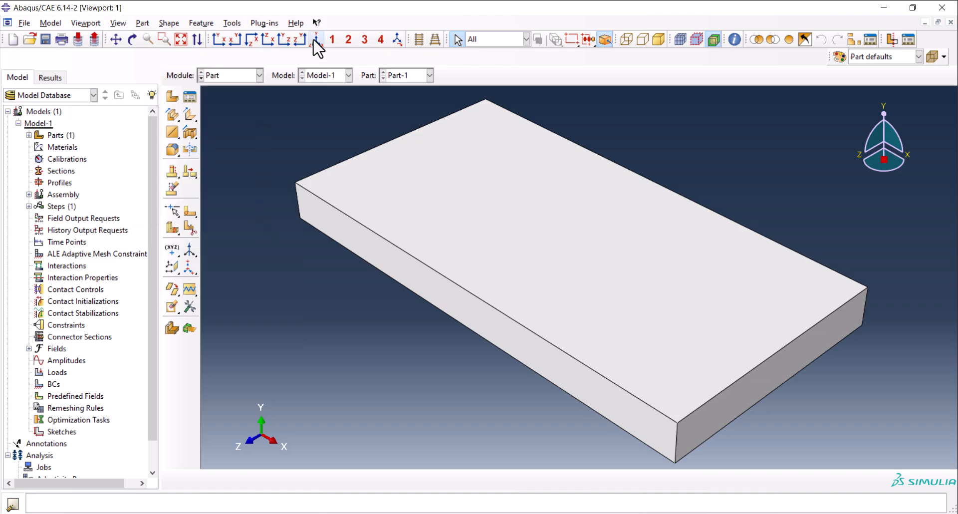
pyautogui.click(285, 40)
pyautogui.click(251, 40)
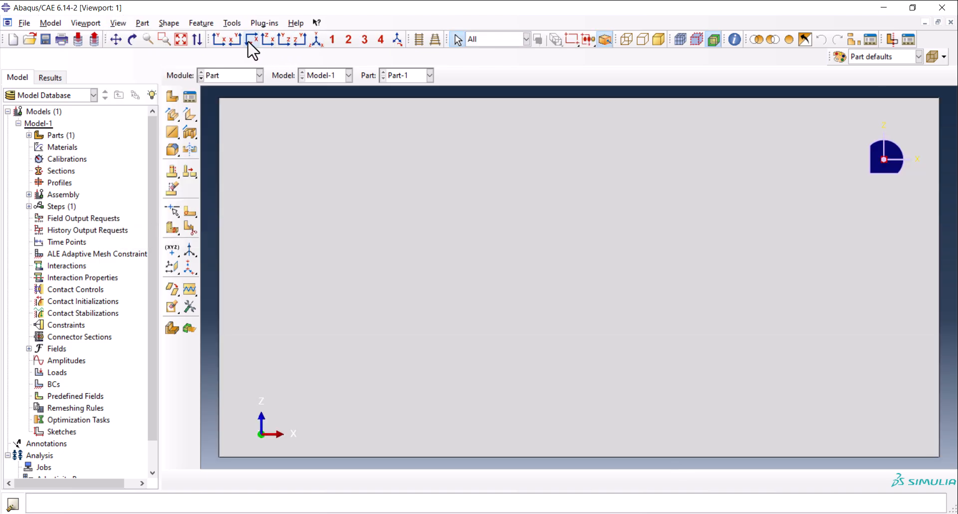
pyautogui.click(316, 40)
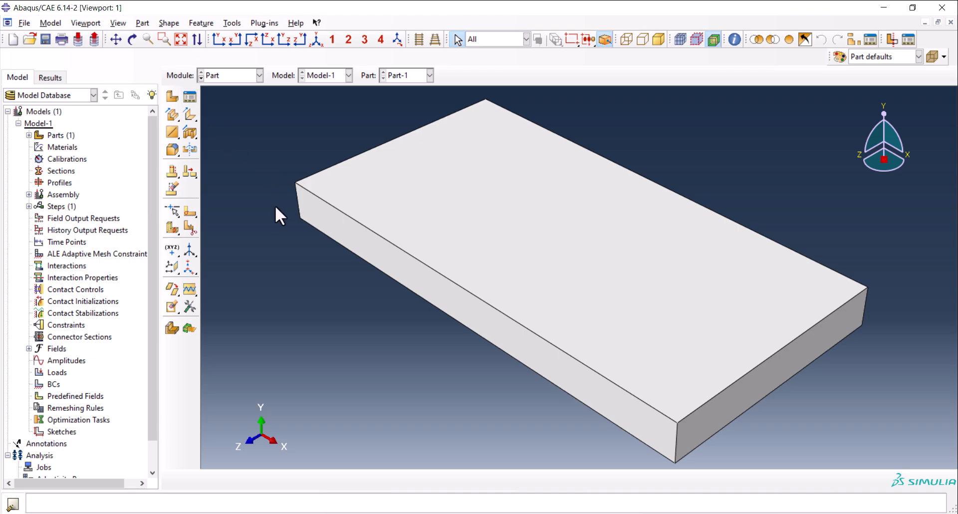
# Start a sketched partition on the plate's 30 by 5 end face, with its near short edge vertical and on the right.
pyautogui.click(134, 47)
pyautogui.moveTo(426, 250); pyautogui.dragTo(657, 293)
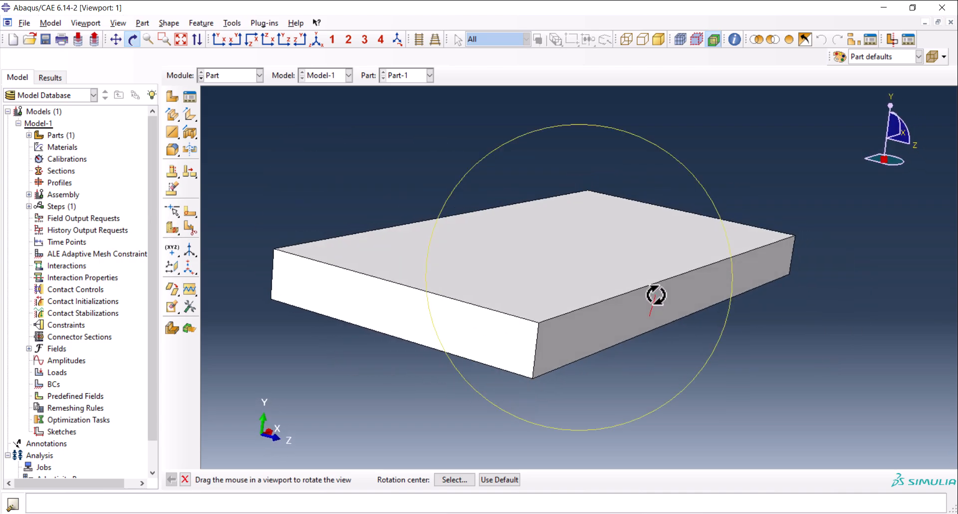
pyautogui.press('Escape')
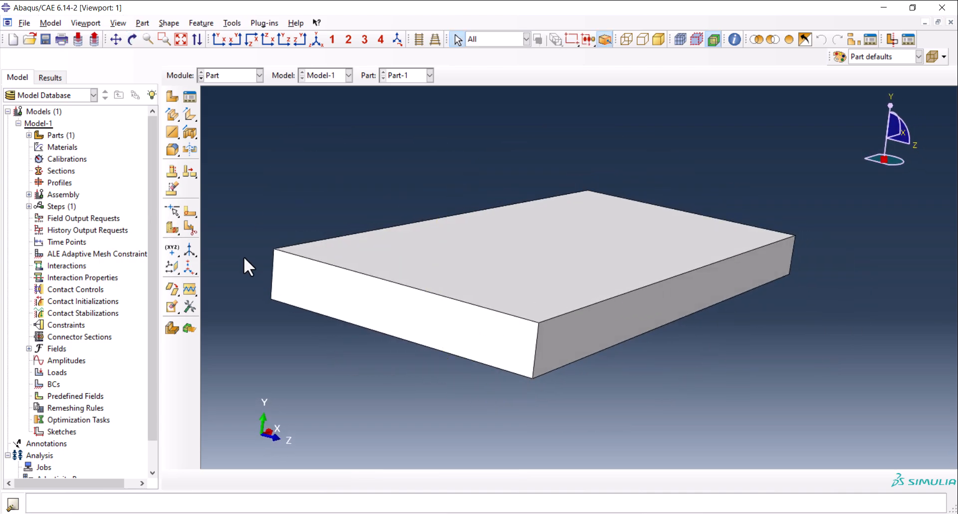
pyautogui.click(186, 211)
pyautogui.click(462, 348)
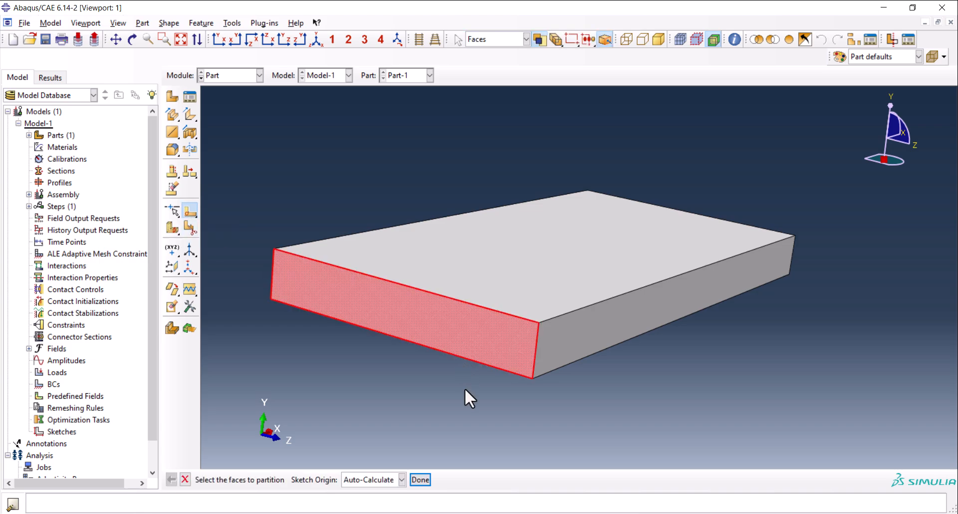
pyautogui.middleClick(451, 430)
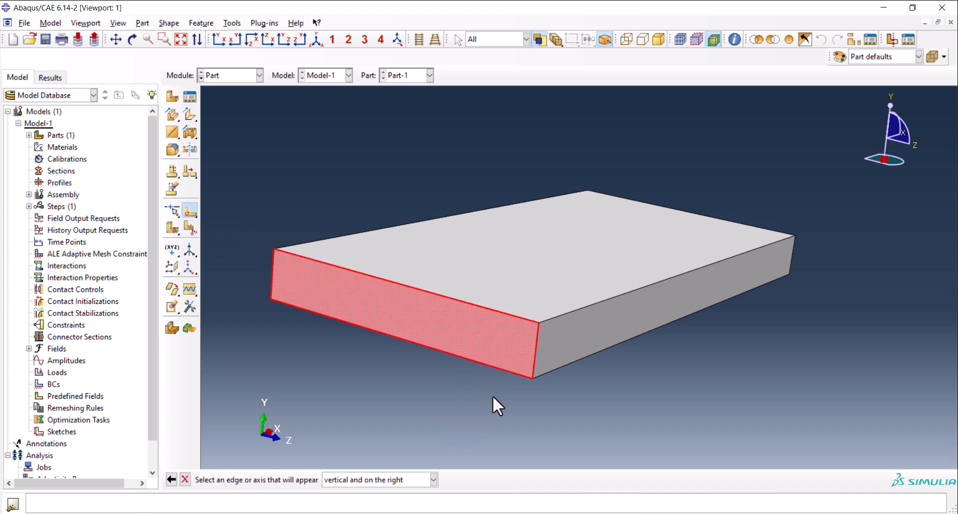
pyautogui.click(539, 340)
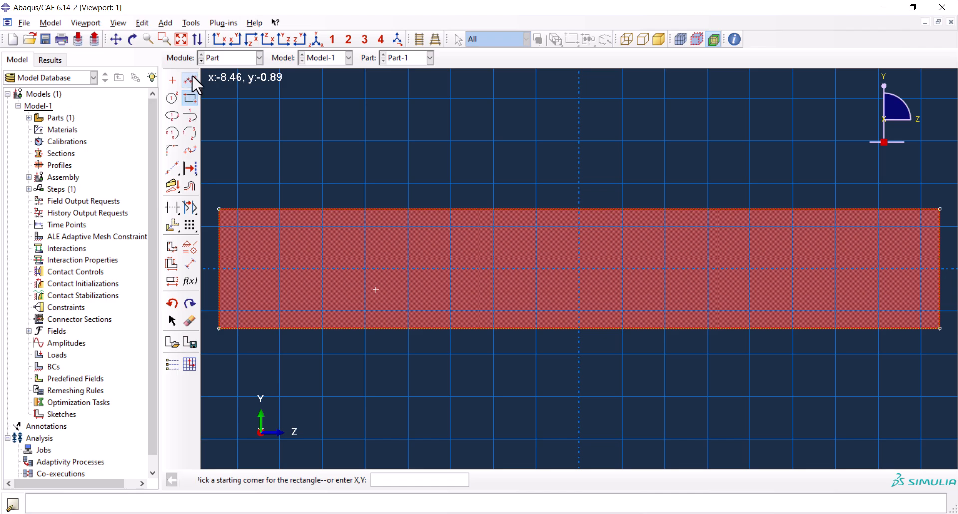
# Sketch a vertical line across the full height of the face at about x = 8.9 and create the face partition.
pyautogui.click(191, 80)
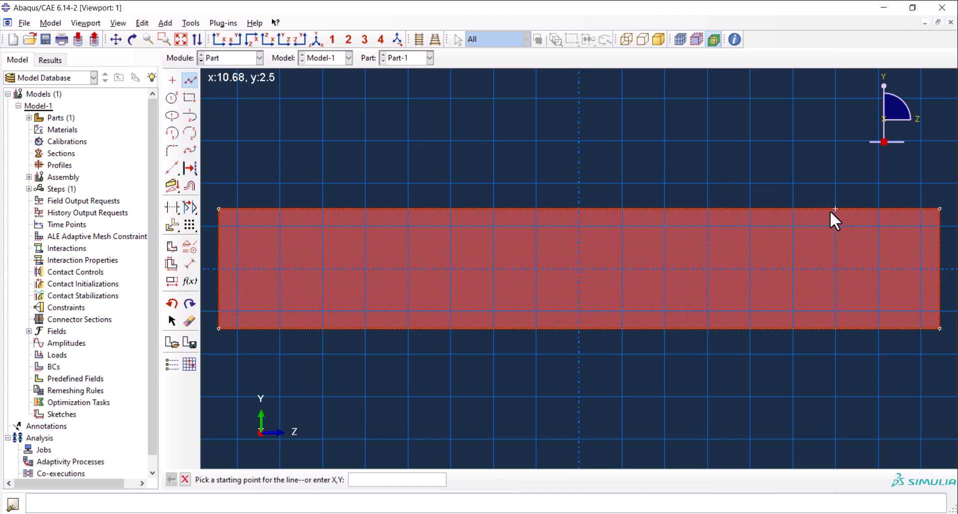
pyautogui.click(792, 209)
pyautogui.click(794, 328)
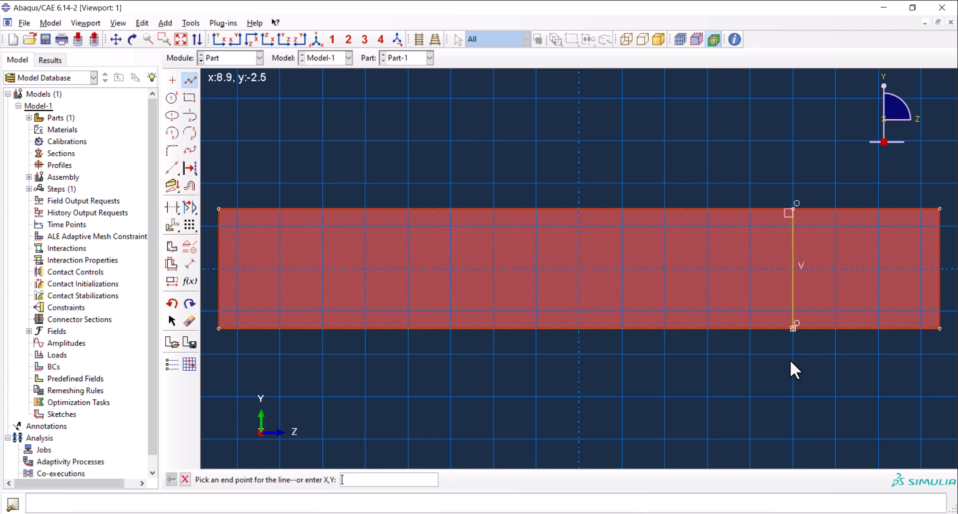
pyautogui.middleClick(762, 371)
pyautogui.middleClick(622, 348)
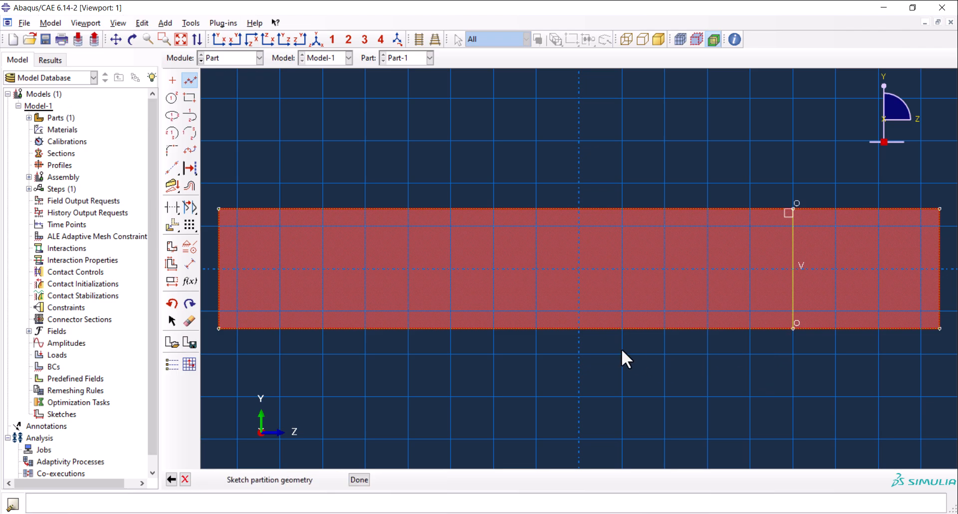
pyautogui.middleClick(547, 374)
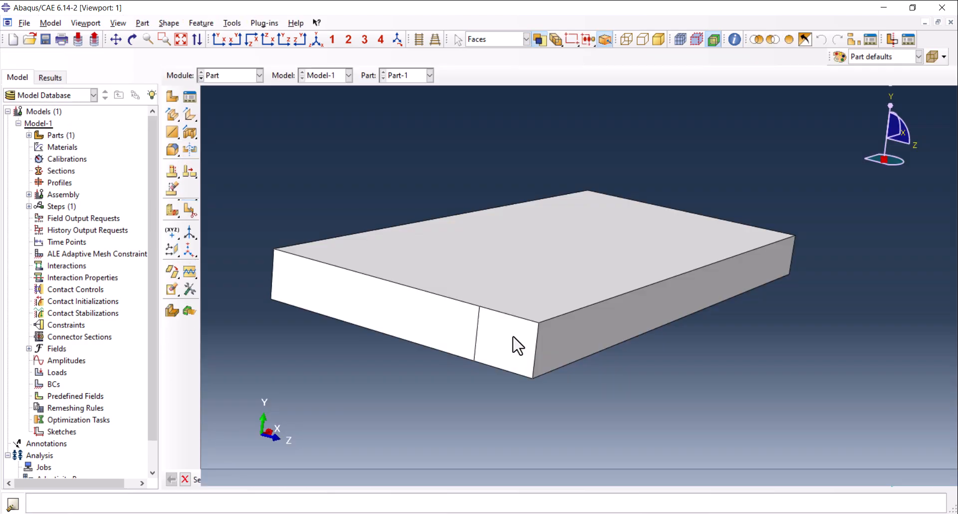
# Partition the cell by sweeping the end face's partition line along the plate's long upper edge.
pyautogui.keyDown('ctrl'); pyautogui.keyDown('alt'); pyautogui.moveTo(636, 337); pyautogui.dragTo(604, 334); pyautogui.keyUp('alt'); pyautogui.keyUp('ctrl')
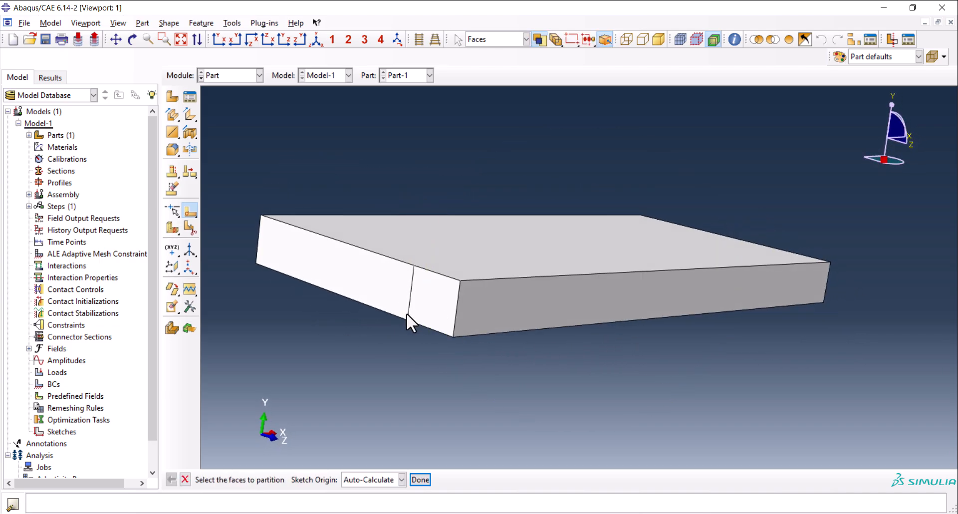
pyautogui.click(172, 230)
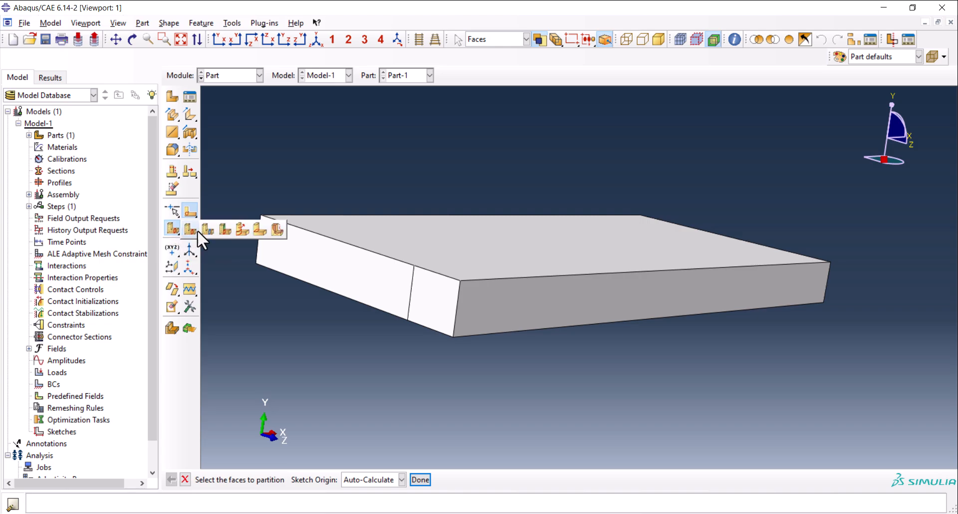
pyautogui.click(241, 226)
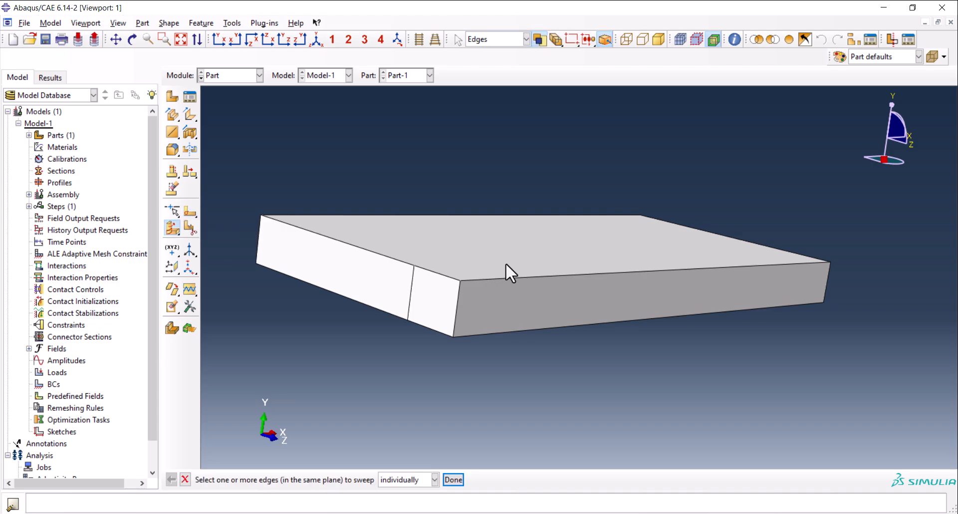
pyautogui.click(413, 296)
pyautogui.middleClick(419, 353)
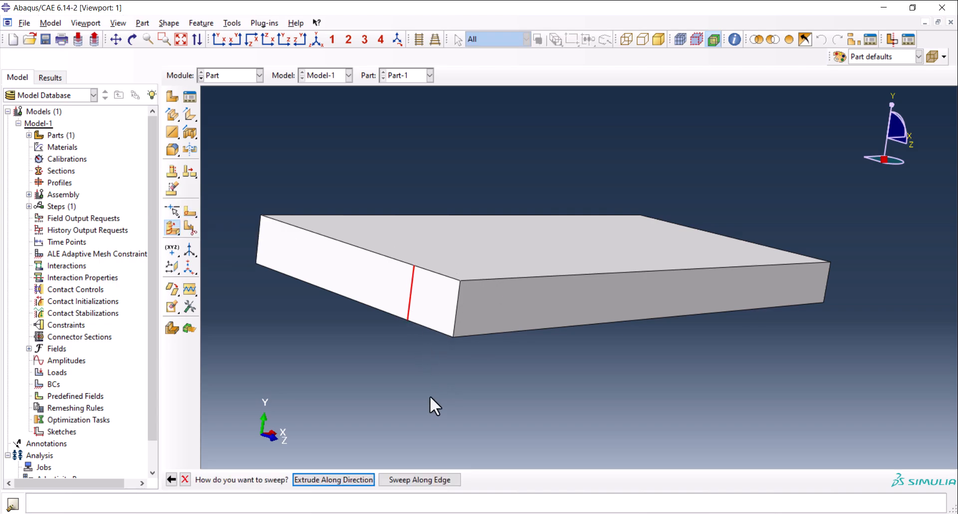
pyautogui.click(412, 478)
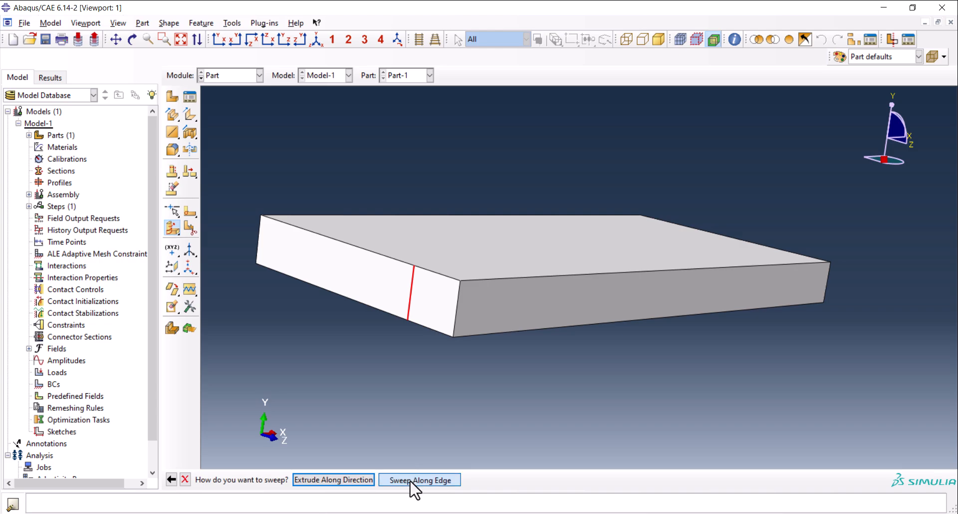
pyautogui.click(507, 278)
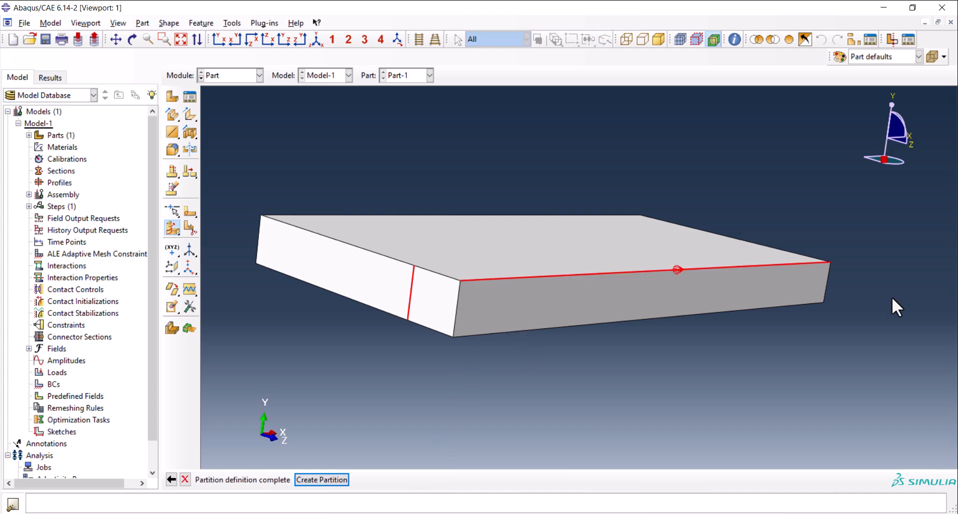
pyautogui.click(334, 481)
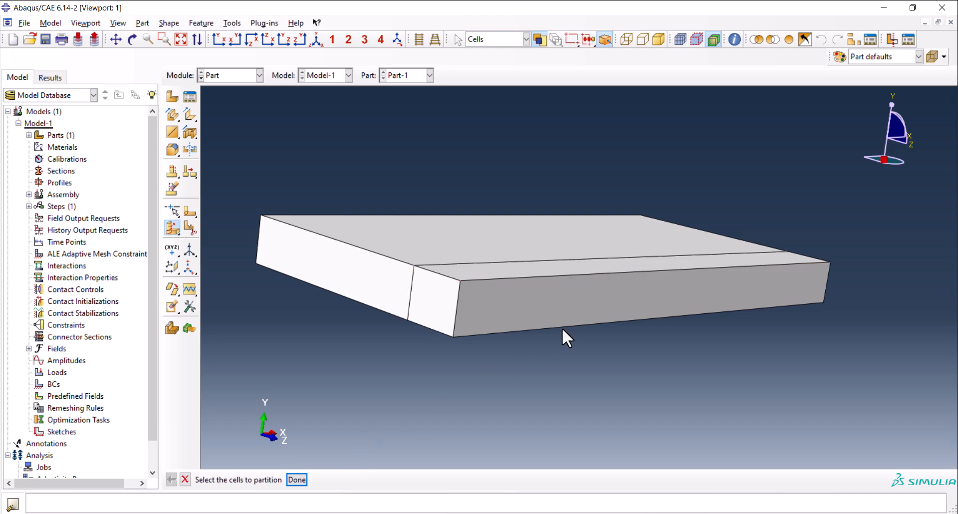
pyautogui.keyDown('ctrl'); pyautogui.keyDown('alt'); pyautogui.moveTo(639, 301); pyautogui.dragTo(434, 328); pyautogui.keyUp('alt'); pyautogui.keyUp('ctrl')
pyautogui.moveTo(527, 343); pyautogui.dragTo(529, 164)
pyautogui.moveTo(496, 252); pyautogui.dragTo(669, 232)
pyautogui.click(318, 39)
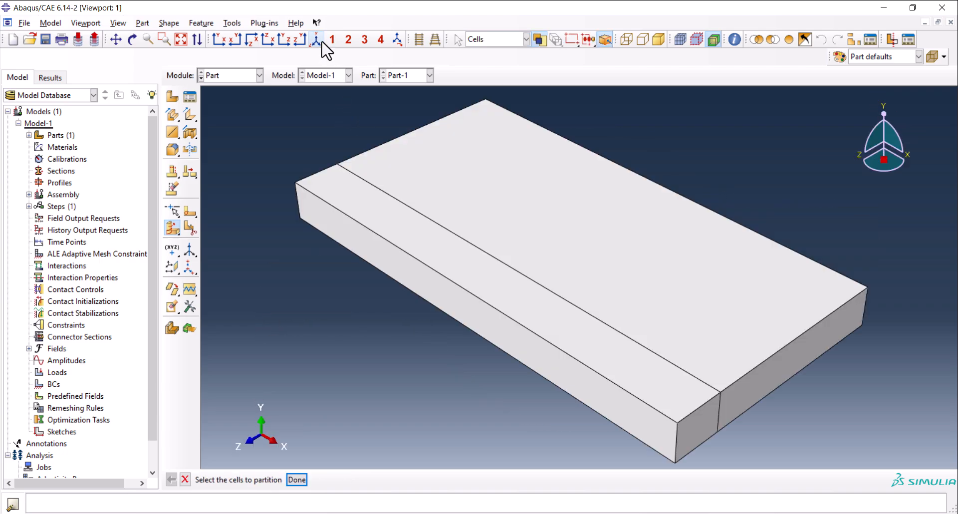
# Switch to the Property module and start a new material named Steel.
pyautogui.click(235, 76)
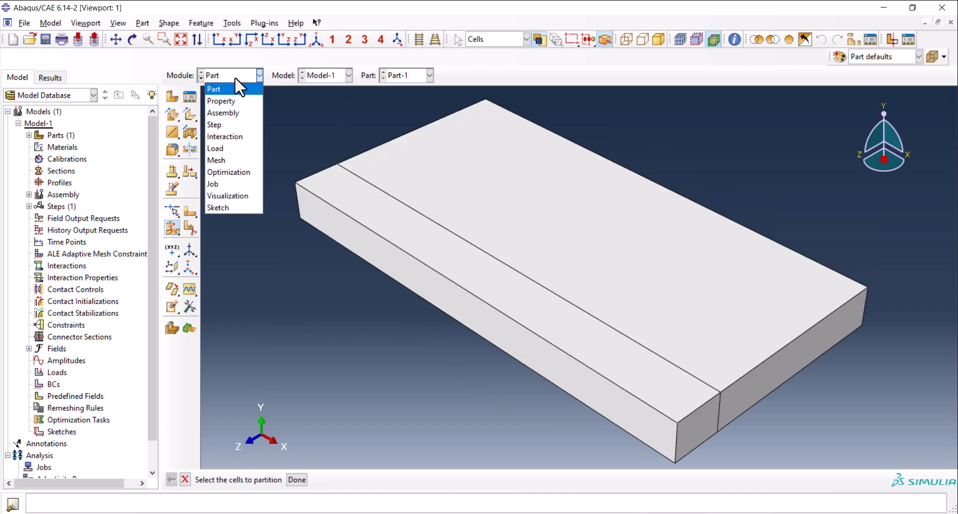
pyautogui.click(244, 100)
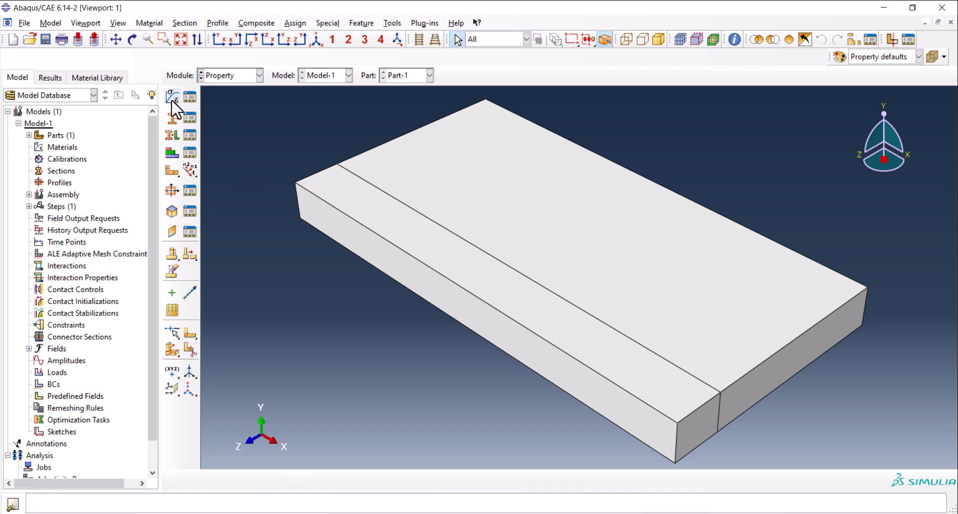
pyautogui.click(171, 96)
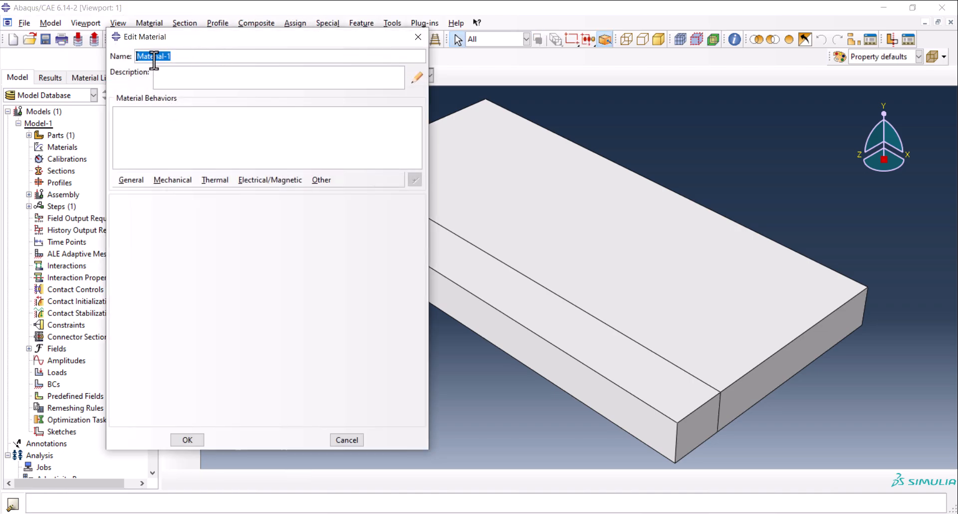
pyautogui.write('Steel')
# Add a uniform density behavior with temperature-dependent data to the Steel material.
pyautogui.click(131, 180)
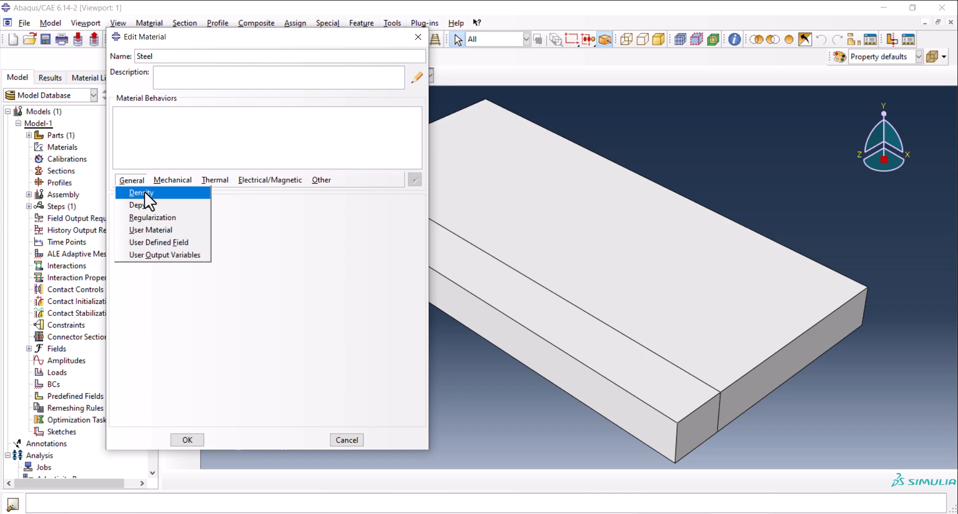
pyautogui.click(145, 192)
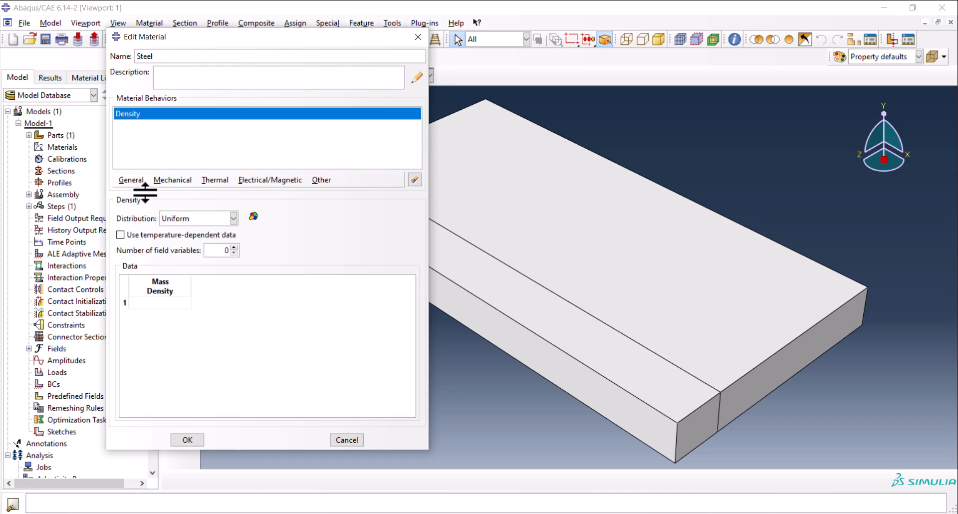
pyautogui.click(139, 235)
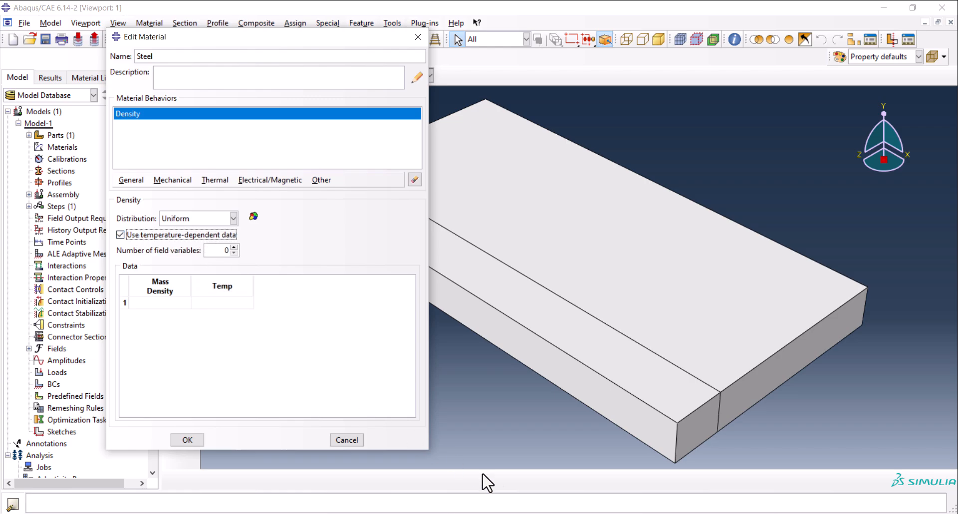
# Copy the density and temperature values in B2:C7 of the Excel workbook into the Steel material's density table in Abaqus/CAE.
pyautogui.moveTo(413, 513)
pyautogui.click(411, 477)
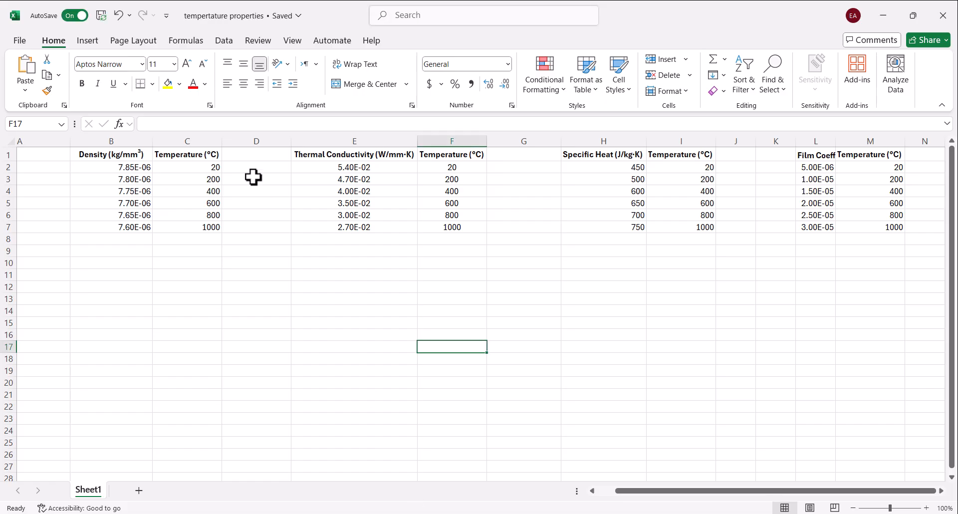
pyautogui.moveTo(100, 170); pyautogui.dragTo(189, 230)
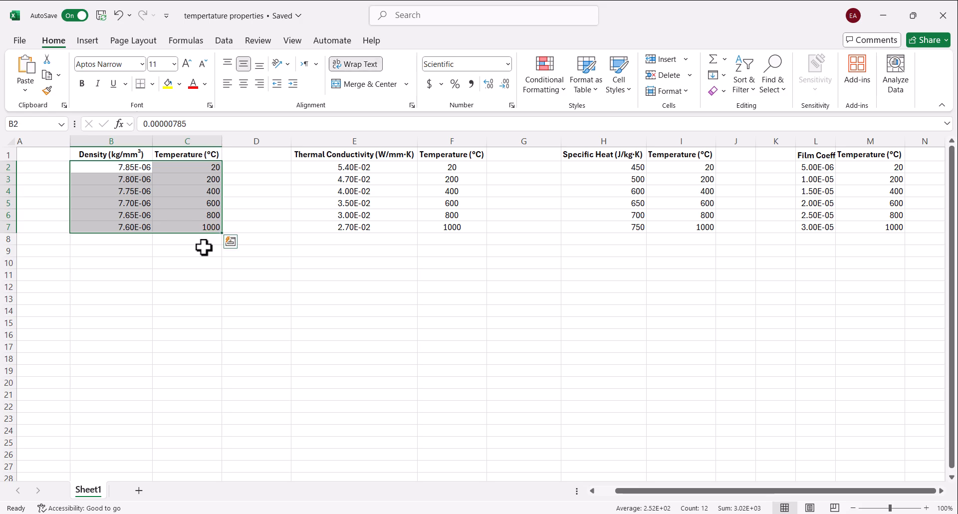
pyautogui.click(232, 242)
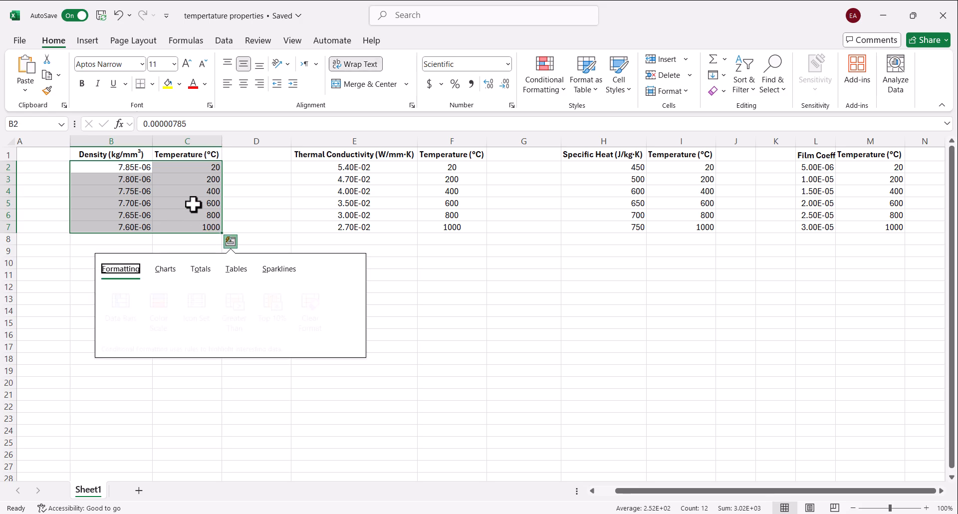
pyautogui.click(161, 200)
pyautogui.moveTo(113, 173); pyautogui.dragTo(188, 231)
pyautogui.hotkey('ctrl', 'c')
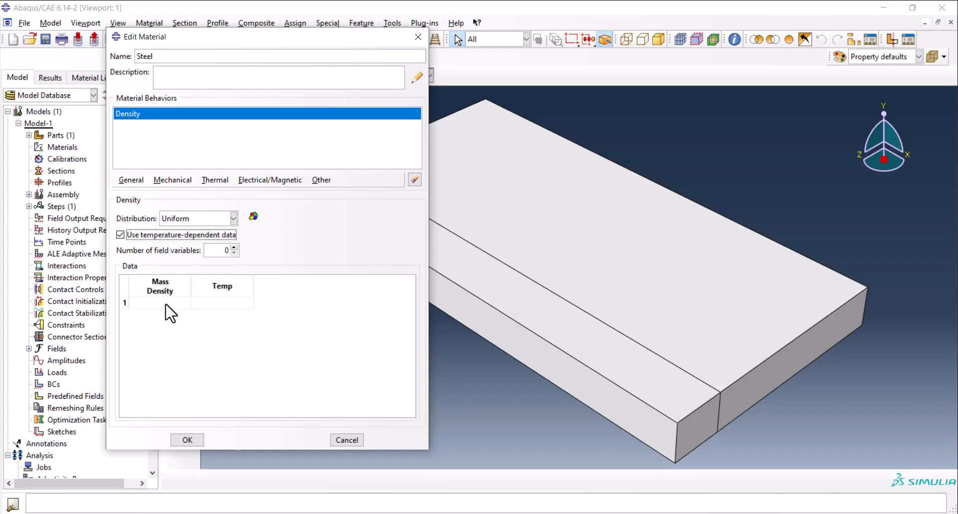
pyautogui.click(165, 303)
pyautogui.hotkey('ctrl', 'v')
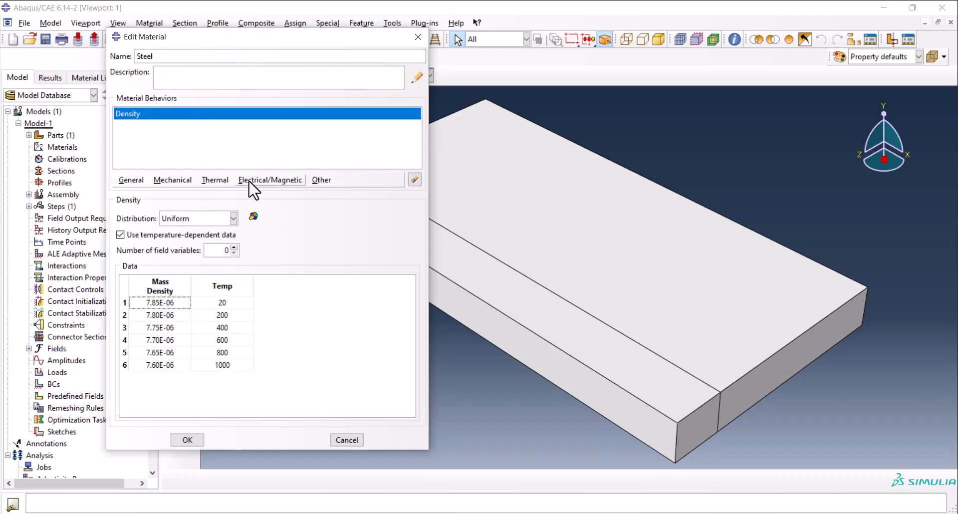
# Add isotropic, temperature-dependent conductivity to Steel, filling its table with the values copied from E2:F7 of the Excel workbook.
pyautogui.click(227, 178)
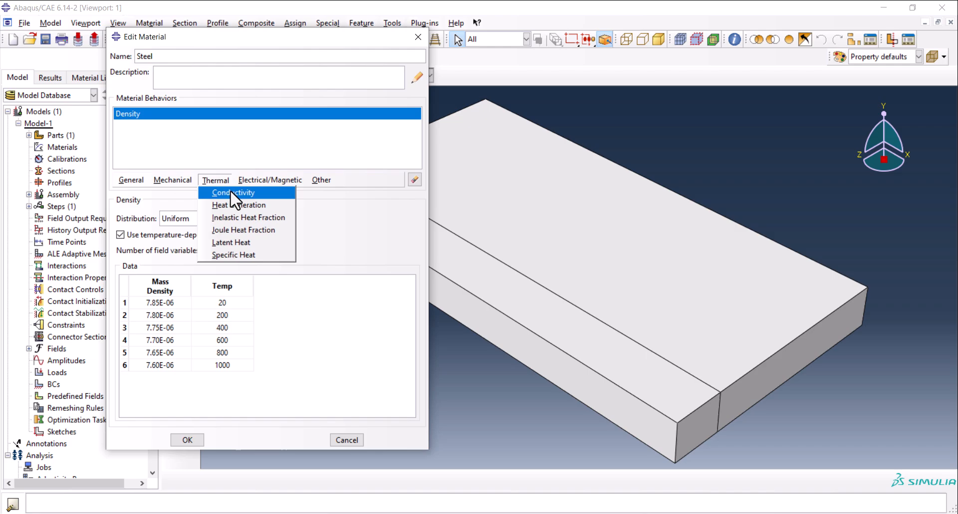
pyautogui.click(230, 190)
pyautogui.click(142, 238)
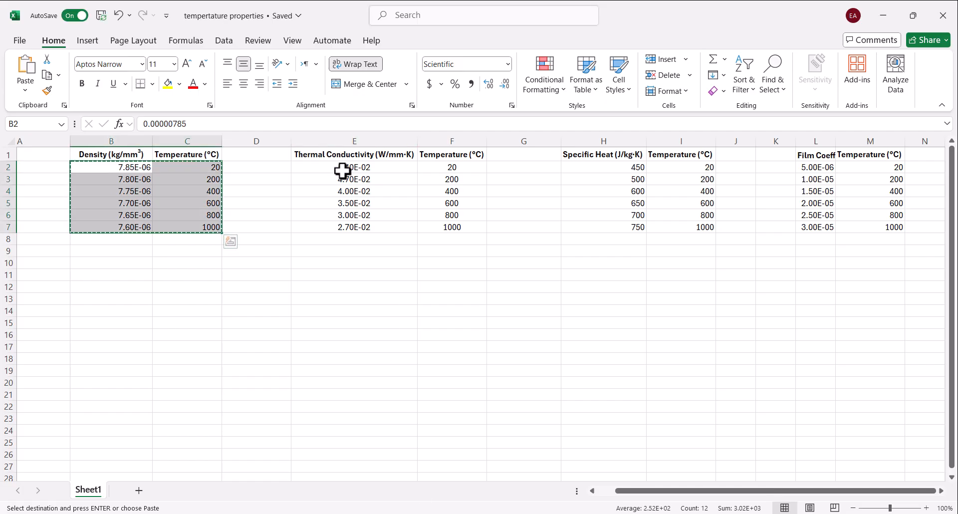
pyautogui.moveTo(343, 169); pyautogui.dragTo(441, 231)
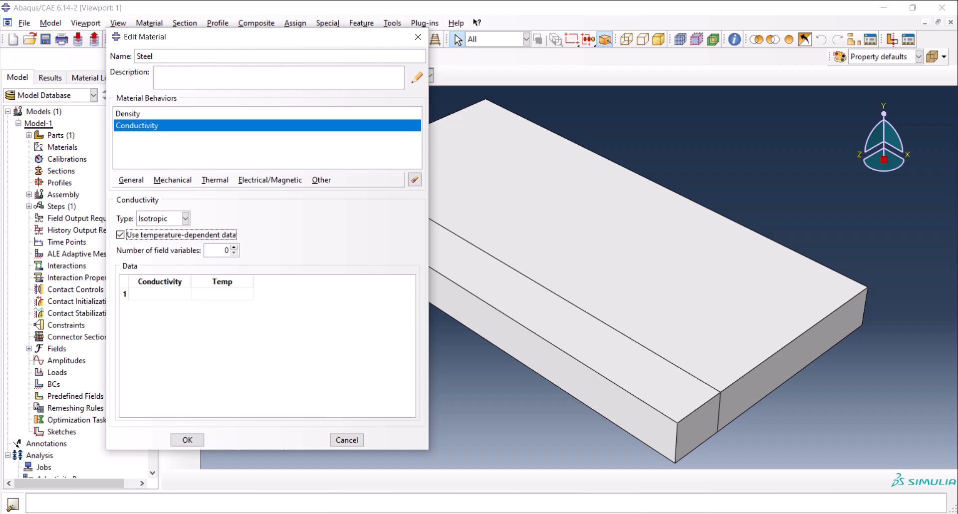
pyautogui.click(171, 294)
pyautogui.hotkey('ctrl', 'v')
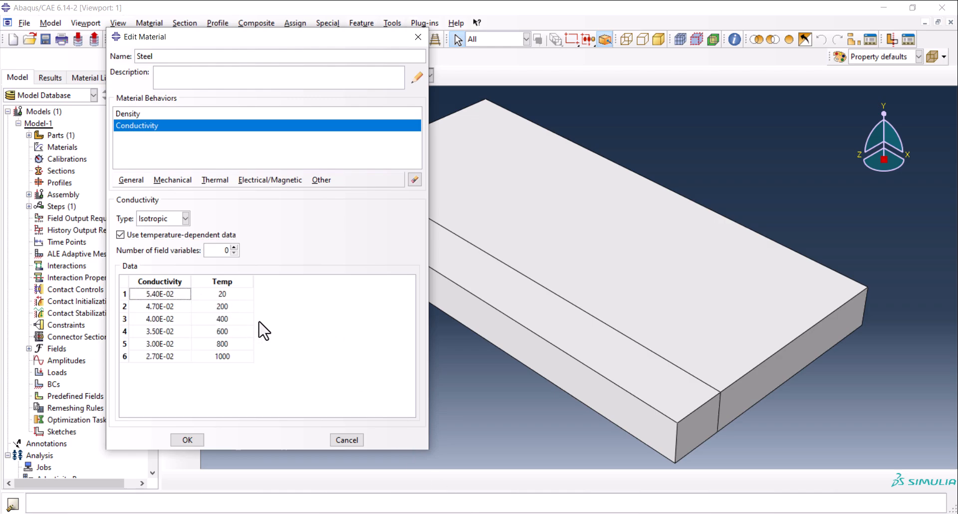
# Add a specific heat behavior to Steel, then switch to Excel and copy the specific heat and temperature values in H2:I7.
pyautogui.click(220, 181)
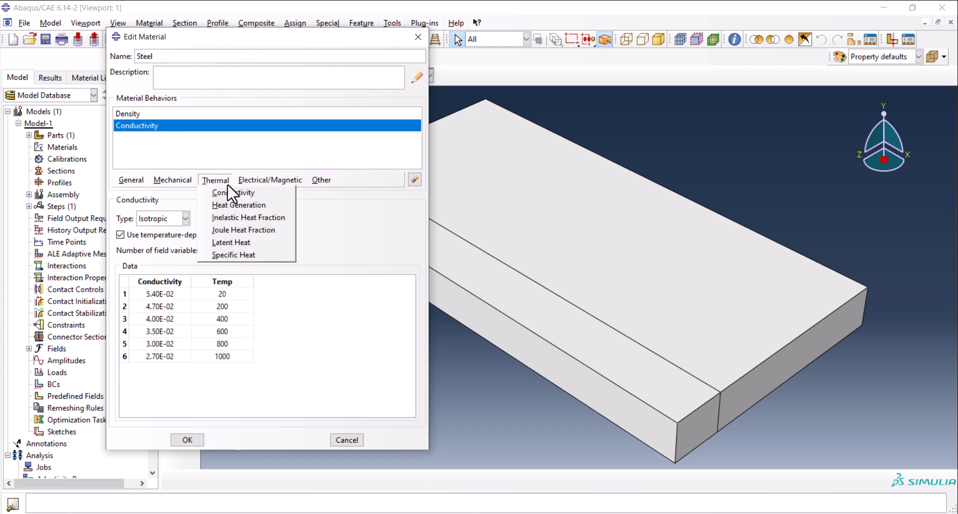
pyautogui.click(253, 255)
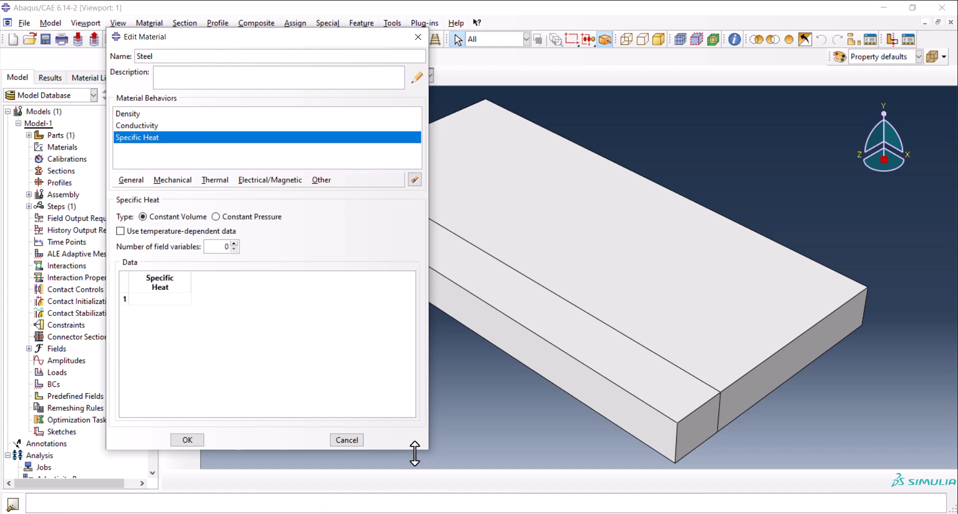
pyautogui.hotkey('alt', 'Tab')
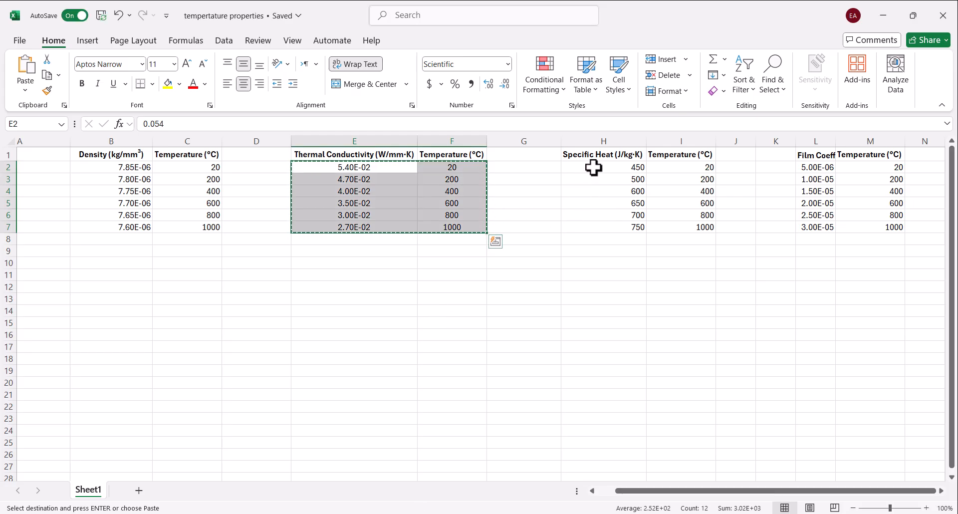
pyautogui.moveTo(593, 167); pyautogui.dragTo(670, 230)
pyautogui.hotkey('ctrl', 'c')
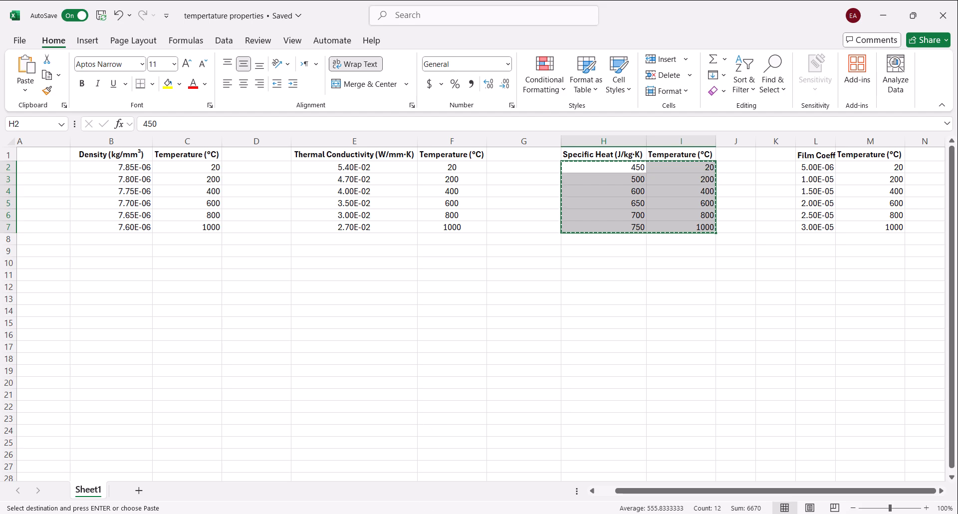
# Return to Abaqus/CAE, fill the constant-volume specific heat table with the copied temperature-dependent data, and save the Steel material.
pyautogui.hotkey('alt', 'Tab')
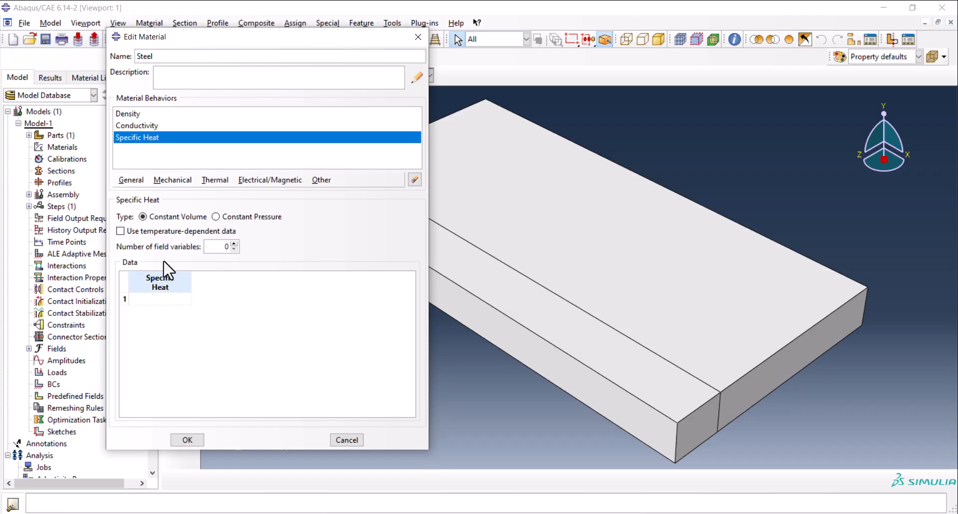
pyautogui.click(154, 230)
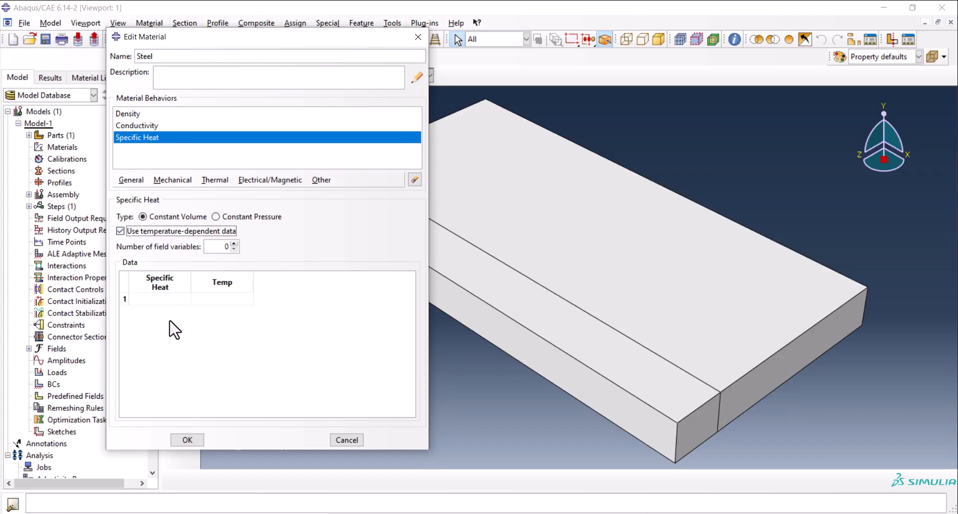
pyautogui.click(165, 299)
pyautogui.hotkey('ctrl', 'v')
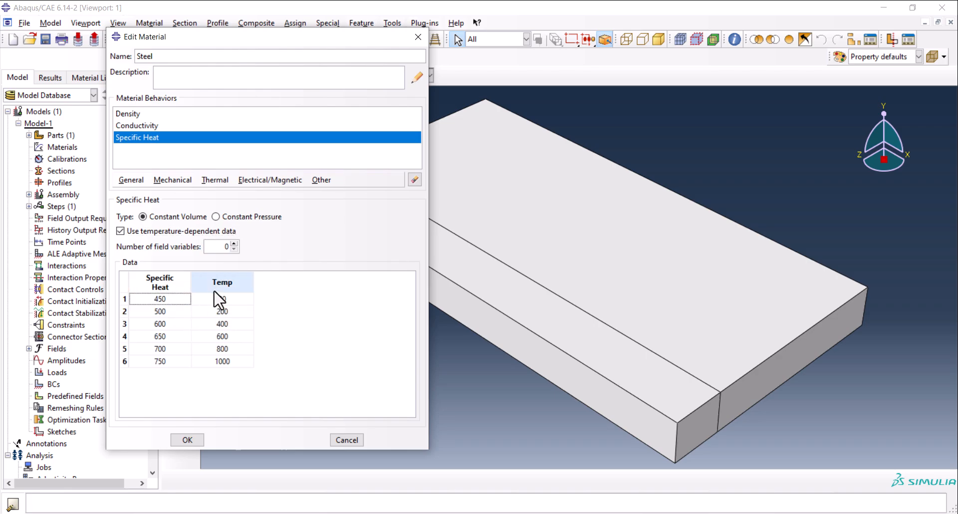
pyautogui.click(190, 440)
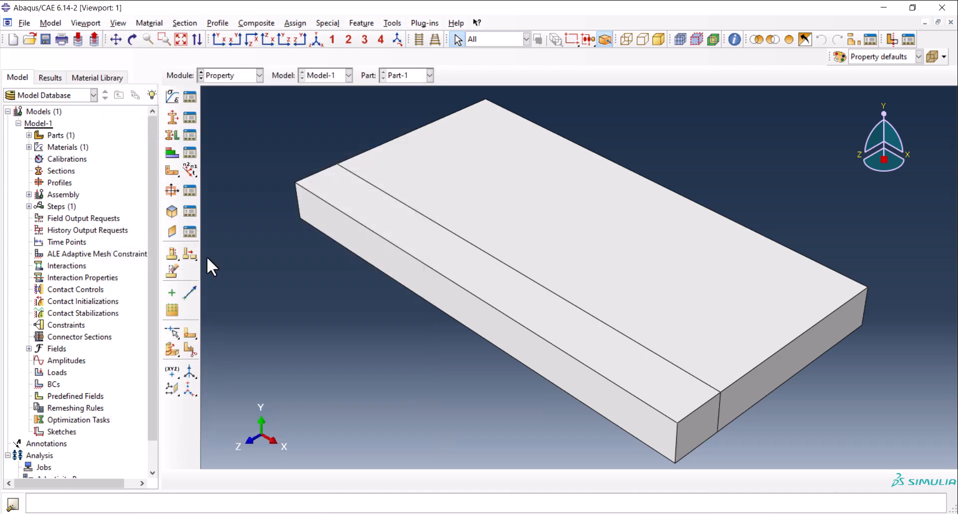
# Create a homogeneous solid section that uses the Steel material.
pyautogui.click(172, 118)
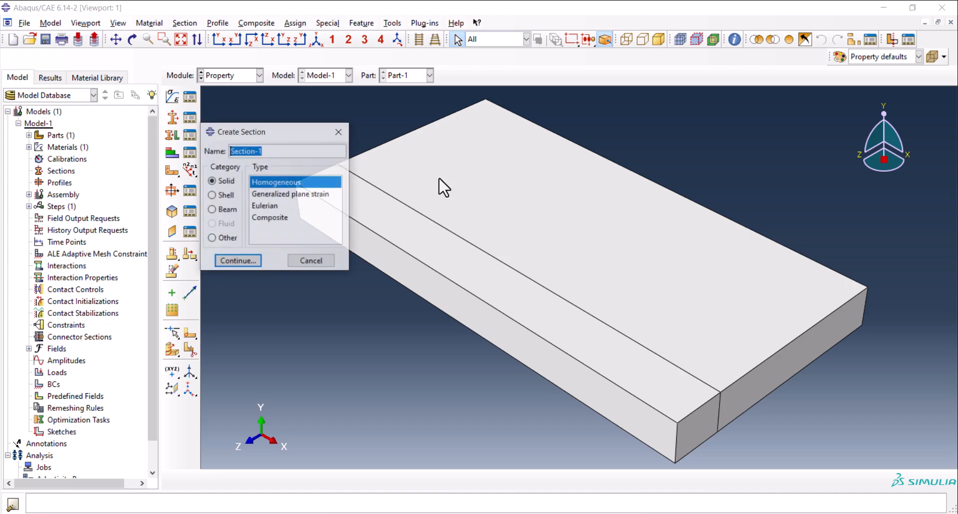
pyautogui.click(247, 260)
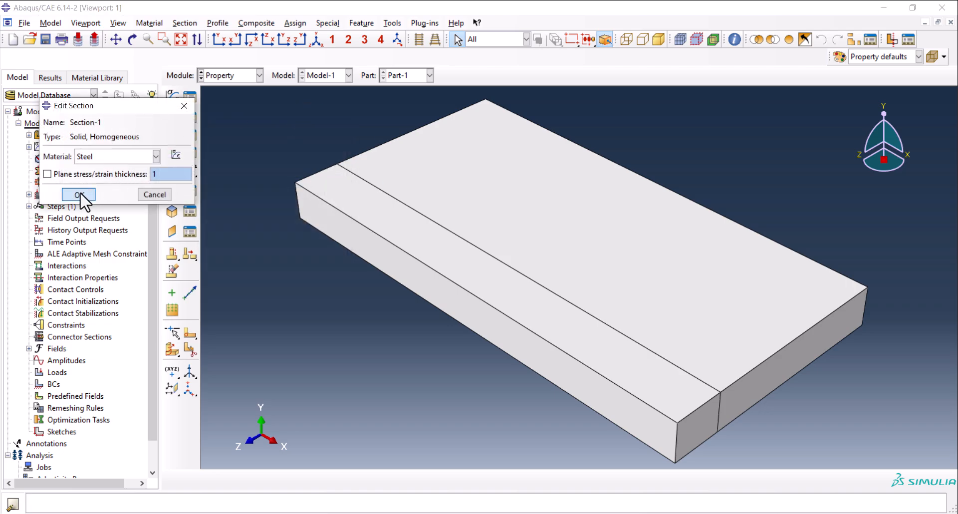
pyautogui.click(79, 195)
# Assign the homogeneous Steel section to both cells of the plate and finish the section assignment.
pyautogui.click(172, 134)
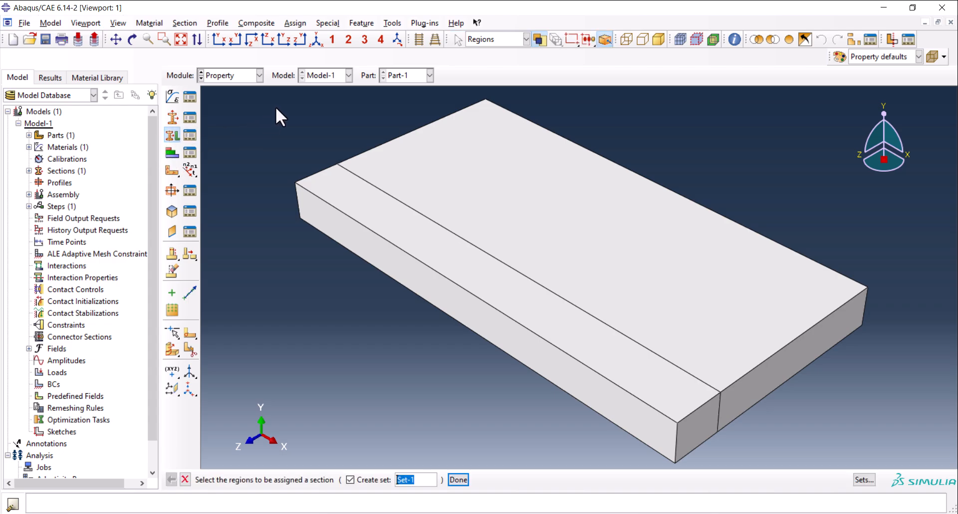
pyautogui.moveTo(288, 104); pyautogui.dragTo(834, 442)
pyautogui.middleClick(348, 306)
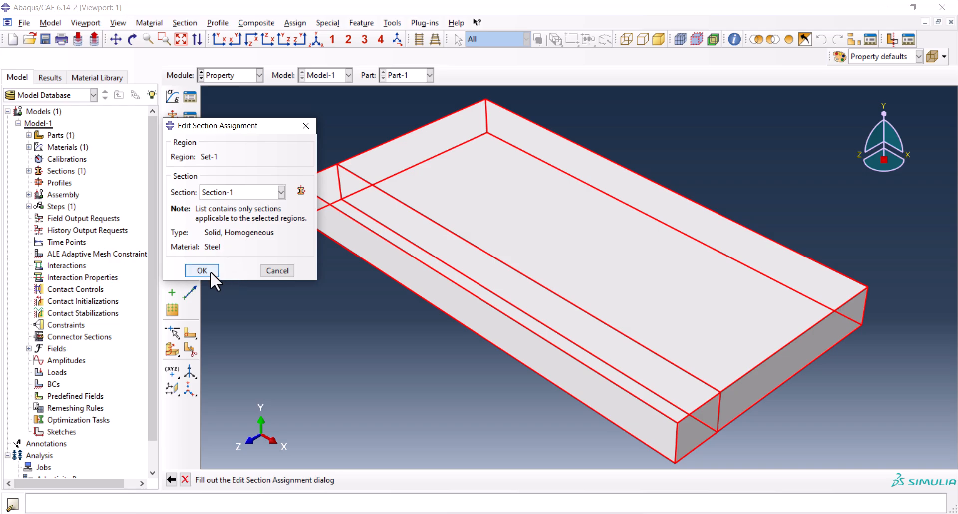
pyautogui.click(210, 271)
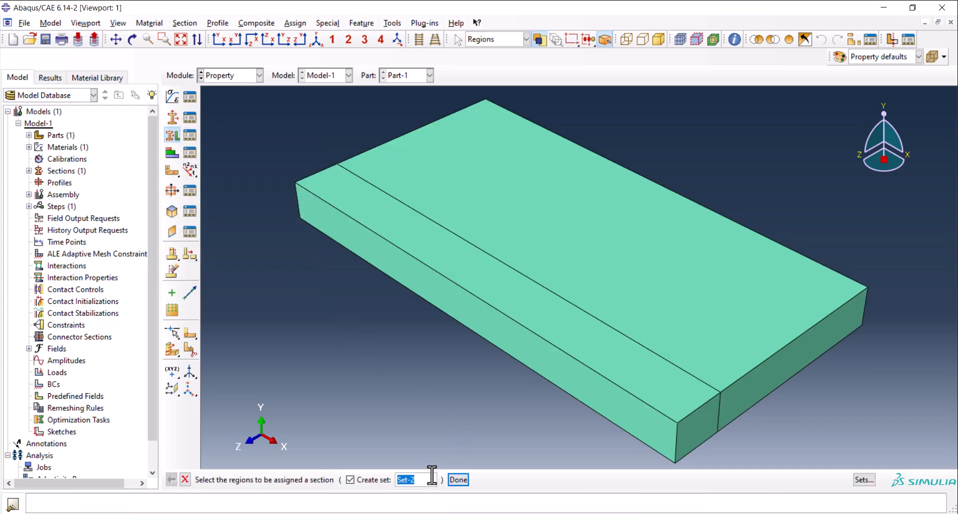
pyautogui.click(186, 480)
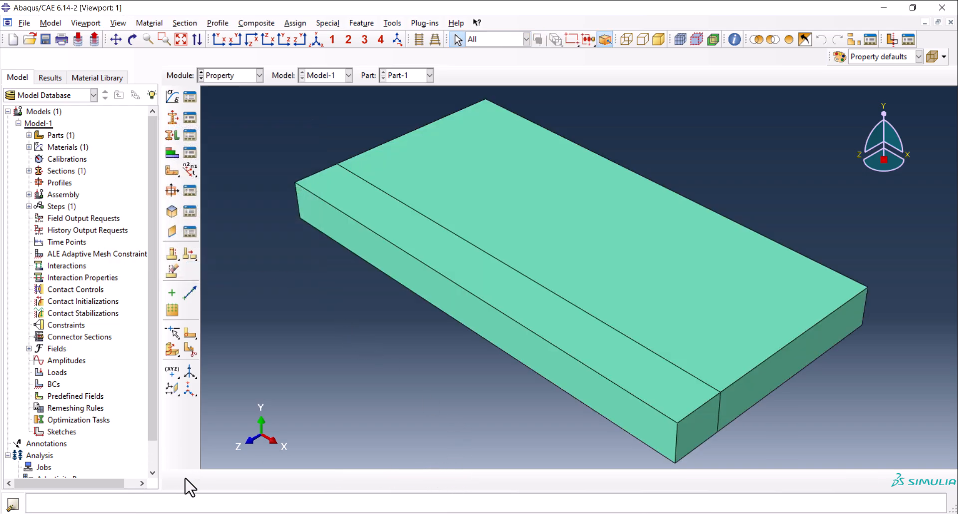
# Switch to the Assembly module and create an independent (mesh on instance) instance of Part-1.
pyautogui.click(222, 75)
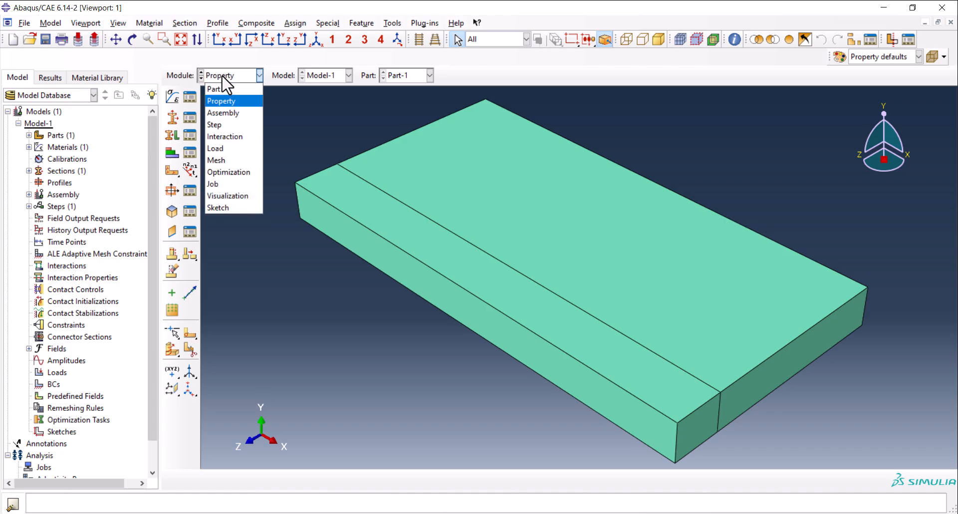
pyautogui.click(231, 112)
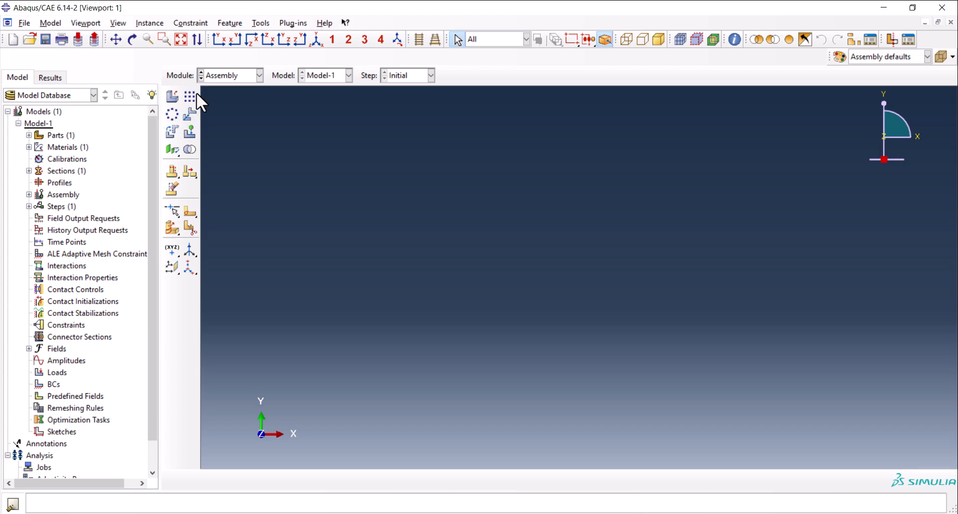
pyautogui.click(172, 96)
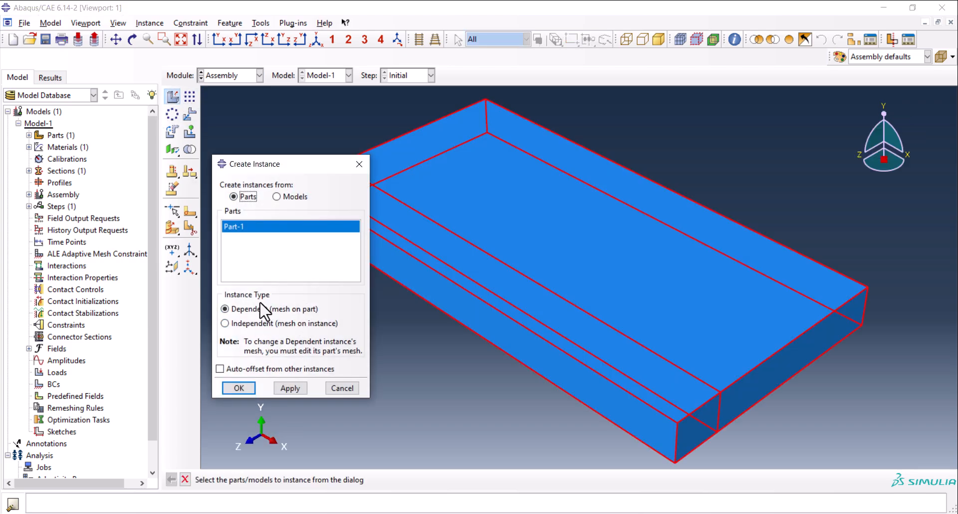
pyautogui.click(264, 324)
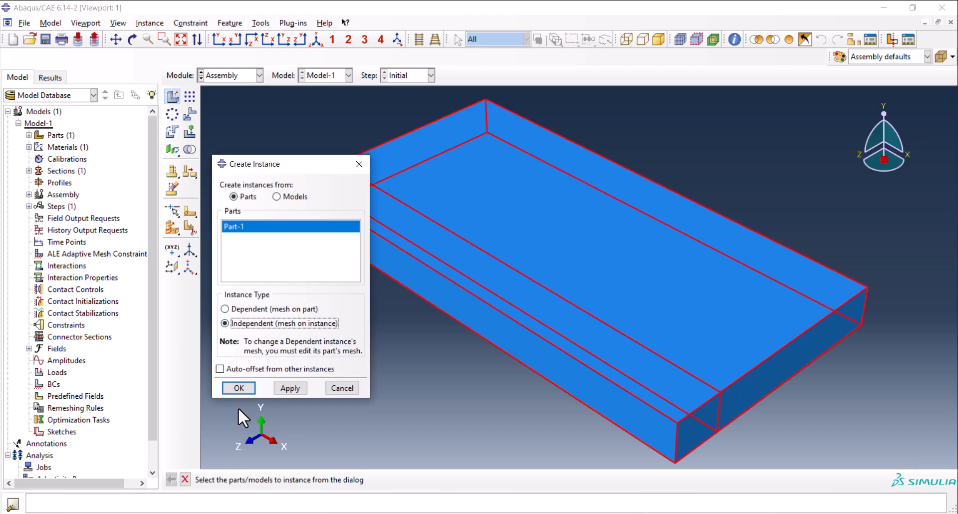
pyautogui.click(240, 391)
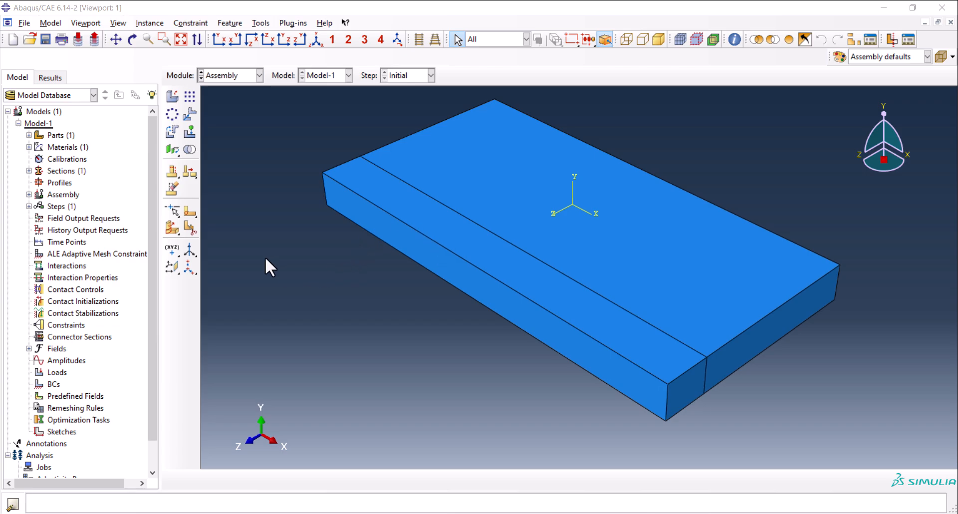
# Partition the plate's narrow front strip in half across its length with a three-point cutting plane through the long edges' midpoints.
pyautogui.click(168, 230)
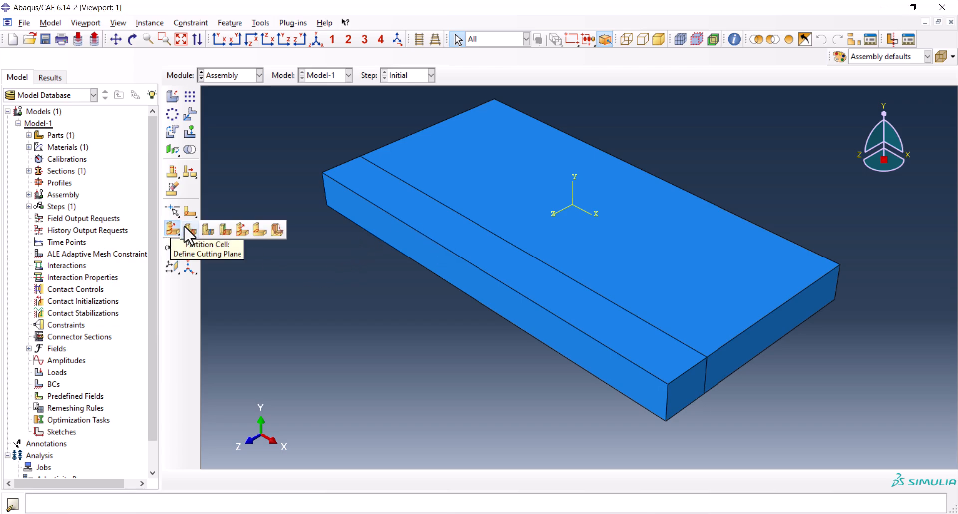
pyautogui.click(184, 226)
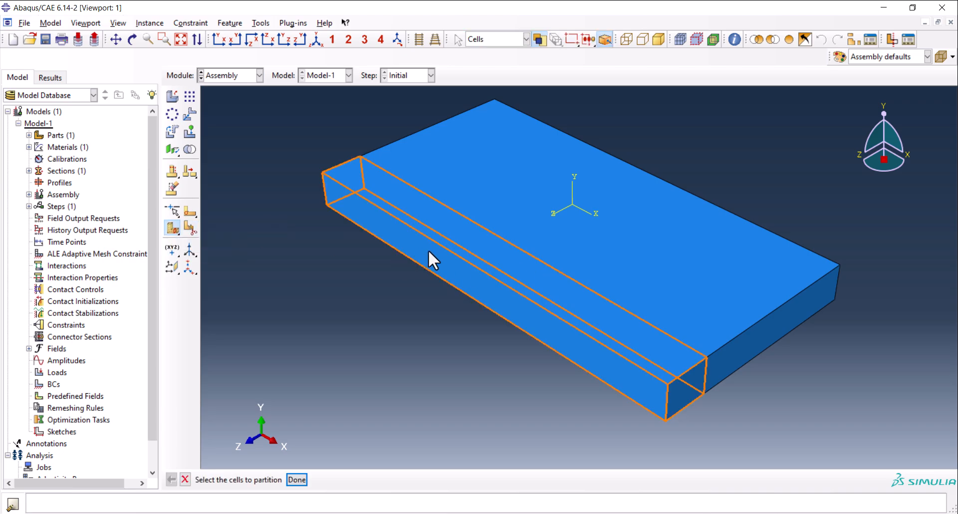
pyautogui.click(421, 313)
pyautogui.middleClick(421, 313)
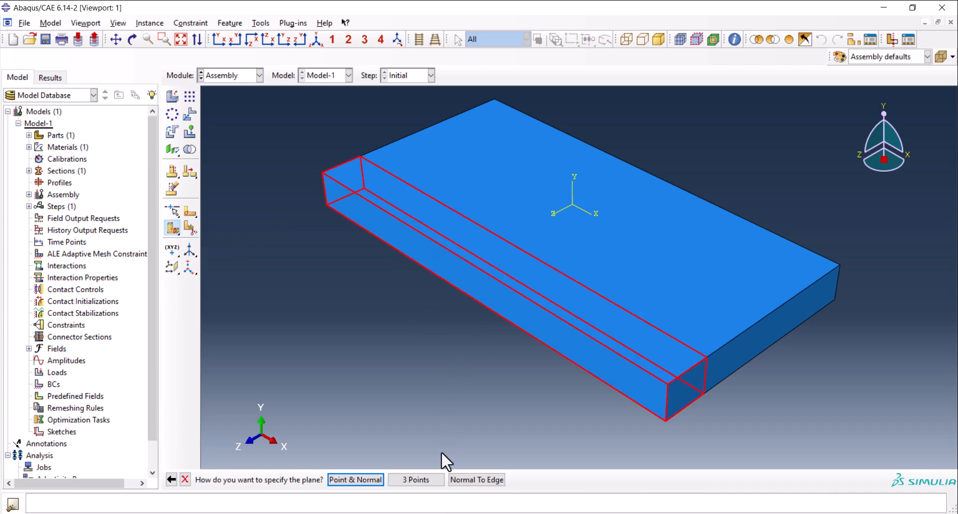
pyautogui.click(416, 479)
pyautogui.click(475, 299)
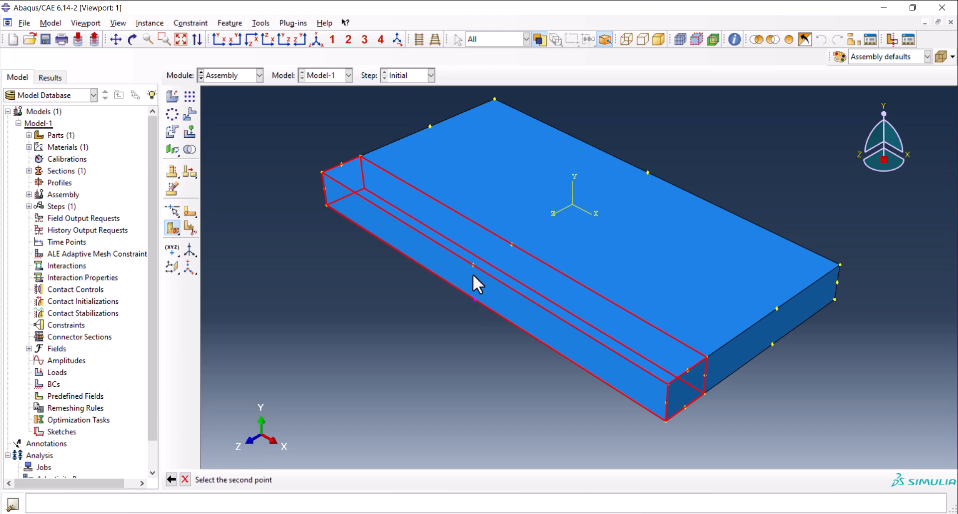
pyautogui.click(473, 265)
pyautogui.click(512, 245)
pyautogui.middleClick(446, 326)
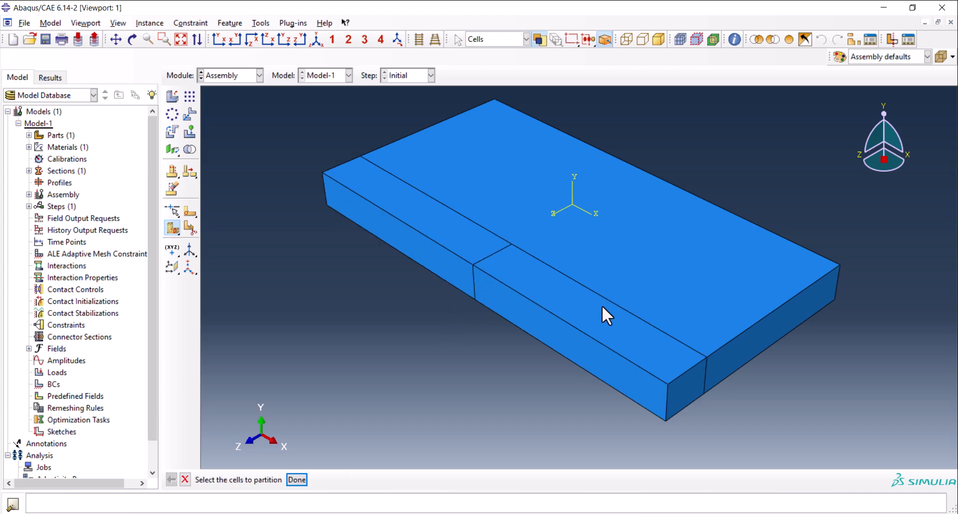
# Partition the strip's negative-X half at its midpoint with a three-point cutting plane.
pyautogui.click(428, 222)
pyautogui.middleClick(352, 280)
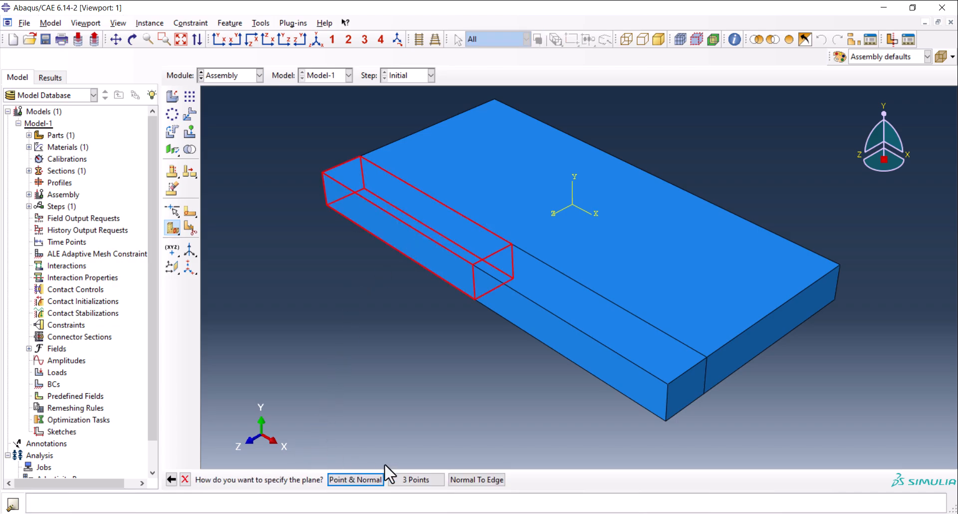
pyautogui.click(416, 479)
pyautogui.click(397, 250)
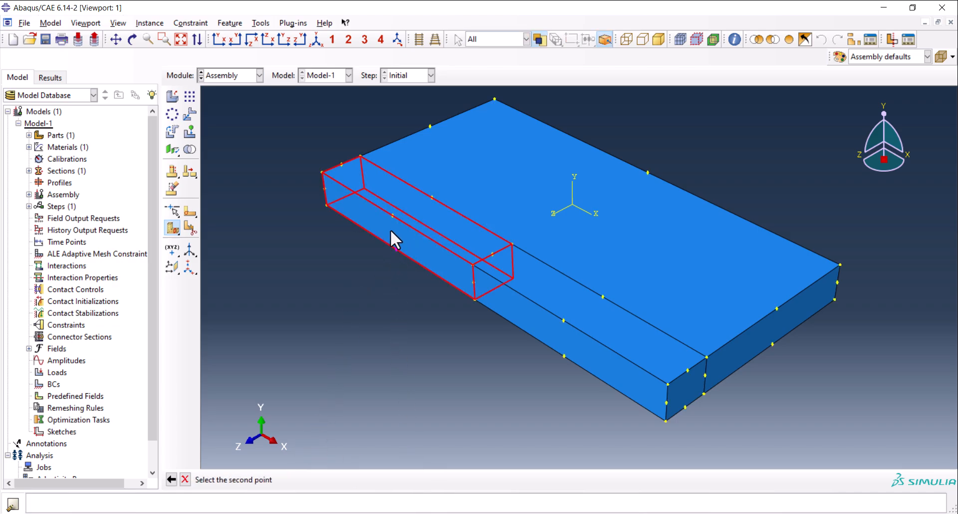
pyautogui.click(393, 216)
pyautogui.click(432, 199)
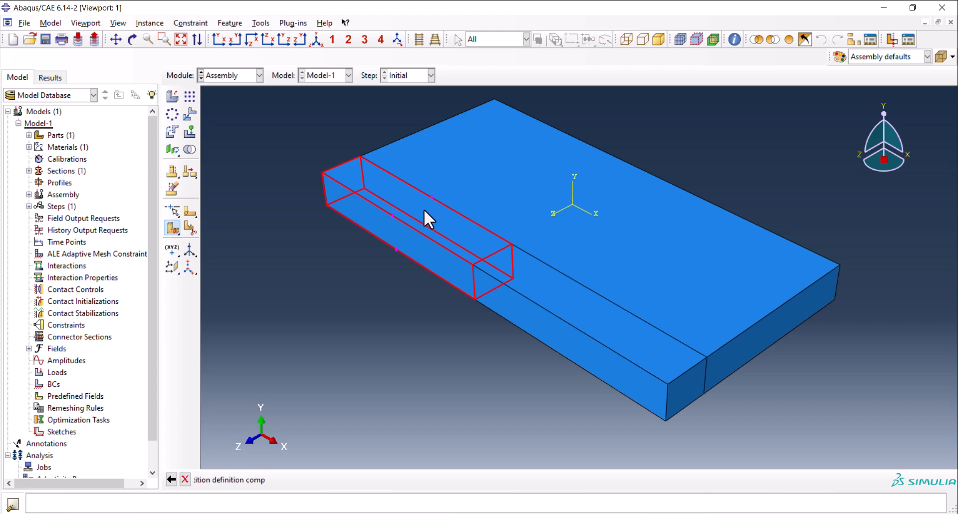
pyautogui.middleClick(397, 250)
# Split the outermost quarter cell at the strip's negative-X end through its edge midpoints, using a three-point cutting plane.
pyautogui.click(360, 202)
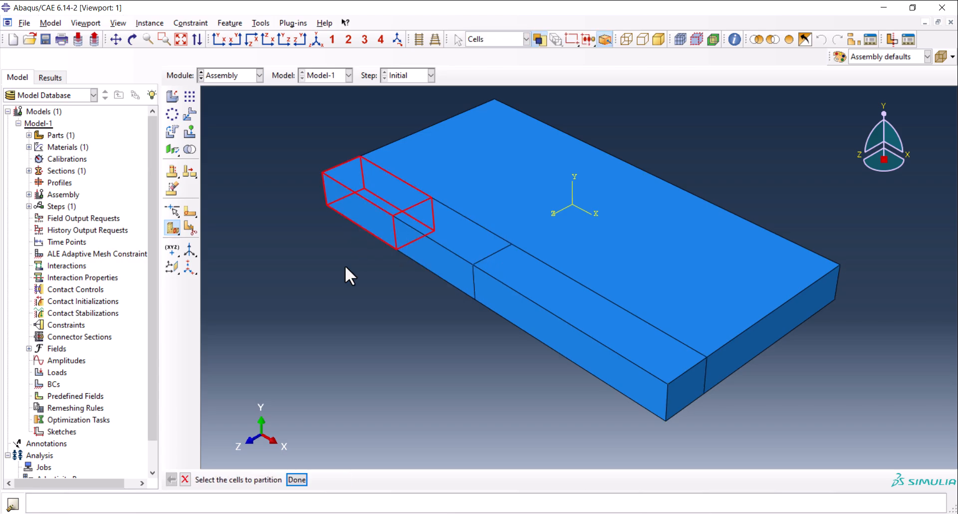
pyautogui.middleClick(346, 265)
pyautogui.click(417, 480)
pyautogui.click(360, 228)
pyautogui.click(357, 193)
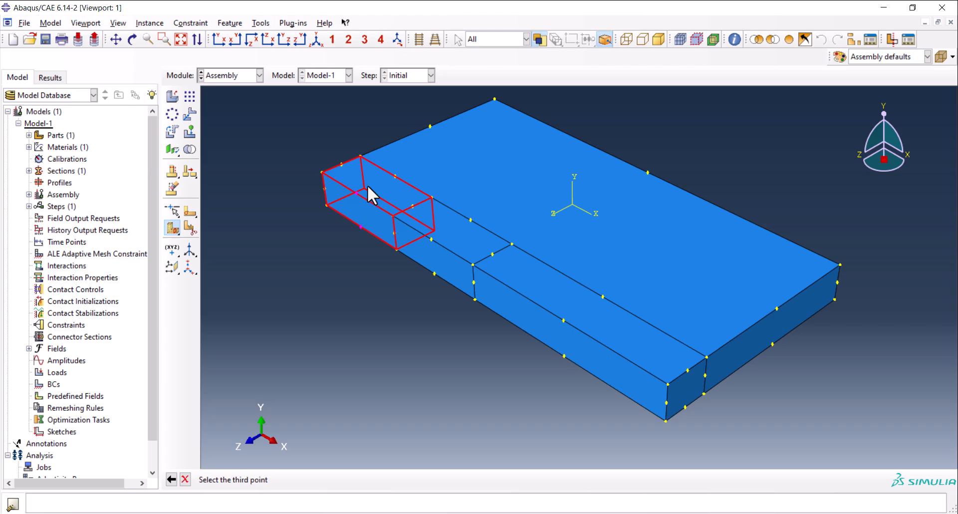
pyautogui.click(395, 177)
pyautogui.middleClick(334, 241)
# Split the undivided quarter cell just on the negative-X side of the strip's centre at its edge midpoints with a three-point plane.
pyautogui.click(452, 229)
pyautogui.middleClick(394, 335)
pyautogui.click(418, 480)
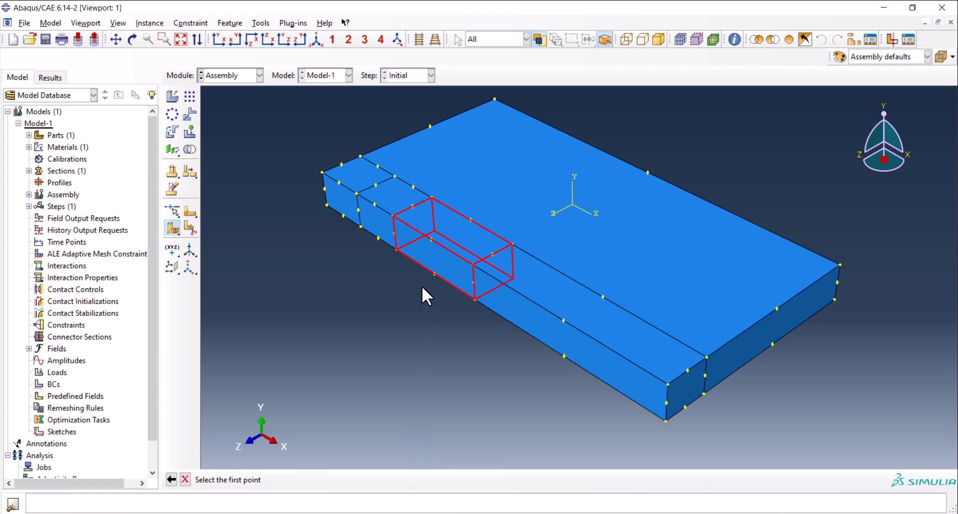
pyautogui.click(435, 274)
pyautogui.click(431, 239)
pyautogui.click(471, 220)
pyautogui.middleClick(436, 283)
# Partition the strip's positive-X half at its midpoint with a three-point cutting plane.
pyautogui.click(522, 282)
pyautogui.middleClick(519, 380)
pyautogui.click(418, 479)
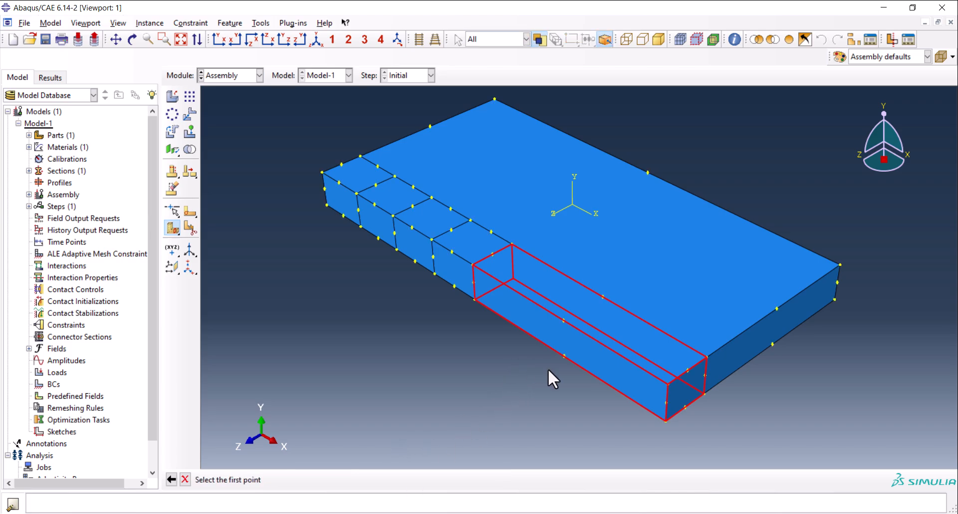
pyautogui.click(565, 356)
pyautogui.click(564, 321)
pyautogui.click(603, 297)
pyautogui.middleClick(509, 362)
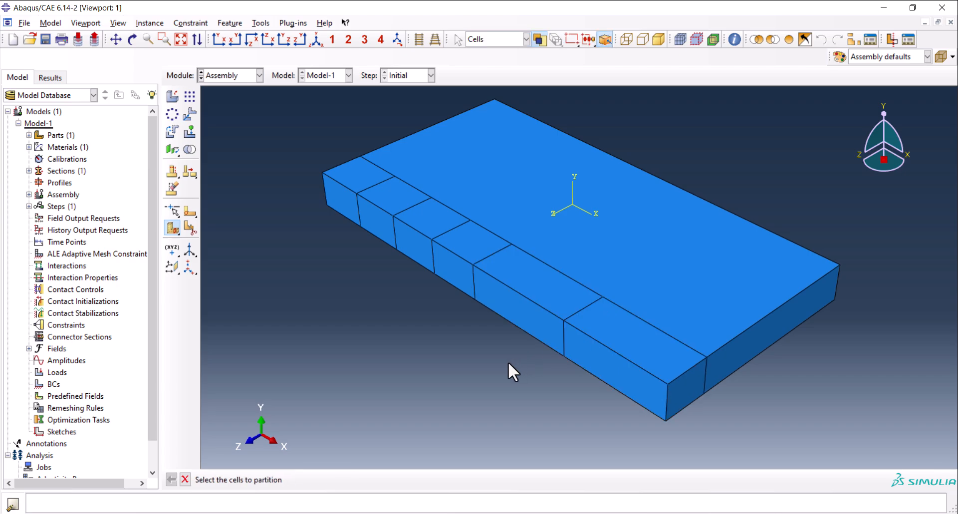
# Split the outermost quarter cell at the strip's positive-X end through its edge midpoints, using a three-point cutting plane.
pyautogui.click(614, 374)
pyautogui.middleClick(523, 418)
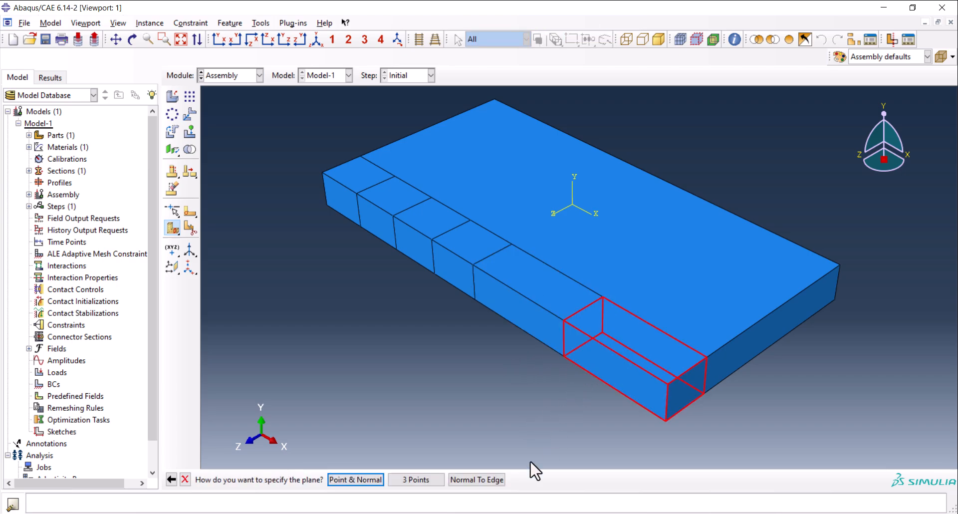
pyautogui.click(417, 480)
pyautogui.click(613, 388)
pyautogui.click(614, 351)
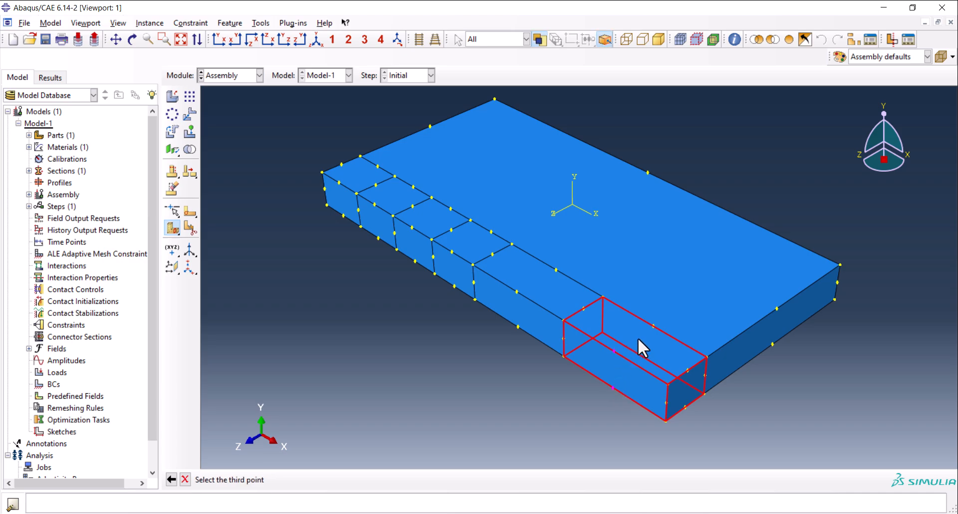
pyautogui.click(653, 327)
pyautogui.middleClick(464, 375)
# Split the remaining quarter cell on the positive-X side of the strip's centre at its edge midpoints with a three-point plane.
pyautogui.click(507, 315)
pyautogui.middleClick(510, 343)
pyautogui.click(417, 479)
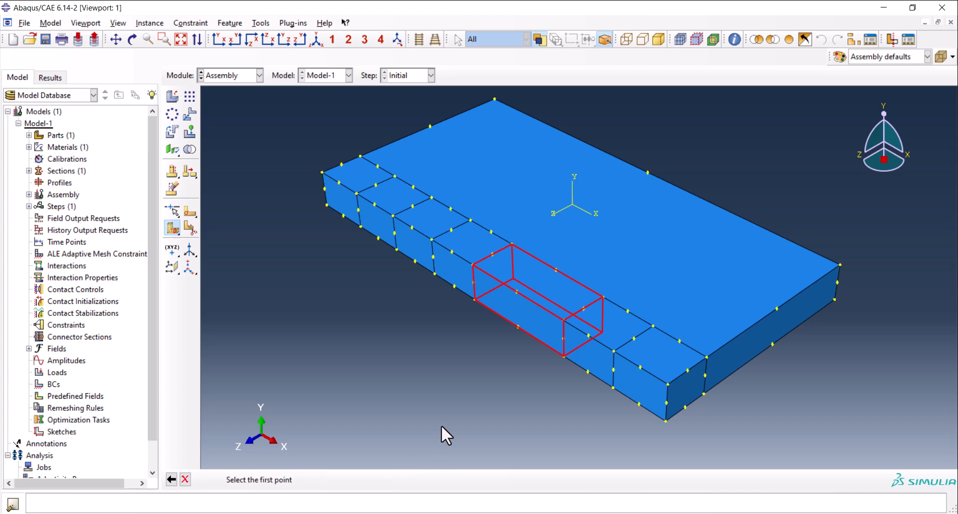
pyautogui.click(518, 324)
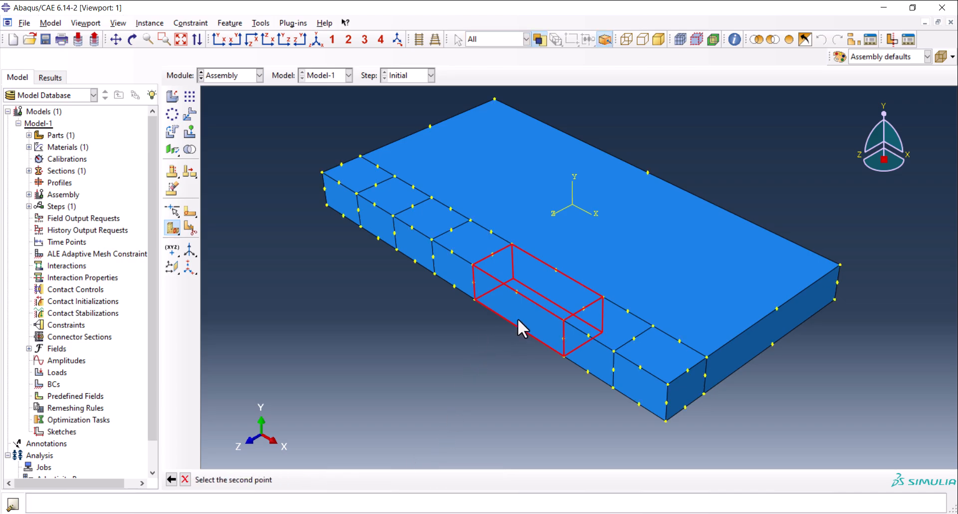
pyautogui.click(517, 291)
pyautogui.click(556, 271)
pyautogui.middleClick(449, 324)
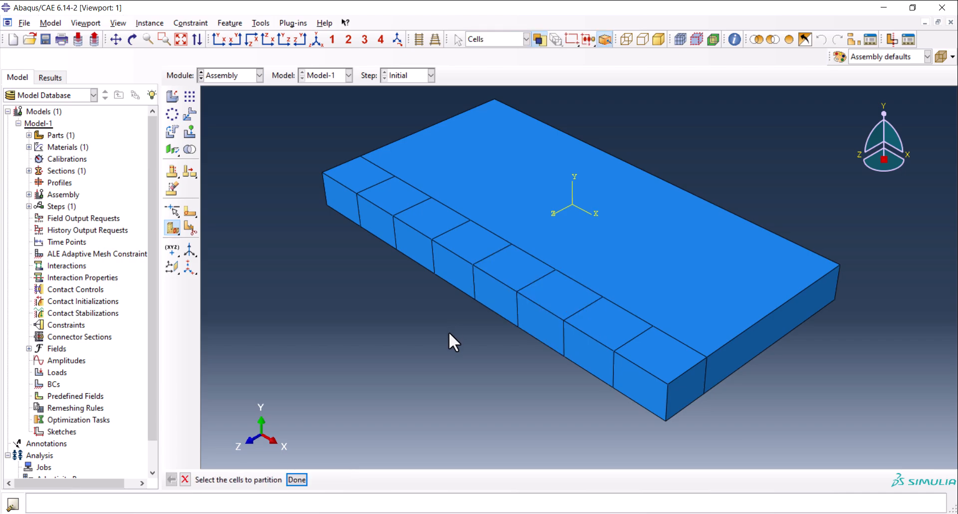
# Highlight the cells along the front strip one after another to examine how the strip is partitioned.
pyautogui.click(344, 193)
pyautogui.keyDown('shift'); pyautogui.click(468, 257); pyautogui.keyUp('shift')
pyautogui.keyDown('shift'); pyautogui.click(503, 273); pyautogui.keyUp('shift')
pyautogui.keyDown('shift'); pyautogui.click(539, 306); pyautogui.keyUp('shift')
pyautogui.keyDown('shift'); pyautogui.click(591, 336); pyautogui.keyUp('shift')
pyautogui.keyDown('shift'); pyautogui.click(680, 374); pyautogui.keyUp('shift')
pyautogui.click(391, 331)
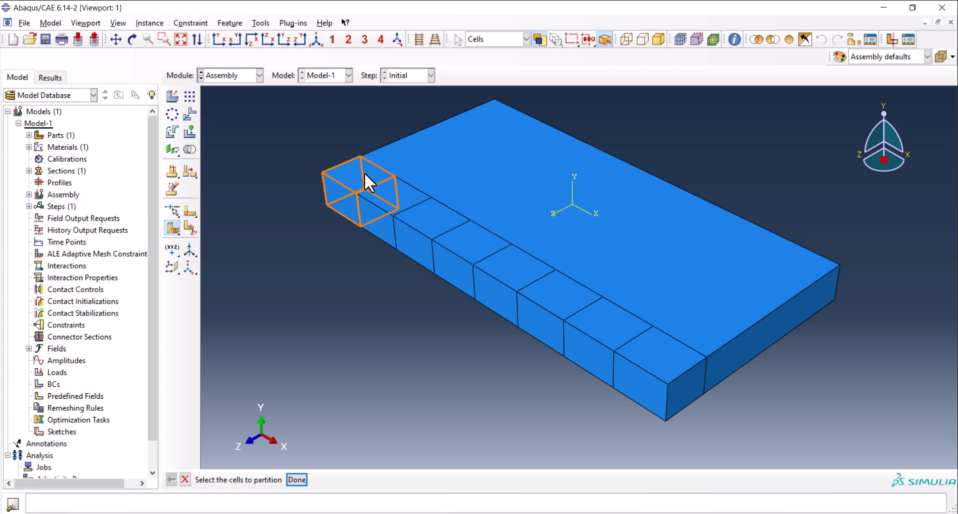
pyautogui.click(353, 192)
pyautogui.click(398, 204)
pyautogui.click(428, 221)
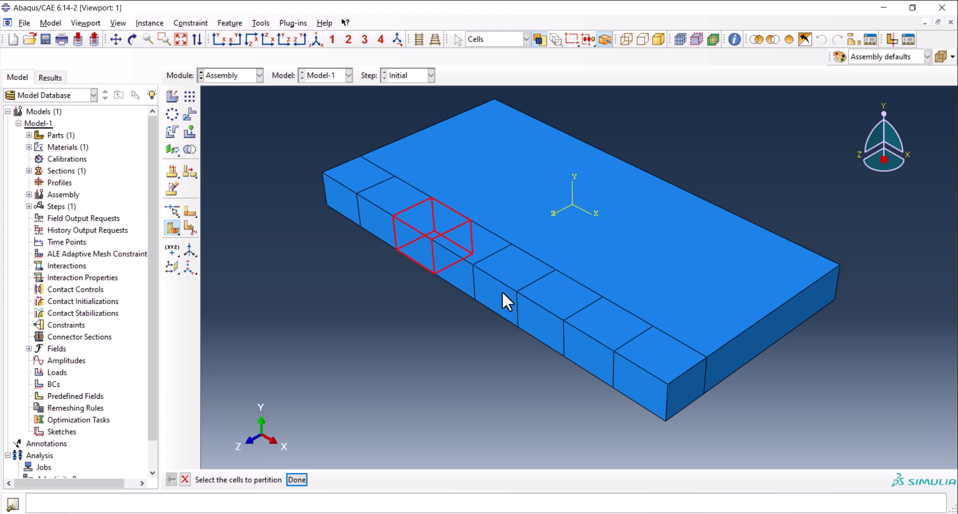
pyautogui.click(669, 356)
pyautogui.click(507, 373)
# Switch to the Step module and create a general heat transfer step named Step-1 after Initial.
pyautogui.click(237, 76)
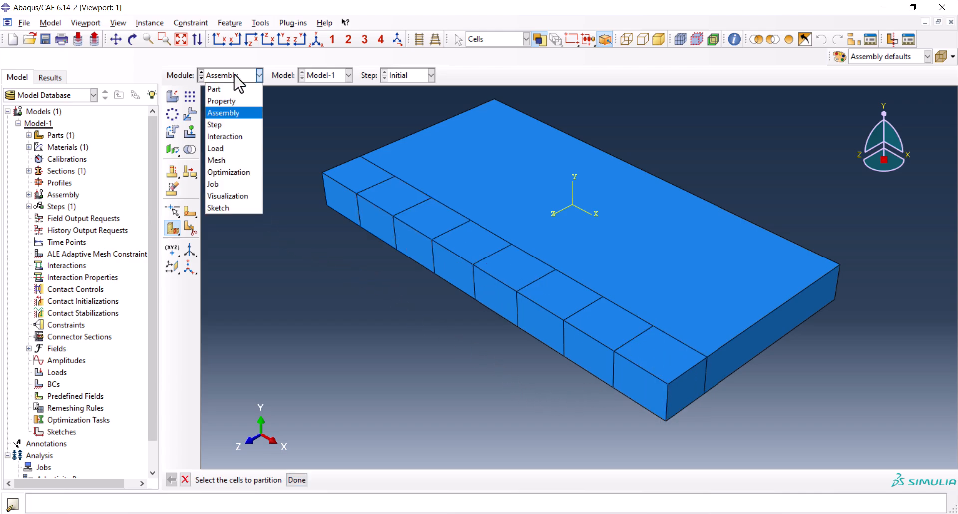
pyautogui.click(231, 126)
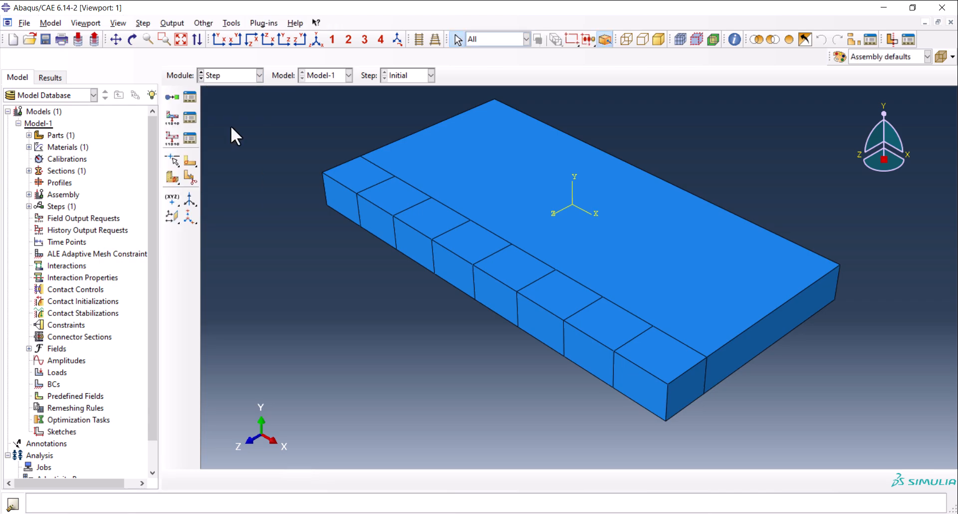
pyautogui.click(171, 98)
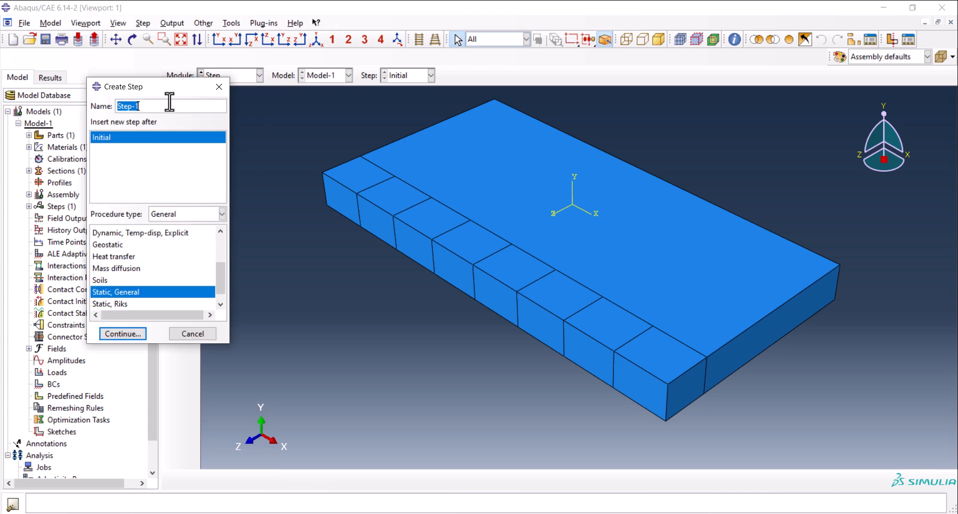
pyautogui.click(122, 256)
pyautogui.click(123, 335)
# Set the time period of the transient heat transfer step to 1.5.
pyautogui.doubleClick(165, 186)
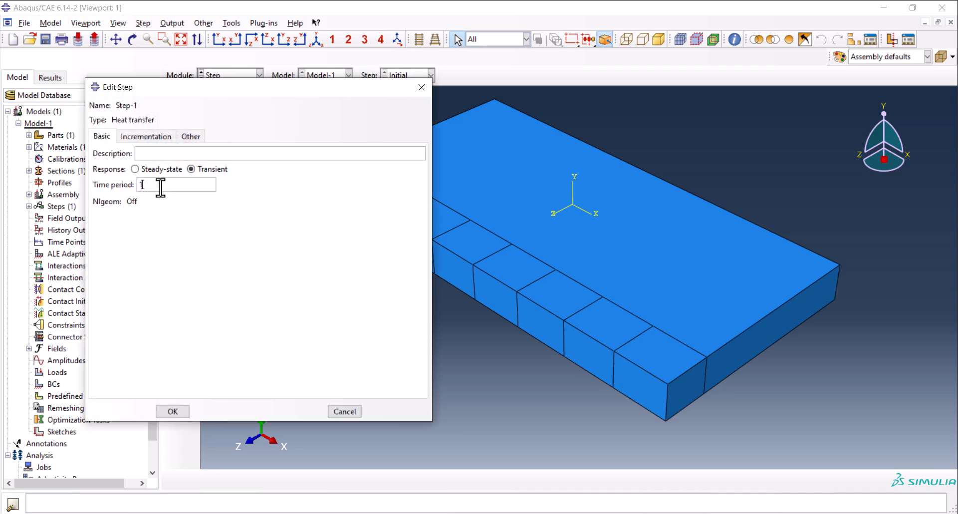
pyautogui.moveTo(205, 92); pyautogui.dragTo(108, 98)
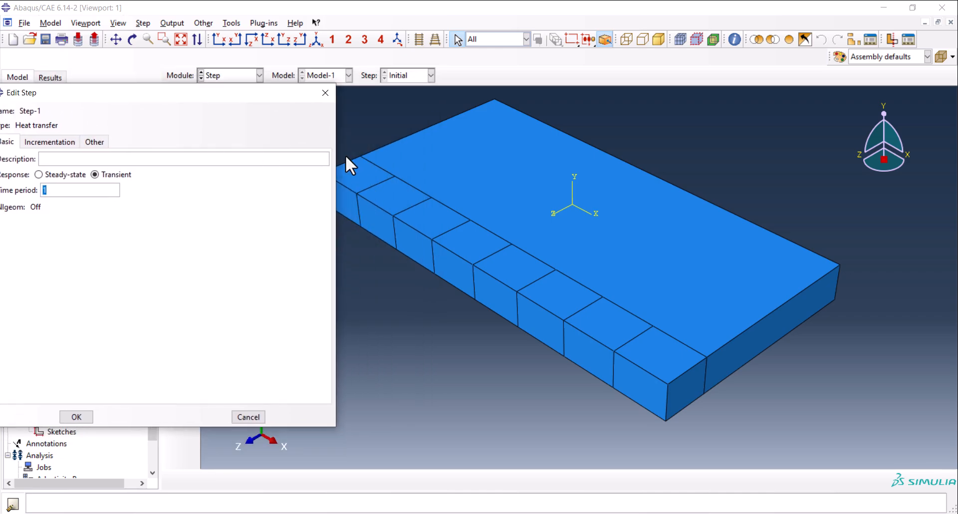
pyautogui.moveTo(229, 94); pyautogui.dragTo(344, 92)
pyautogui.write('1')
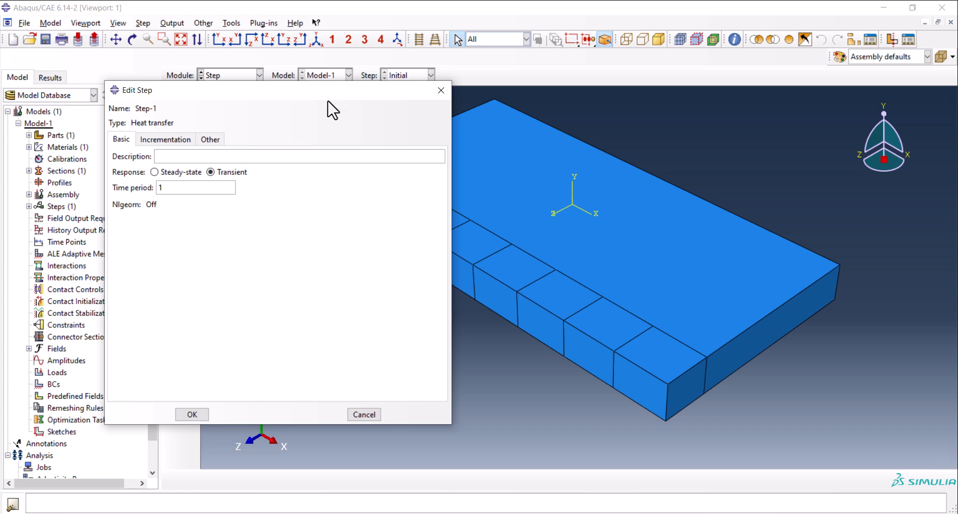
pyautogui.click(205, 188)
pyautogui.write('5')
pyautogui.moveTo(208, 93); pyautogui.dragTo(141, 109)
pyautogui.moveTo(310, 114); pyautogui.dragTo(413, 109)
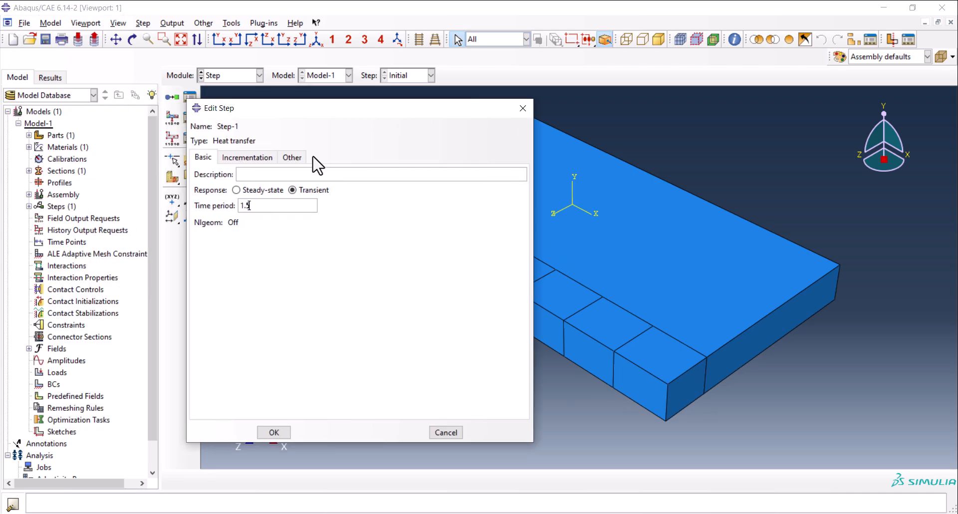
# Set Step-1's increment sizes to 1e-5 initial, 1.5E-30 minimum and 1 maximum, allow 300 temperature change per increment, and save the step.
pyautogui.click(246, 158)
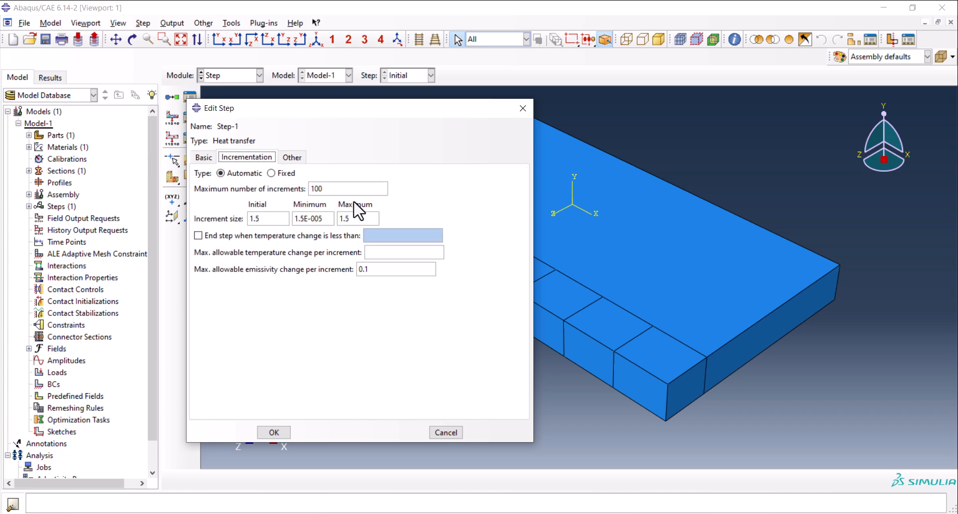
pyautogui.tripleClick(280, 218)
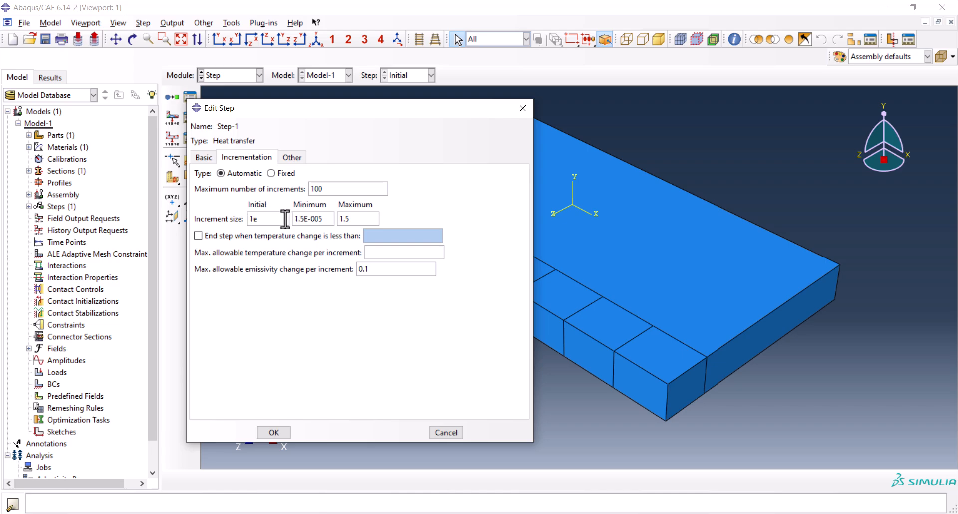
pyautogui.press('Tab')
pyautogui.moveTo(311, 218); pyautogui.dragTo(329, 220)
pyautogui.write('3')
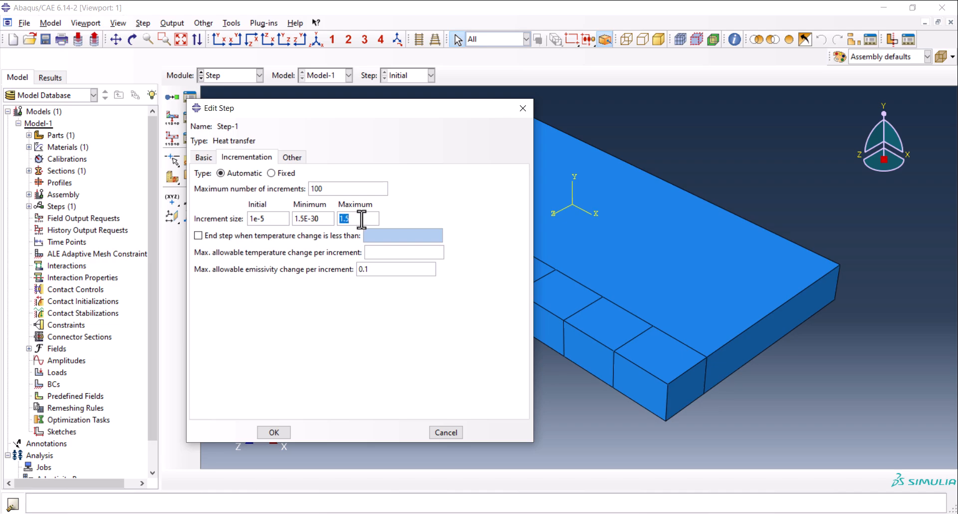
pyautogui.write('1')
pyautogui.click(397, 253)
pyautogui.write('300')
pyautogui.click(274, 432)
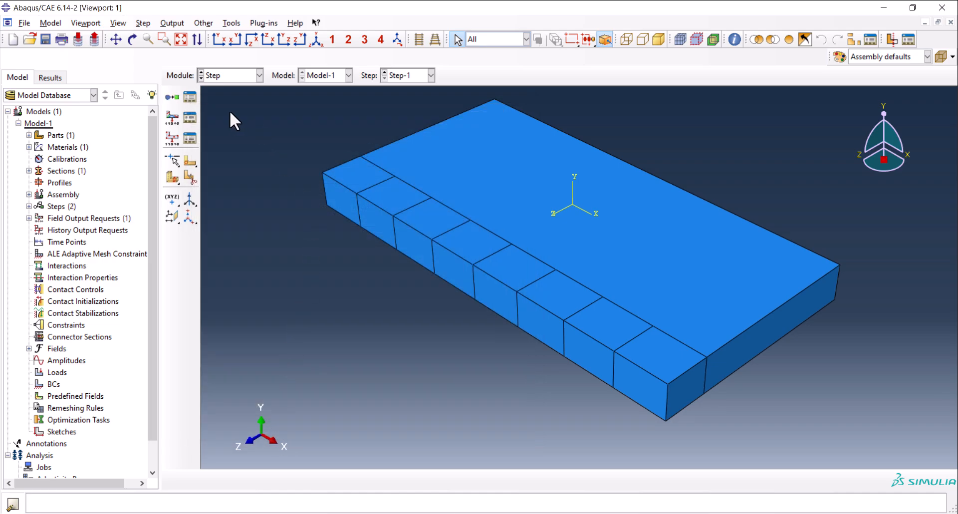
# Use the Step Manager to create transient heat transfer steps Step-2 to Step-8, each with a time period of 1.5.
pyautogui.click(190, 96)
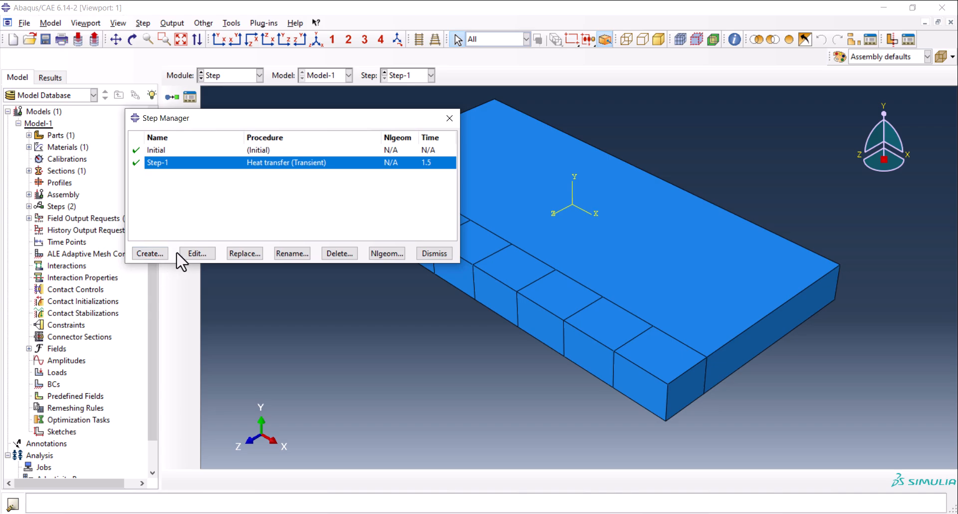
pyautogui.click(153, 253)
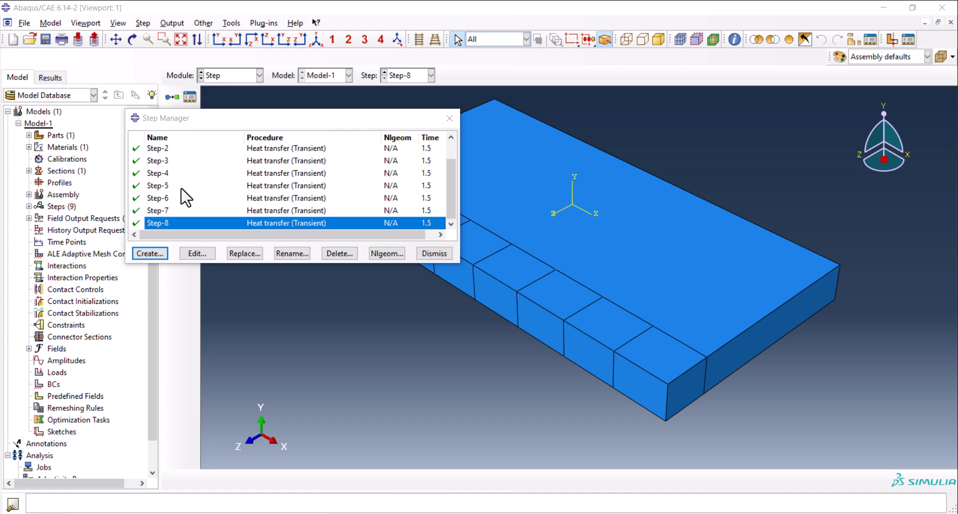
# Check the minimum increment size in Step-1's incrementation settings.
pyautogui.scroll(2, 182, 194)
pyautogui.scroll(1, 177, 180)
pyautogui.doubleClick(175, 163)
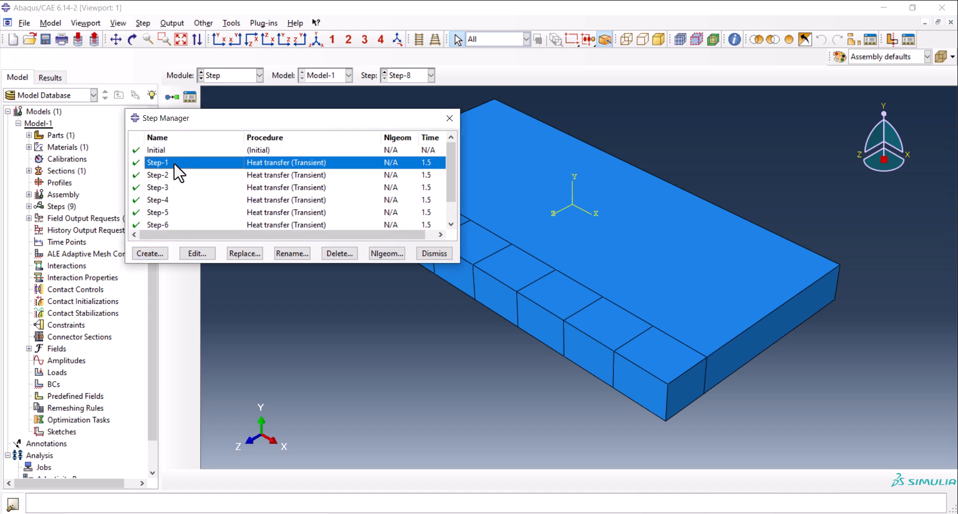
pyautogui.click(246, 158)
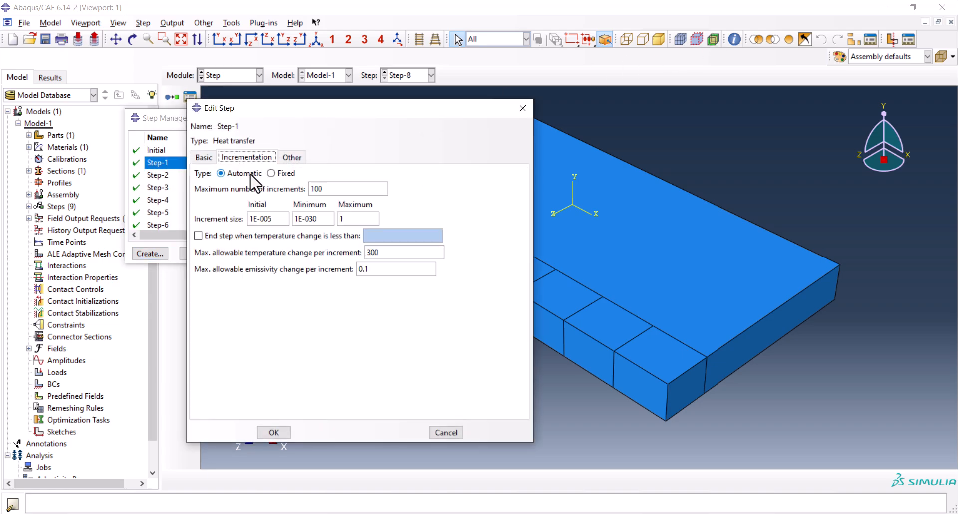
pyautogui.tripleClick(303, 218)
pyautogui.click(317, 218)
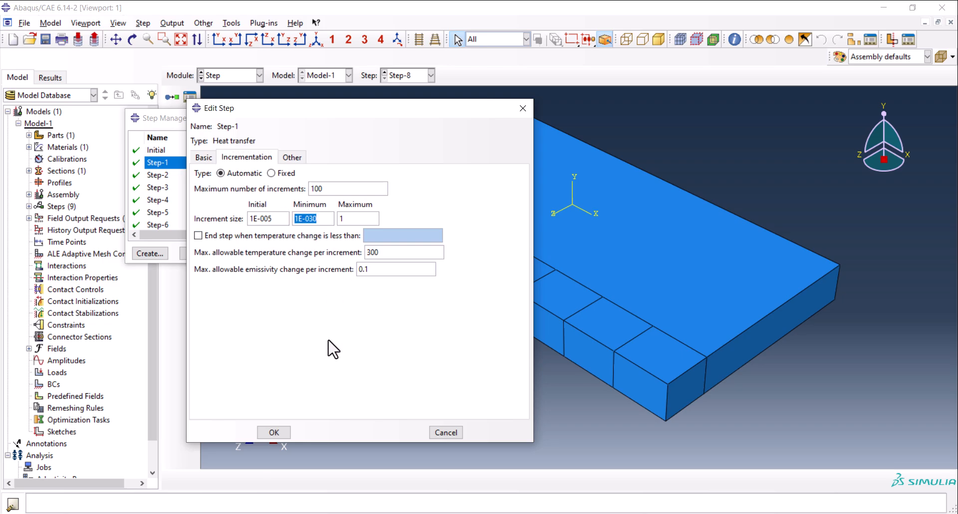
pyautogui.click(283, 433)
# Set the minimum increment size of Step-8 to 1E-030 and save the step.
pyautogui.scroll(-1, 261, 182)
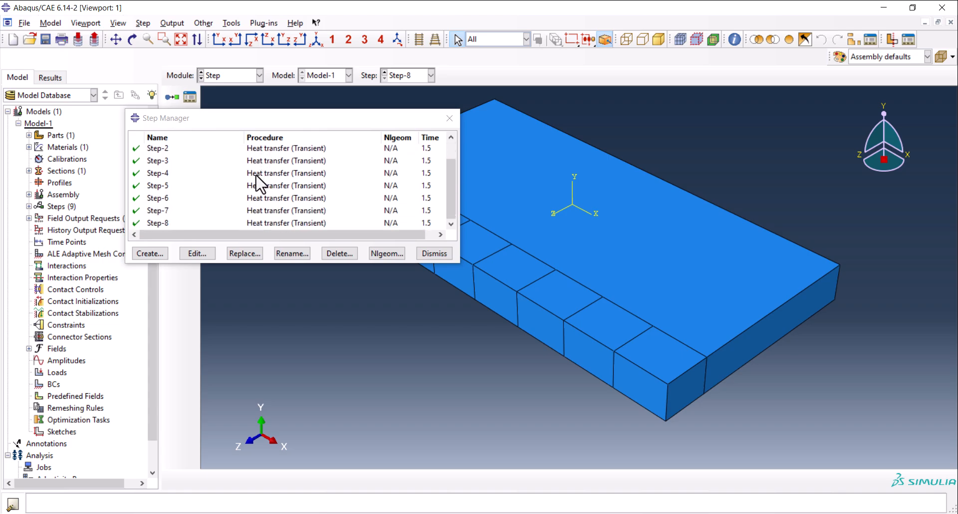
pyautogui.doubleClick(157, 224)
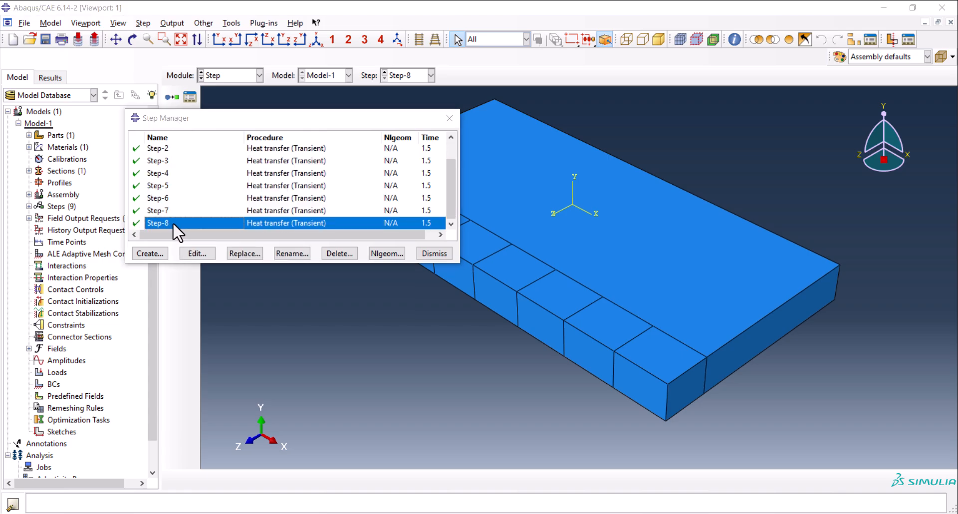
pyautogui.click(240, 159)
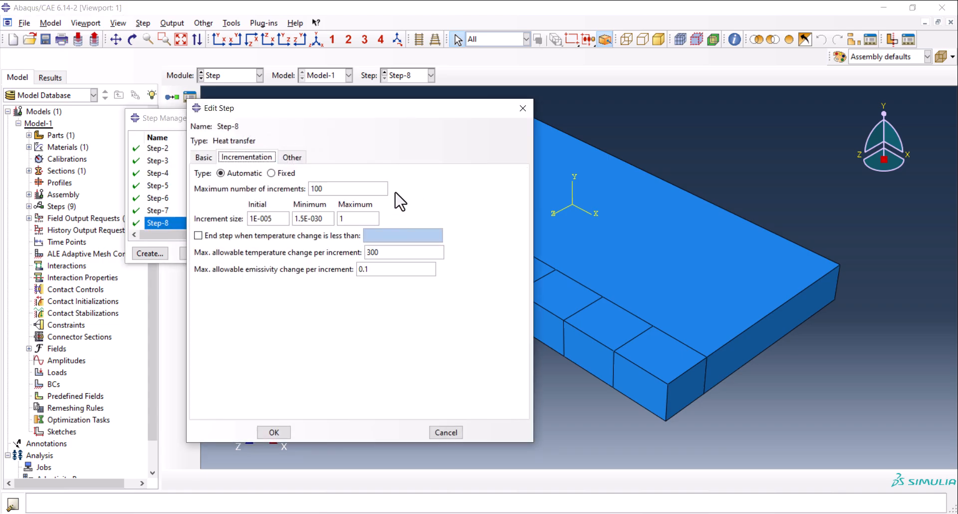
pyautogui.click(299, 220)
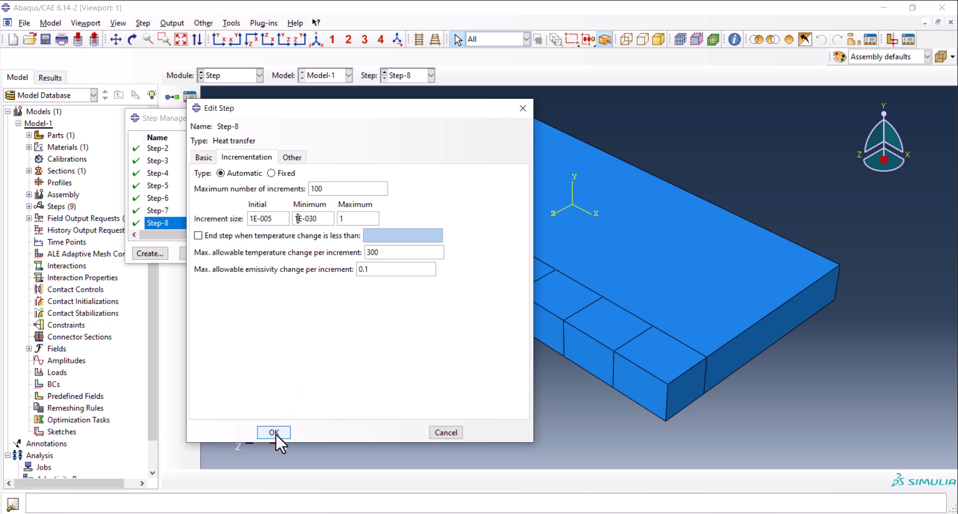
pyautogui.click(274, 433)
# Check the incrementation settings of Step-7 and Step-6, and close the Step Manager.
pyautogui.doubleClick(177, 209)
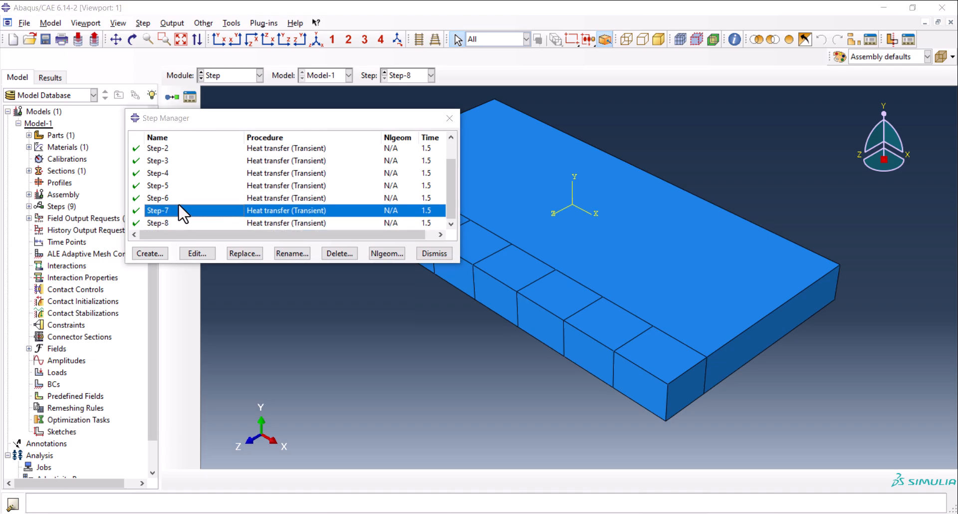
pyautogui.click(272, 158)
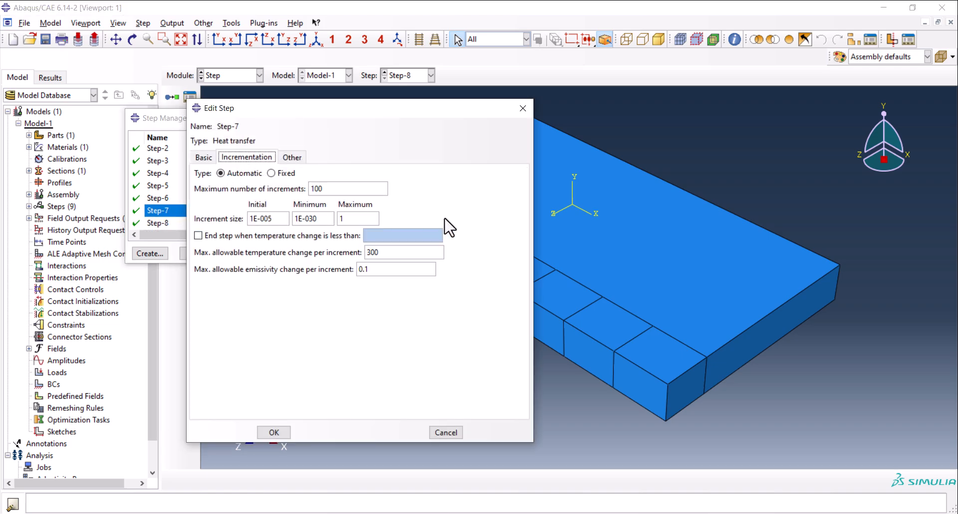
pyautogui.click(522, 109)
pyautogui.doubleClick(182, 199)
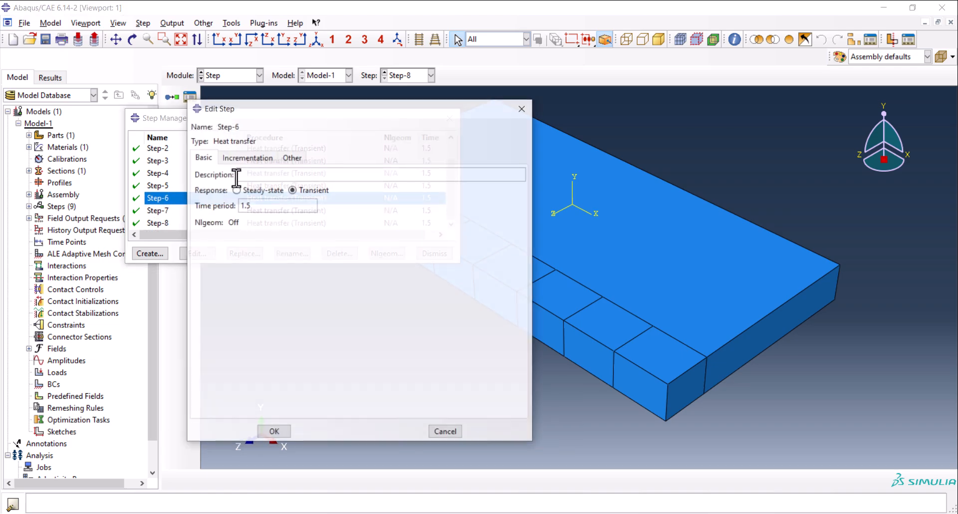
pyautogui.click(247, 158)
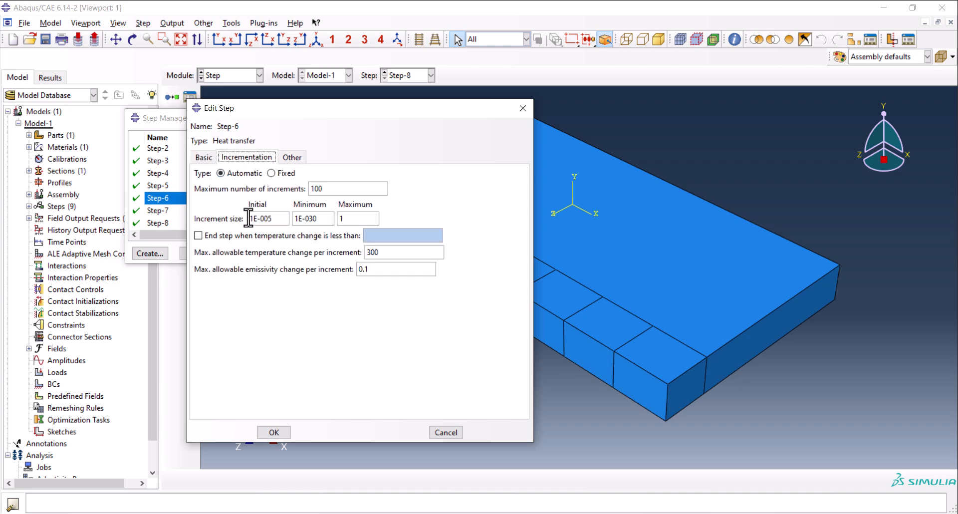
pyautogui.click(522, 109)
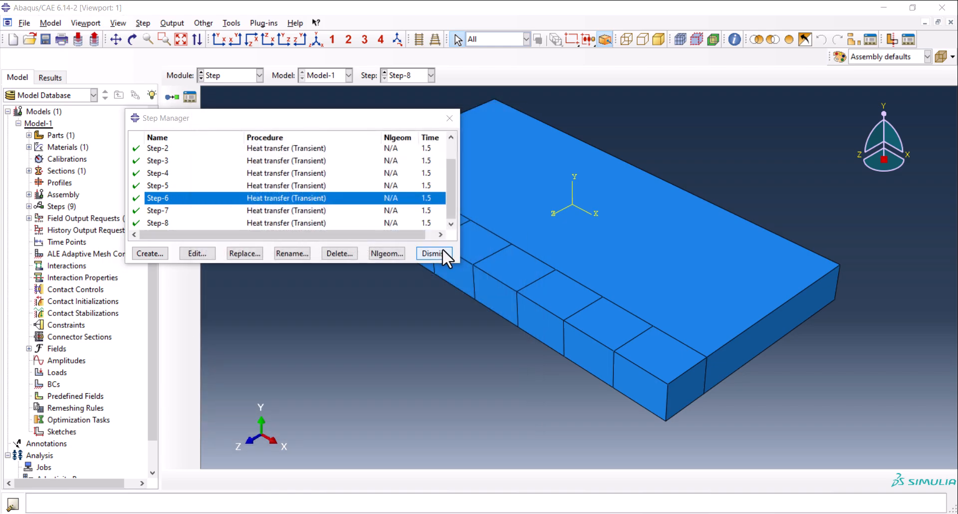
pyautogui.click(441, 252)
# Switch to the Interaction module and create film condition property IntProp-1 with temperature-dependent data enabled.
pyautogui.click(223, 78)
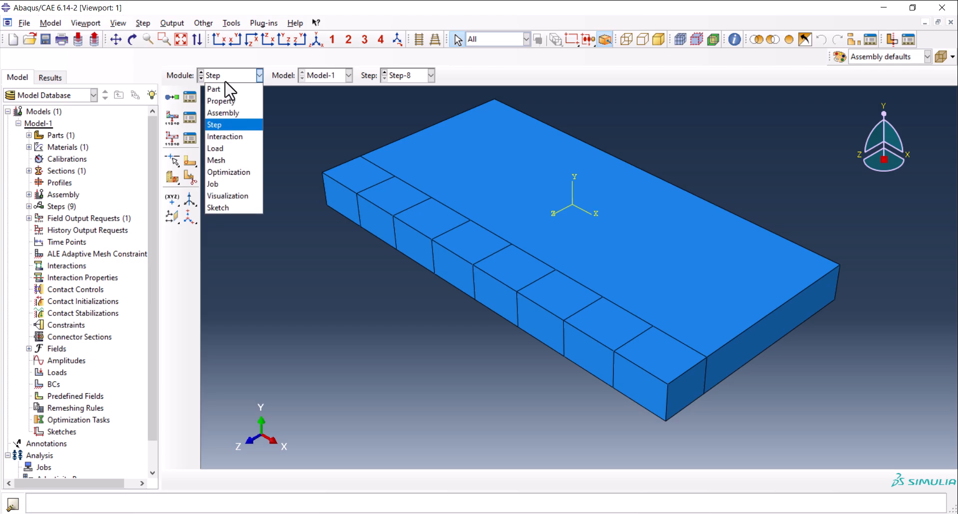
pyautogui.click(231, 140)
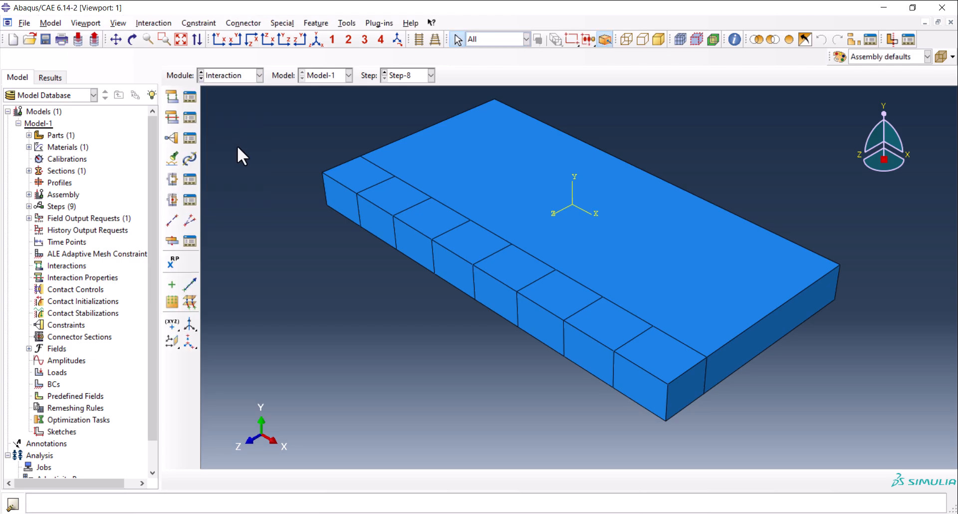
pyautogui.click(173, 117)
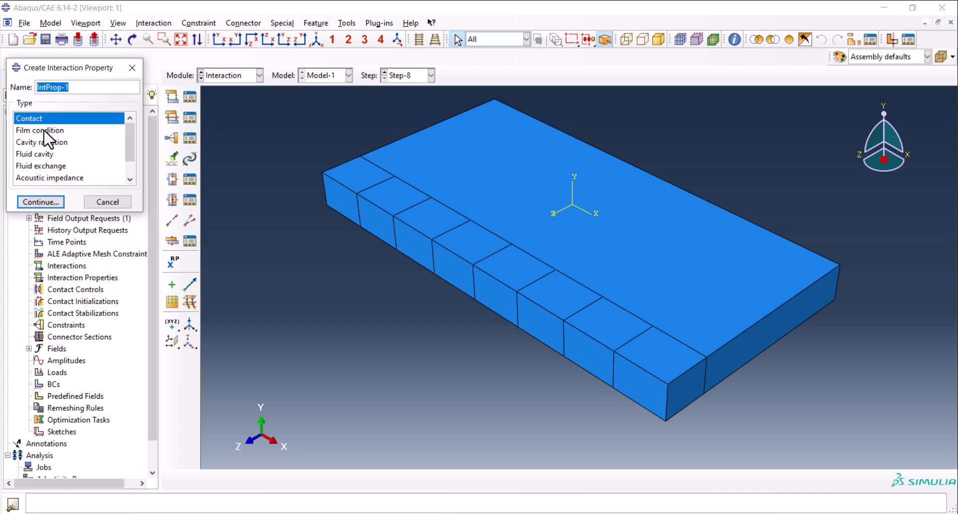
pyautogui.click(44, 130)
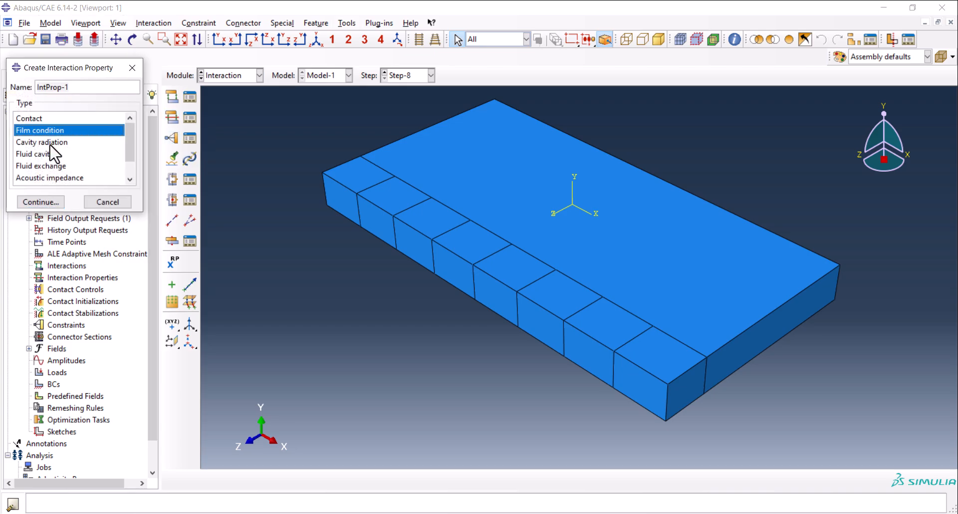
pyautogui.click(42, 201)
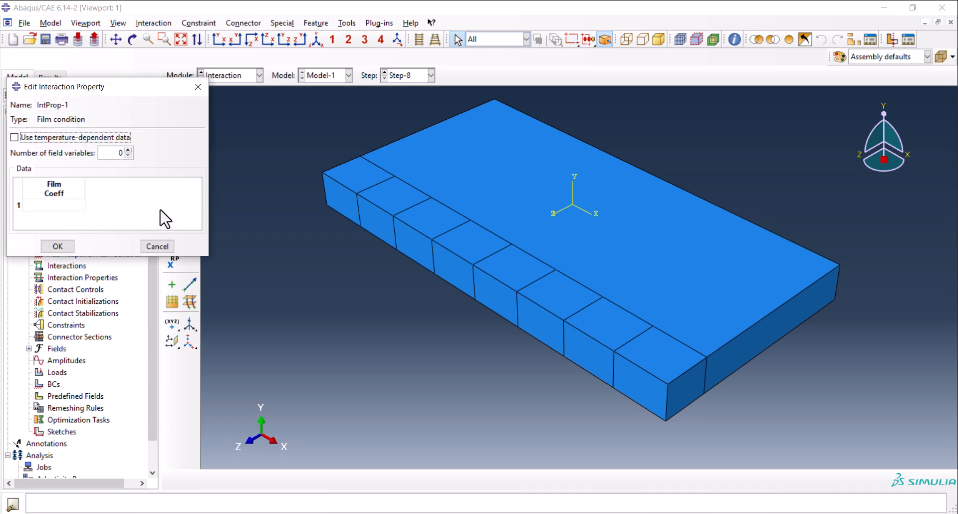
pyautogui.click(35, 137)
# Copy the Excel film coefficients, 5.00E-06 at 20 °C through 3.00E-05 at 1000 °C, into IntProp-1 in Abaqus and save the property.
pyautogui.hotkey('alt', 'Tab')
pyautogui.moveTo(827, 173); pyautogui.dragTo(855, 222)
pyautogui.hotkey('ctrl', 'c')
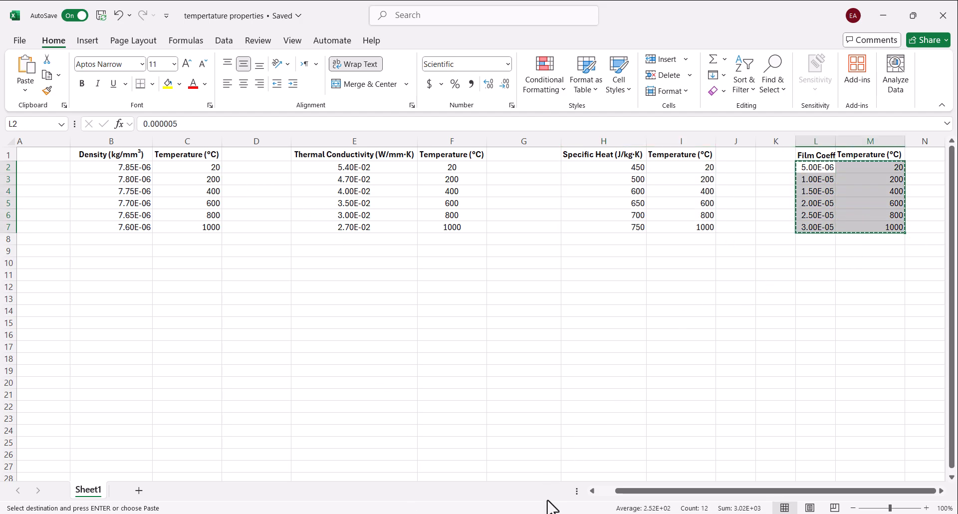
pyautogui.hotkey('alt', 'Tab')
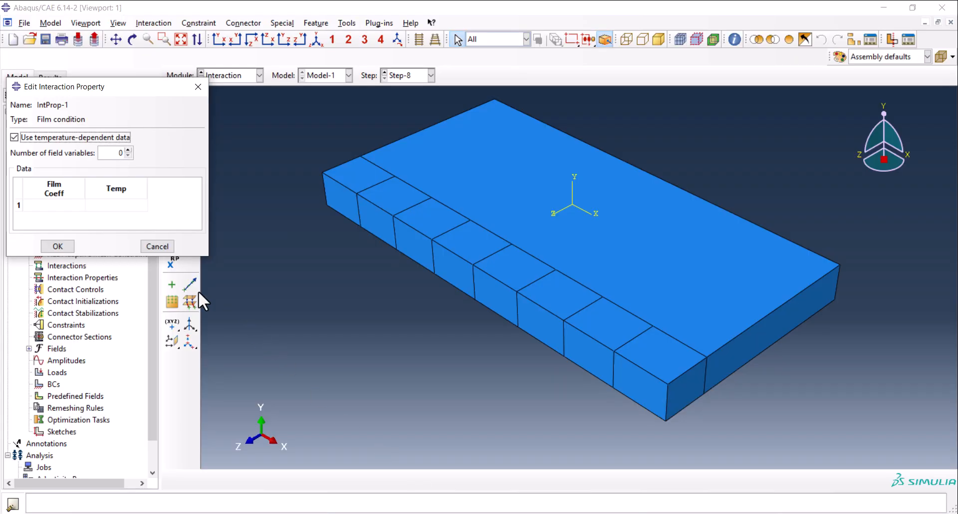
pyautogui.click(45, 205)
pyautogui.hotkey('ctrl', 'v')
pyautogui.scroll(-2, 102, 221)
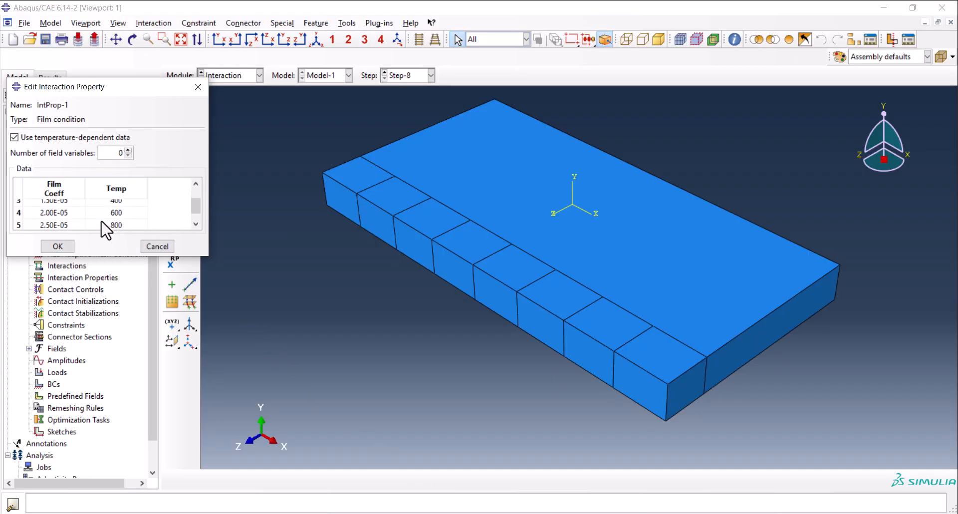
pyautogui.click(65, 246)
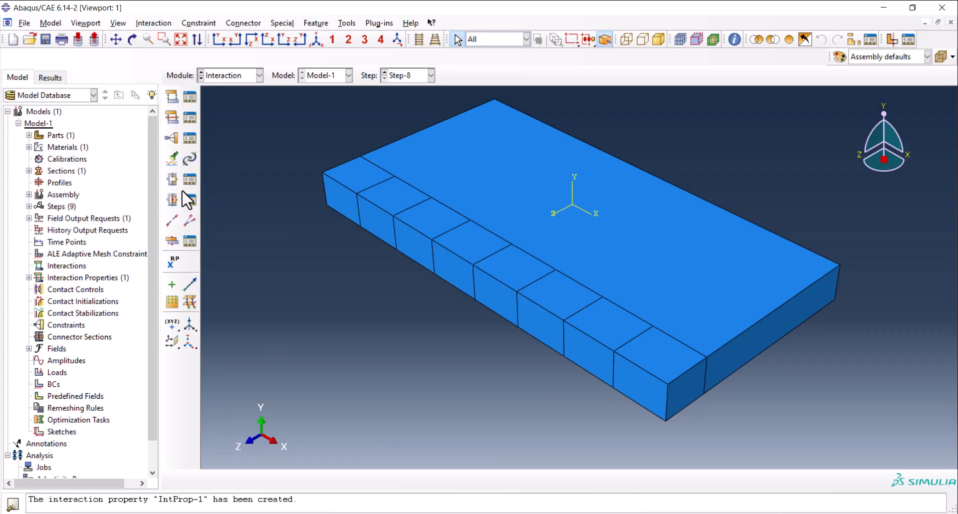
# Create a surface film condition interaction named Int-1 in Step-1.
pyautogui.click(169, 96)
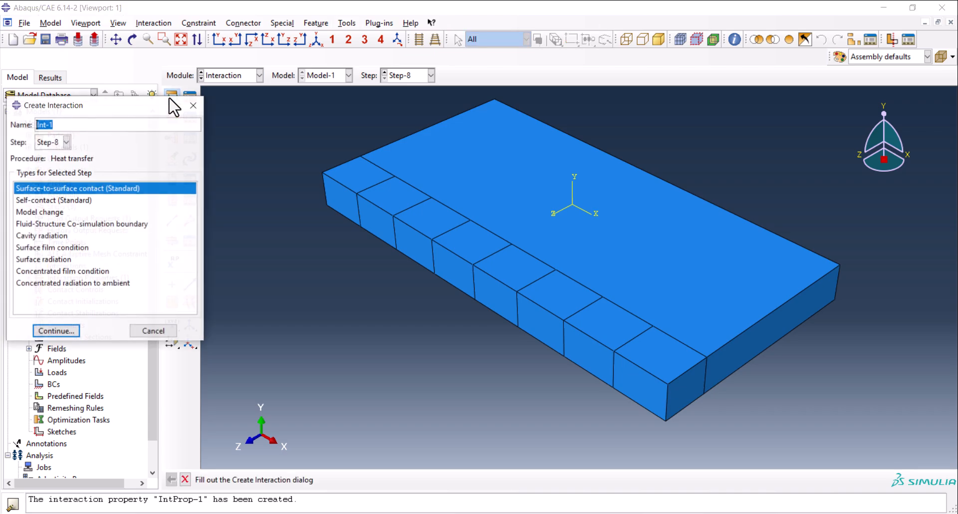
pyautogui.click(67, 142)
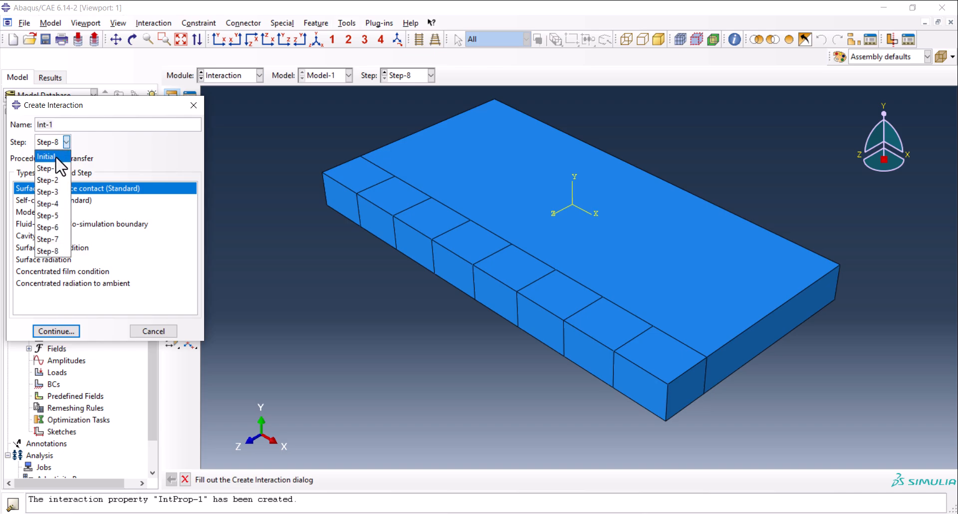
pyautogui.click(63, 164)
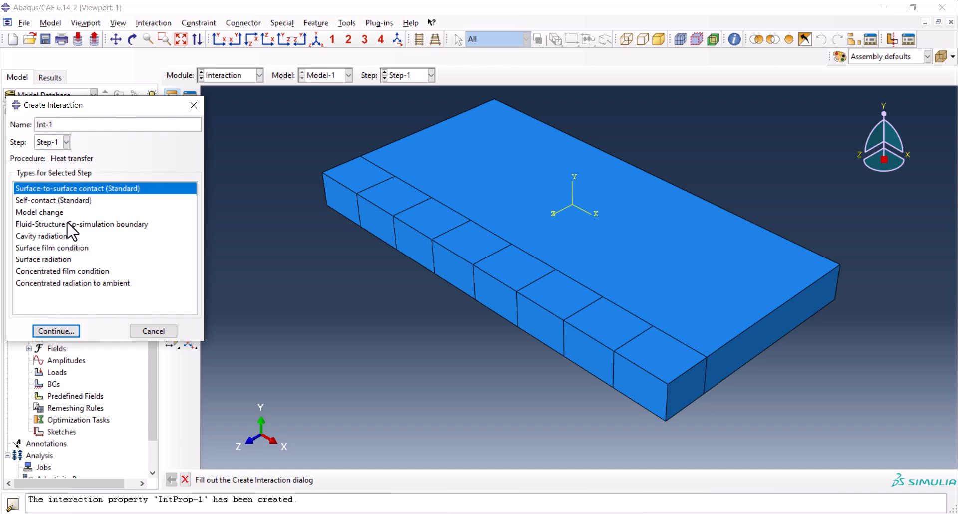
pyautogui.click(57, 247)
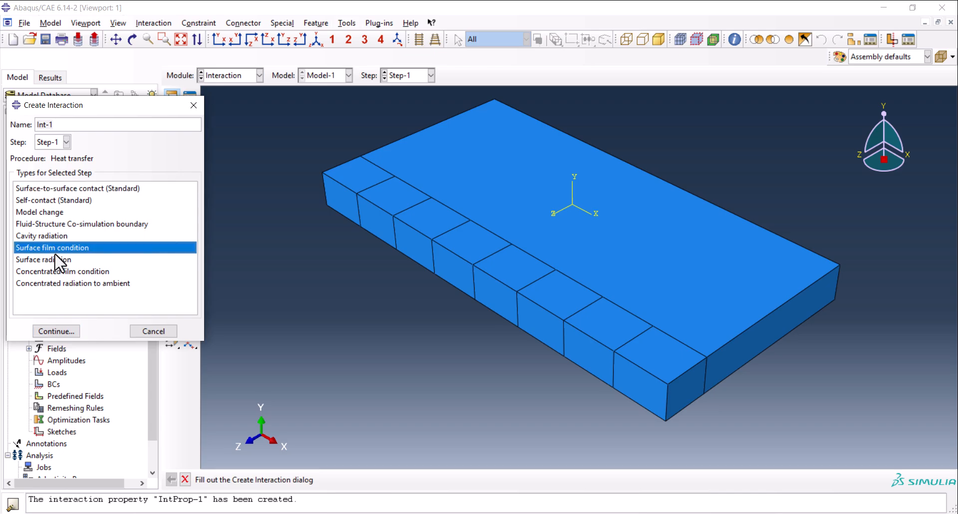
pyautogui.click(55, 332)
# Assign all outer faces of the plate except its underside faces to the film condition as surface Surf-1.
pyautogui.moveTo(279, 90); pyautogui.dragTo(833, 457)
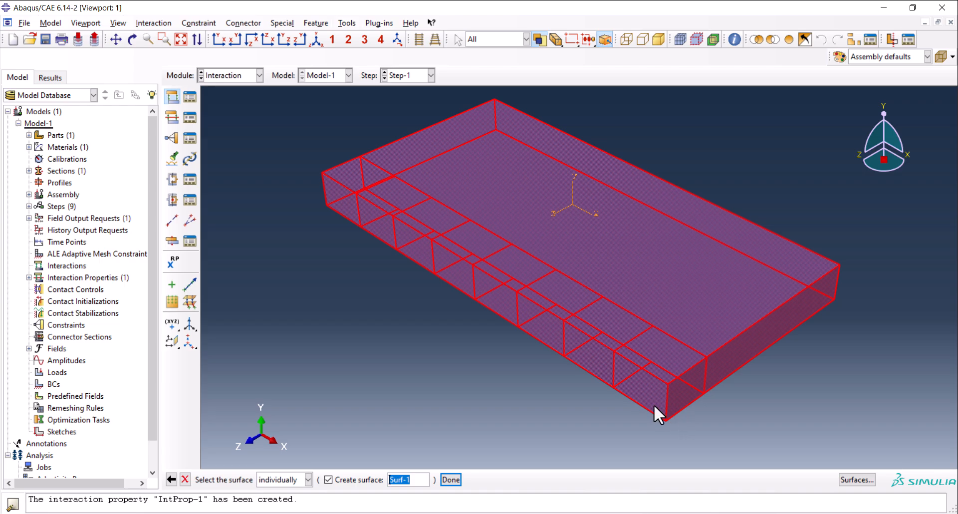
pyautogui.click(132, 39)
pyautogui.moveTo(547, 281); pyautogui.dragTo(533, 180)
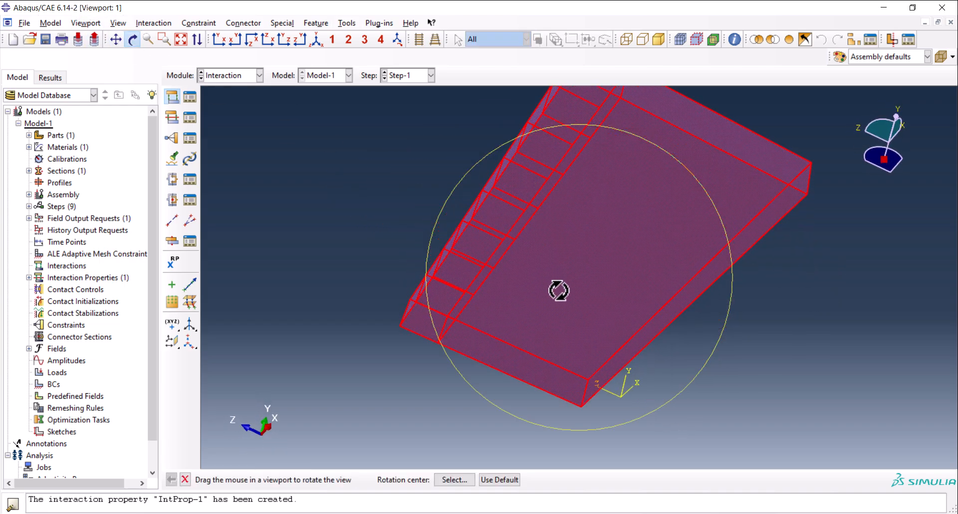
pyautogui.press('Escape')
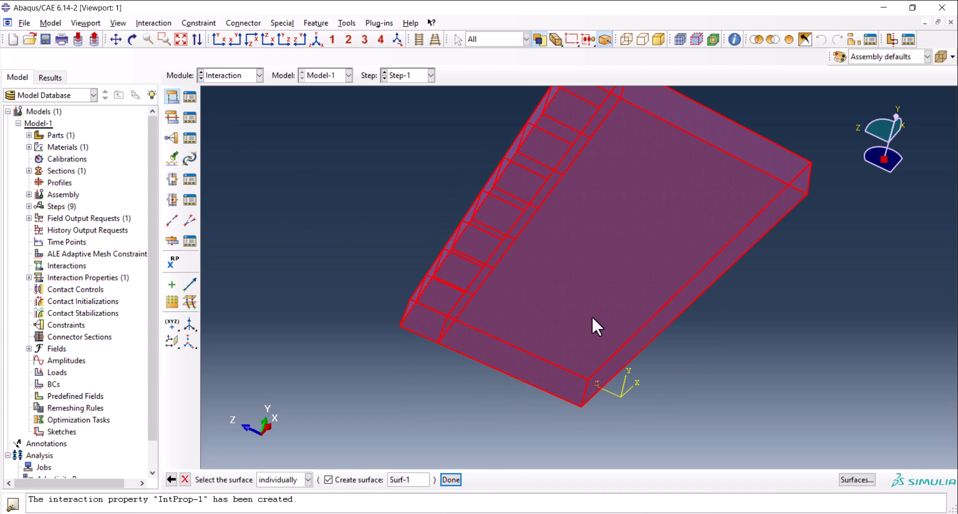
pyautogui.scroll(3, 520, 398)
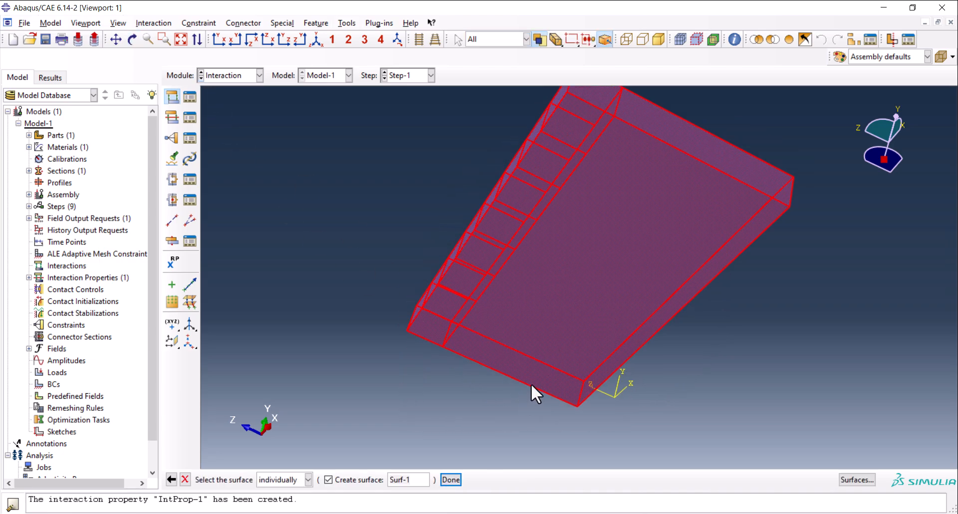
pyautogui.click(615, 252)
pyautogui.keyDown('shift'); pyautogui.click(555, 191); pyautogui.keyUp('shift')
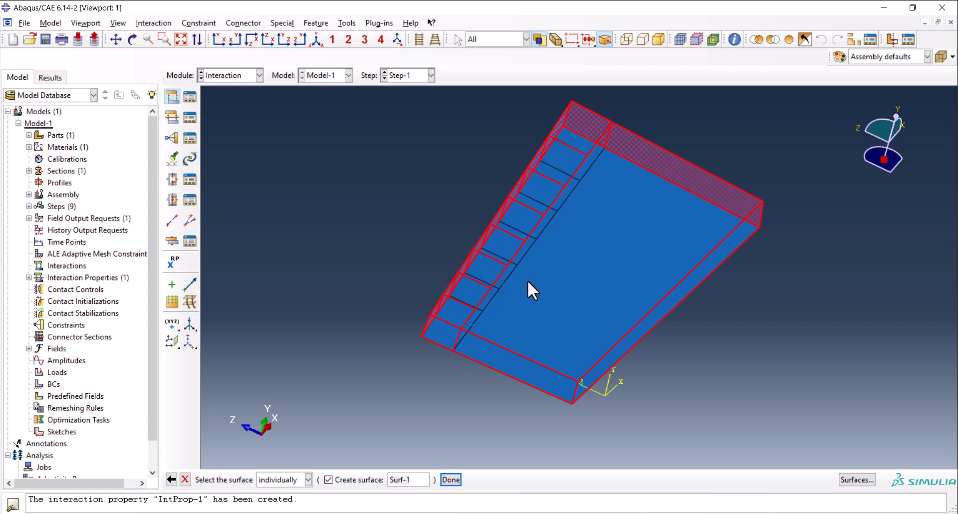
pyautogui.keyDown('ctrl'); pyautogui.keyDown('alt'); pyautogui.moveTo(586, 223); pyautogui.dragTo(505, 285); pyautogui.keyUp('alt'); pyautogui.keyUp('ctrl')
pyautogui.click(313, 43)
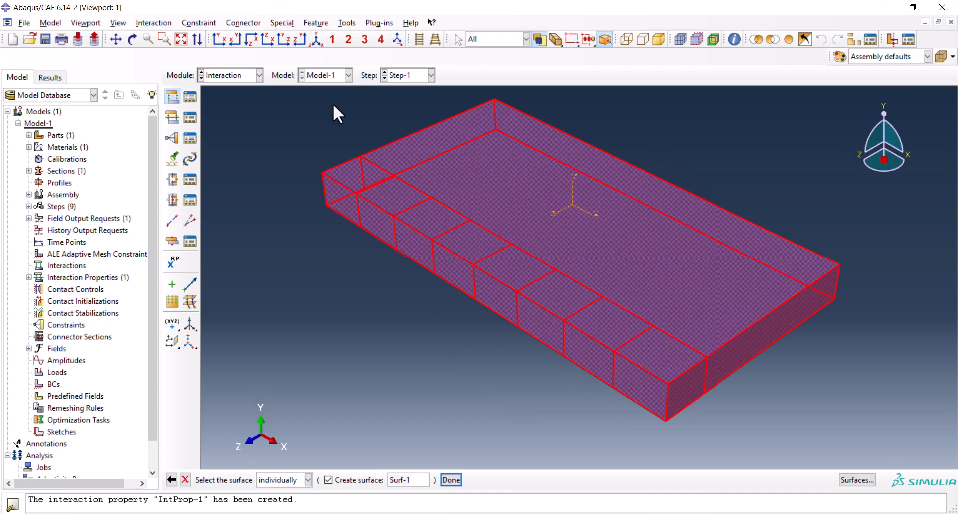
pyautogui.click(450, 479)
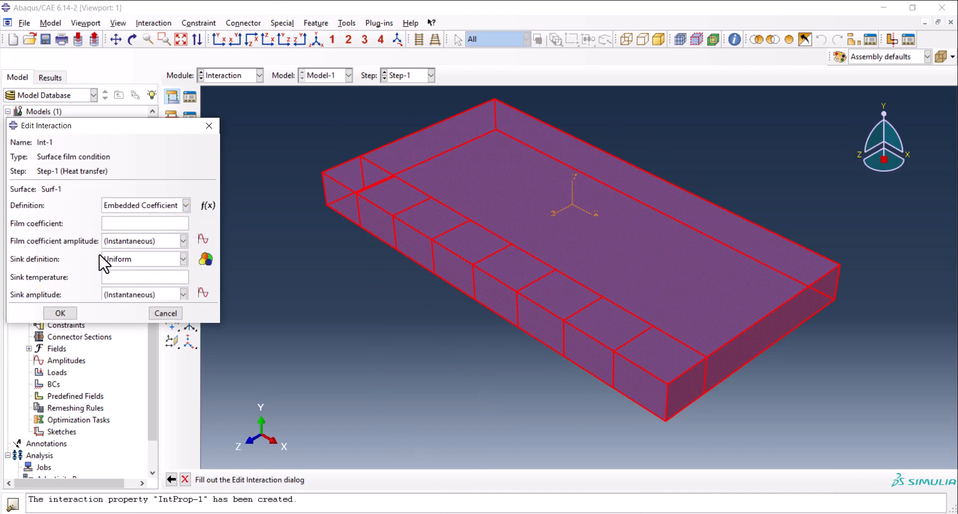
# Define Int-1 by property reference to IntProp-1 with a uniform sink temperature of 30, and save the interaction.
pyautogui.click(121, 205)
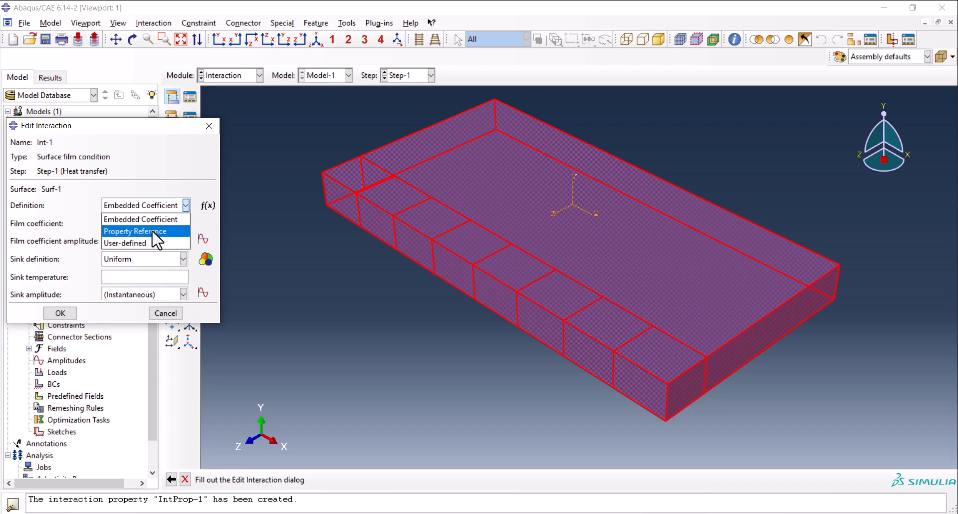
pyautogui.click(152, 233)
pyautogui.click(124, 223)
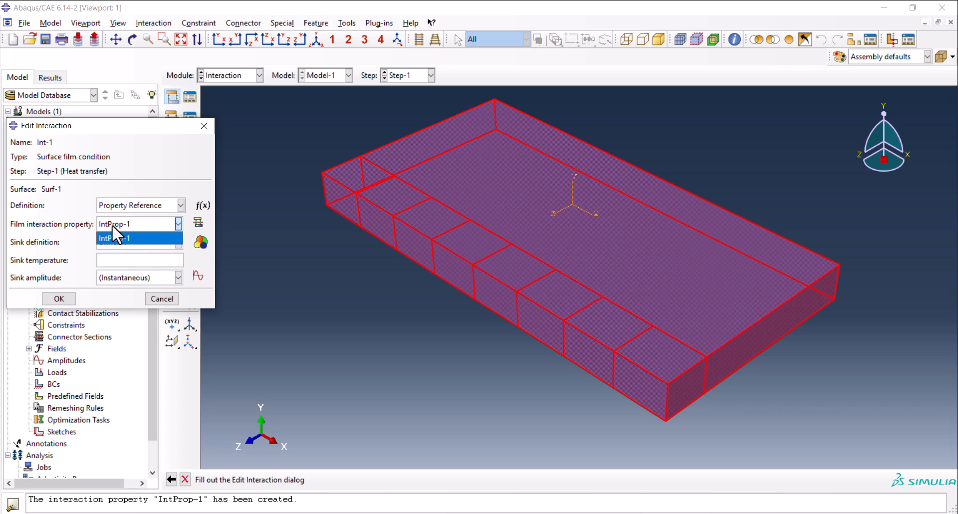
pyautogui.click(126, 223)
pyautogui.click(112, 260)
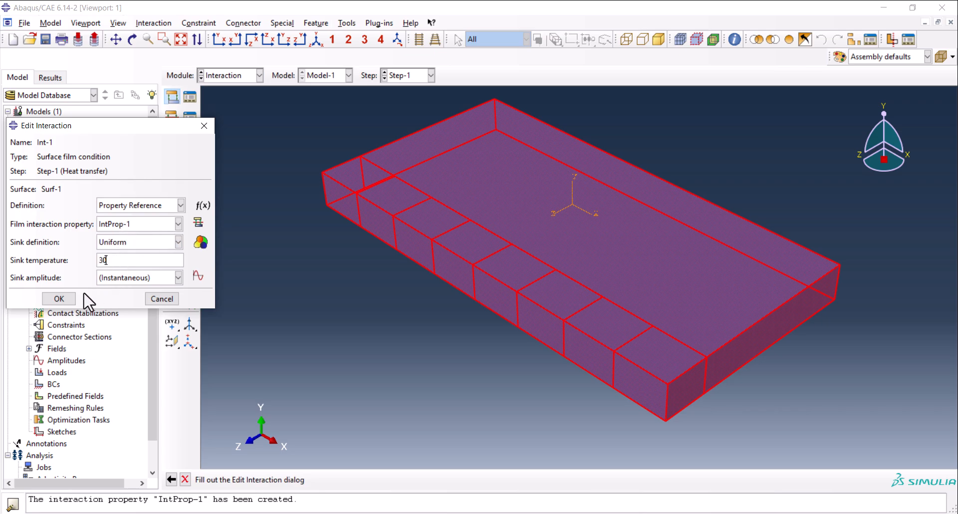
pyautogui.click(58, 299)
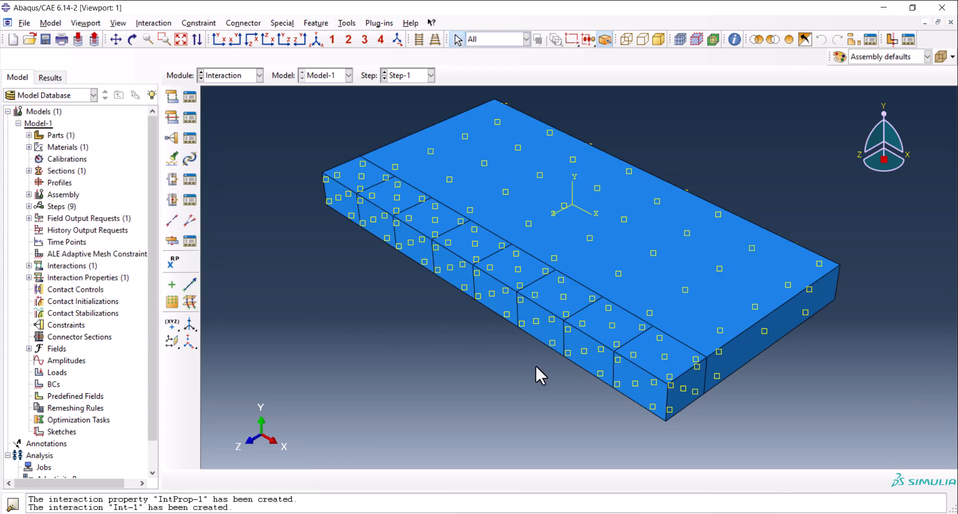
# Switch to the Load module and create body heat flux load Load-1 in Step-1.
pyautogui.keyDown('ctrl'); pyautogui.keyDown('alt'); pyautogui.moveTo(652, 360); pyautogui.dragTo(641, 277); pyautogui.keyUp('alt'); pyautogui.keyUp('ctrl')
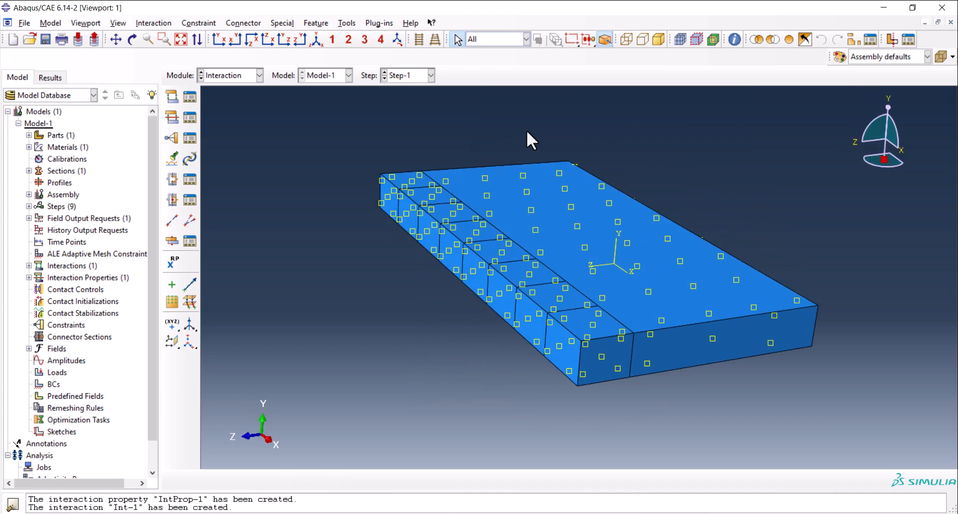
pyautogui.click(319, 40)
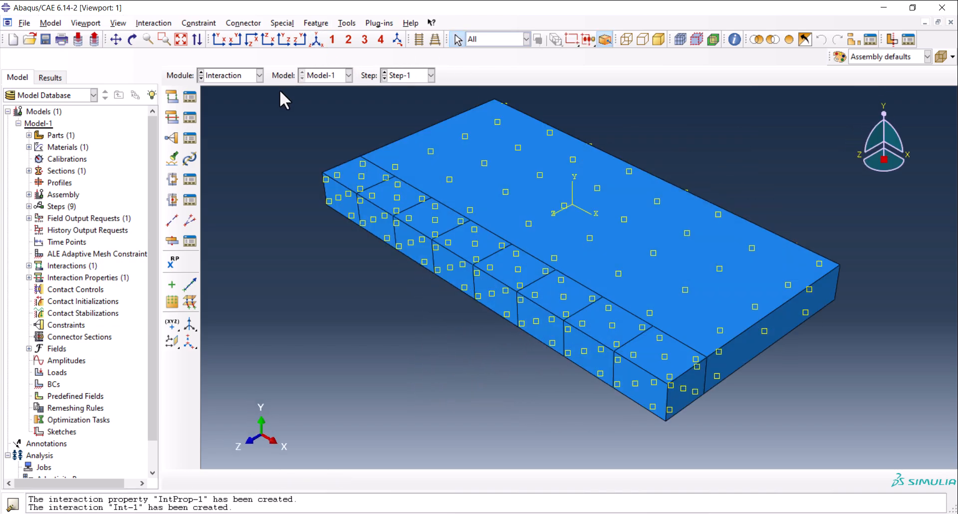
pyautogui.click(231, 74)
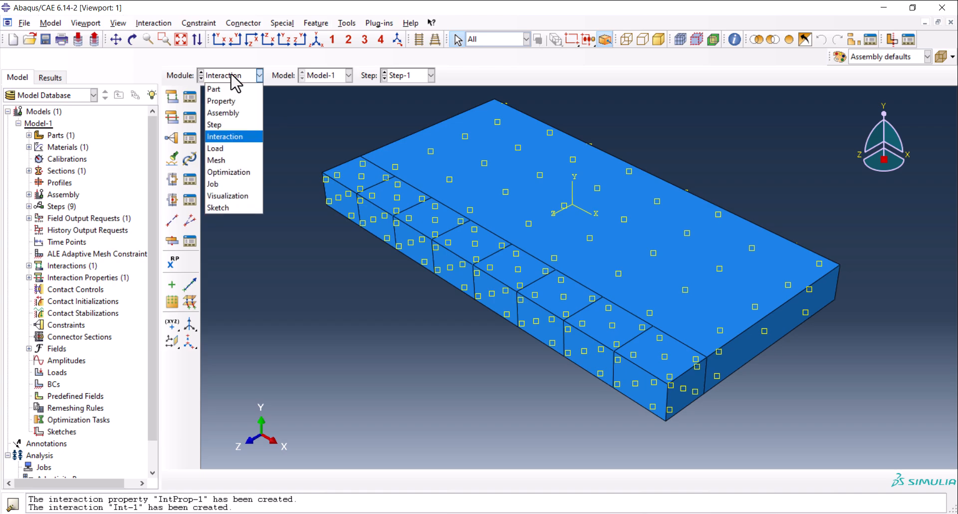
pyautogui.click(230, 149)
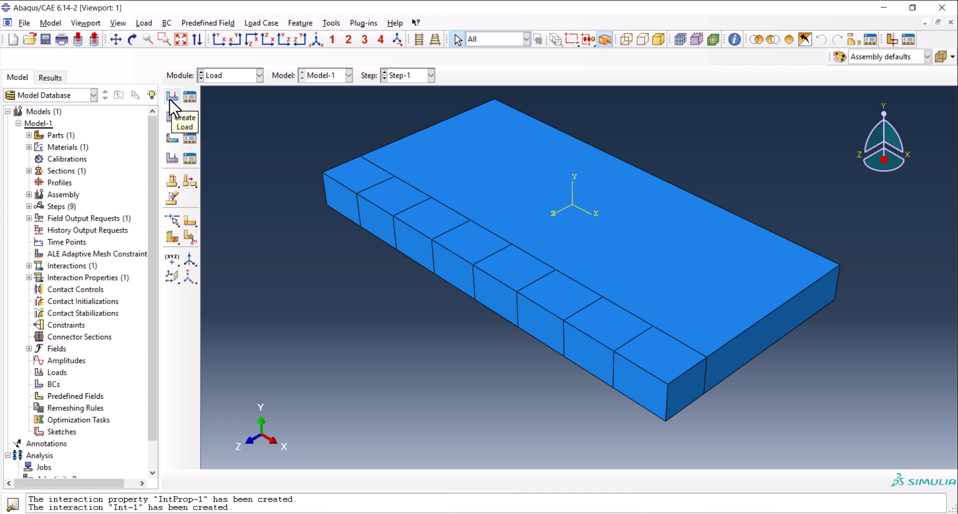
pyautogui.click(170, 98)
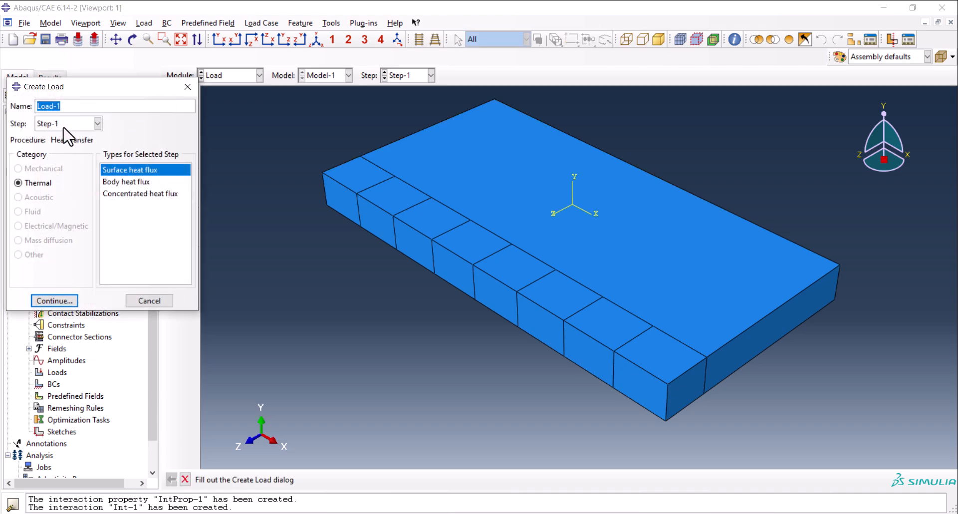
pyautogui.click(110, 182)
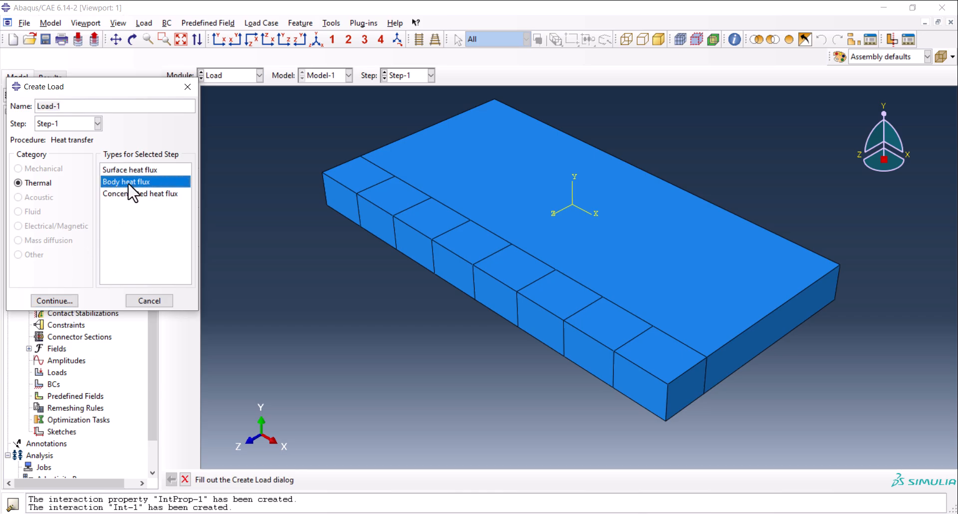
pyautogui.click(58, 301)
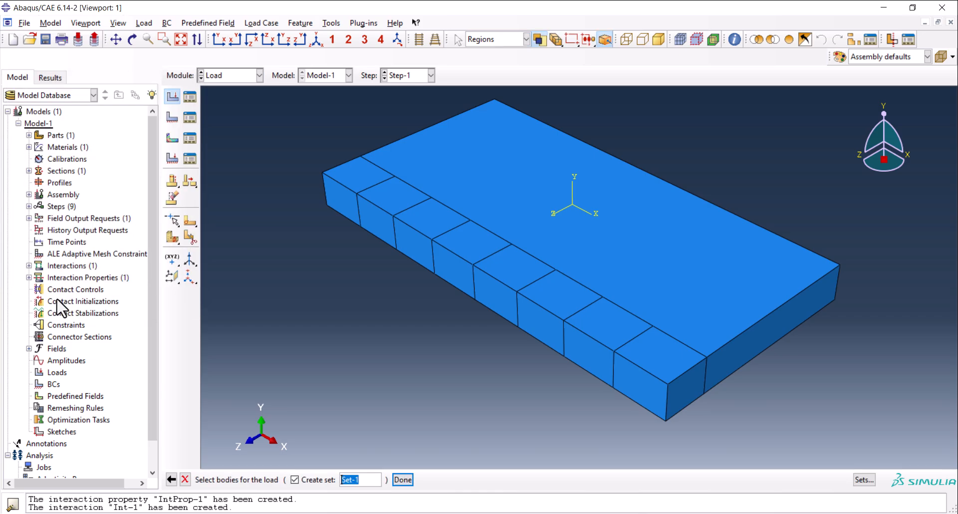
# Apply Load-1 to the first end block of the partitioned strip as Set-1, with a uniform magnitude of 2.5.
pyautogui.click(345, 186)
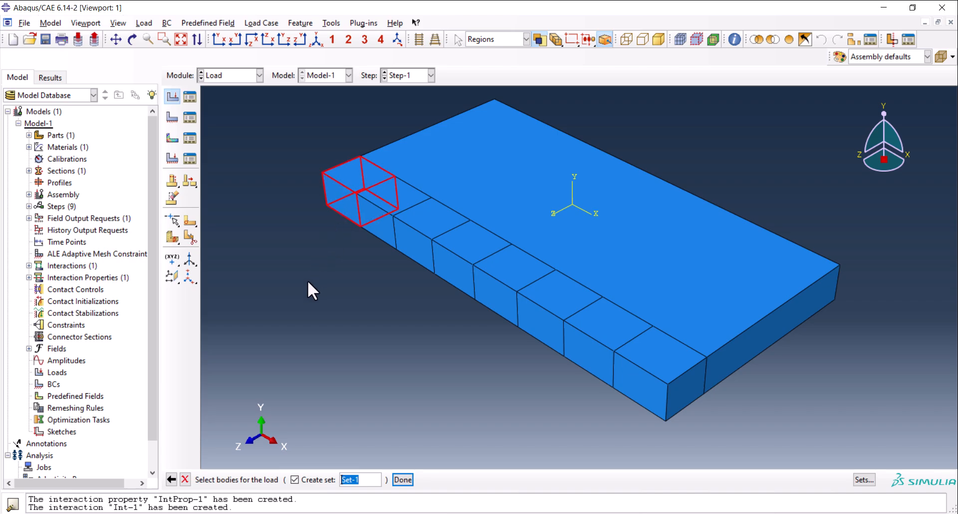
pyautogui.middleClick(348, 279)
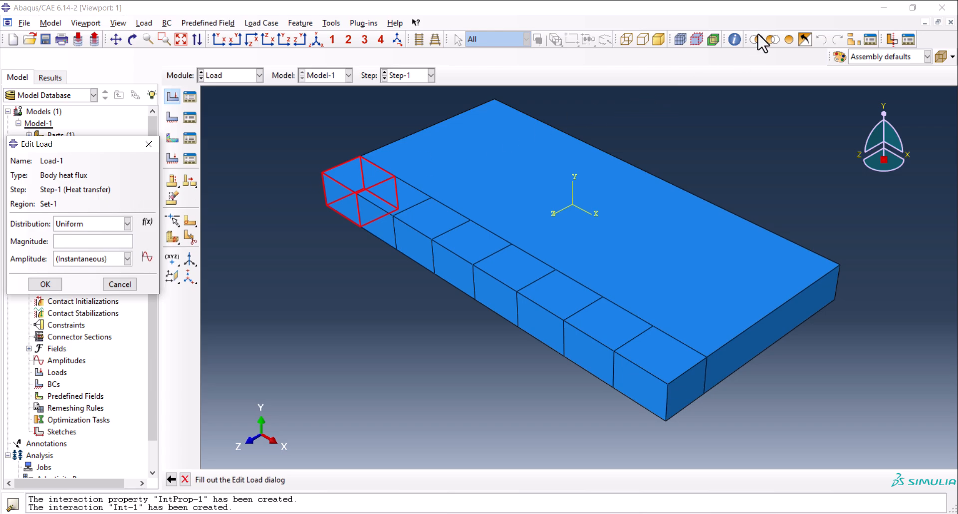
pyautogui.click(109, 241)
pyautogui.click(48, 280)
# Deactivate Load-1 from Step-2 onward in the Load Manager.
pyautogui.click(185, 98)
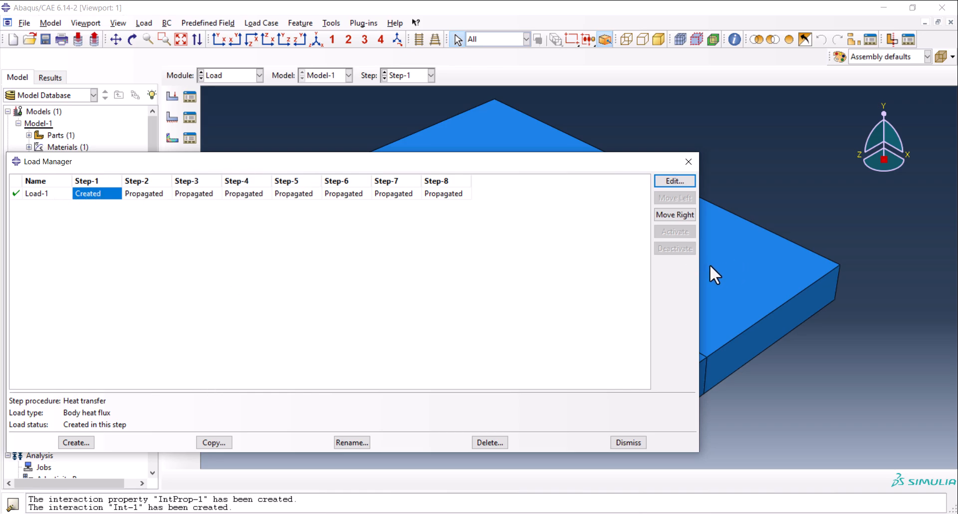
pyautogui.moveTo(699, 266); pyautogui.dragTo(361, 266)
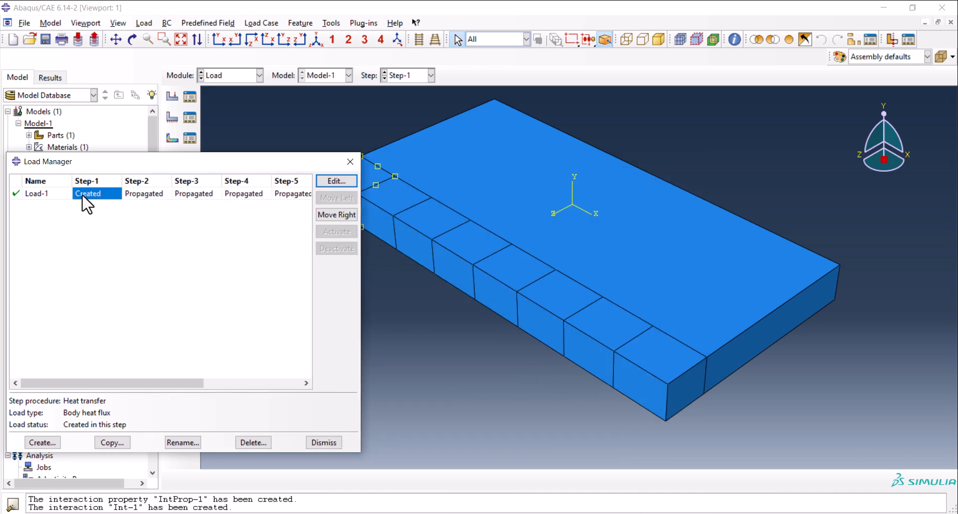
pyautogui.click(150, 194)
pyautogui.click(336, 248)
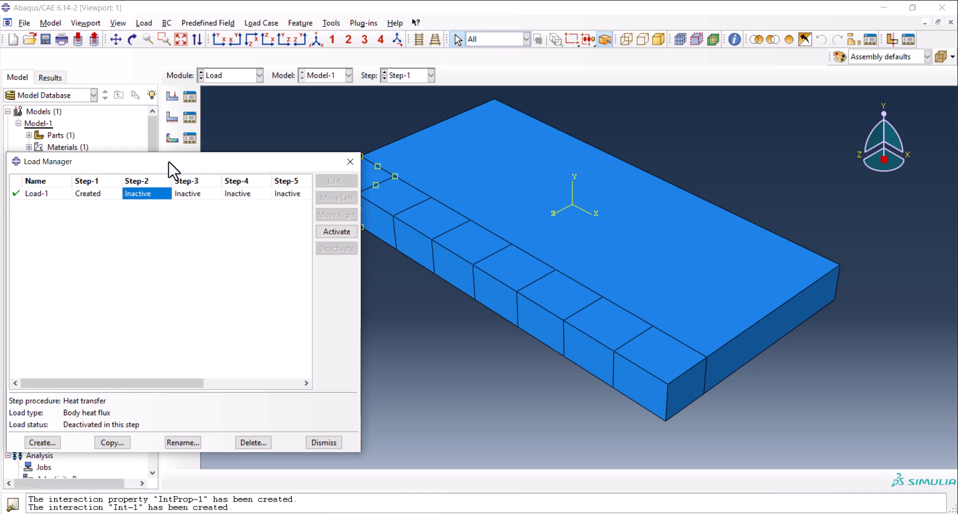
# Create body heat flux Load-2 in Step-2 on the second strip block with magnitude 2.5, and deactivate it from Step-3 onward.
pyautogui.click(42, 442)
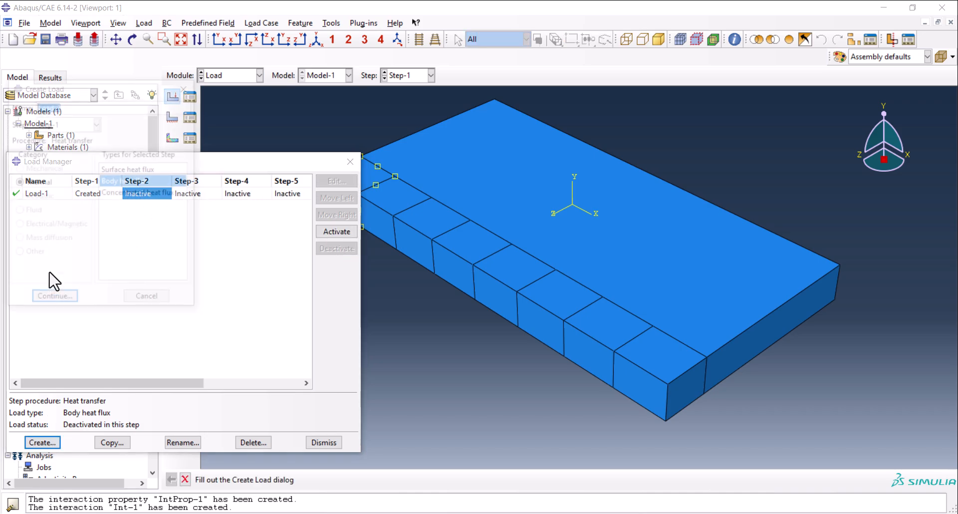
pyautogui.click(71, 125)
pyautogui.click(58, 160)
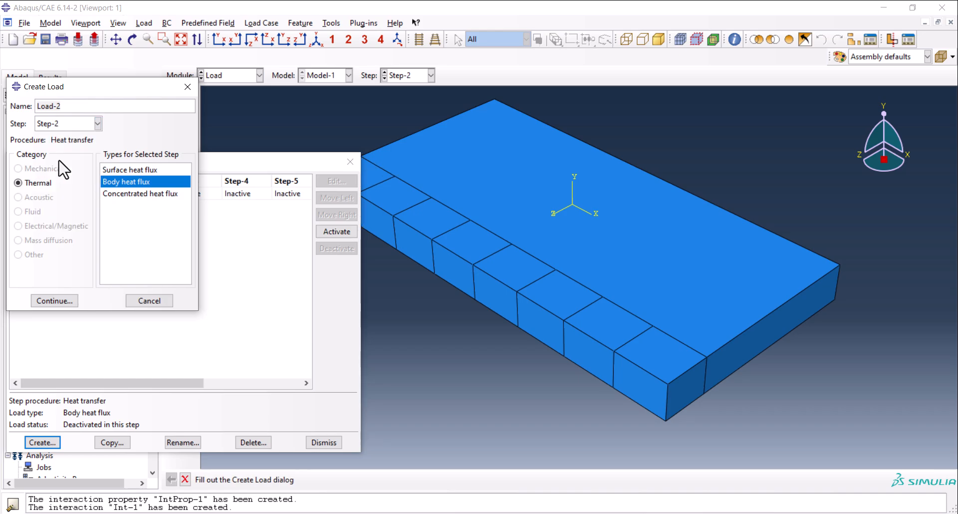
pyautogui.click(50, 301)
pyautogui.click(391, 187)
pyautogui.middleClick(429, 334)
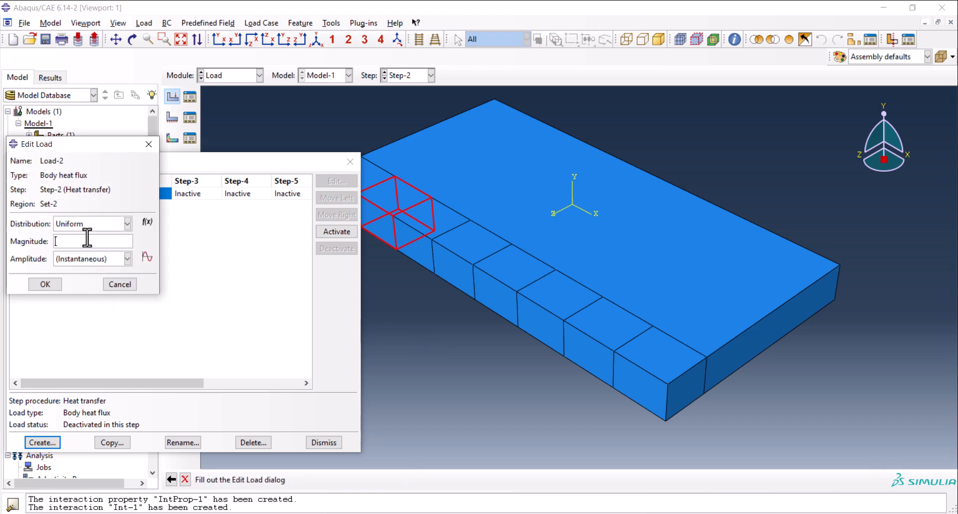
pyautogui.write('2.5')
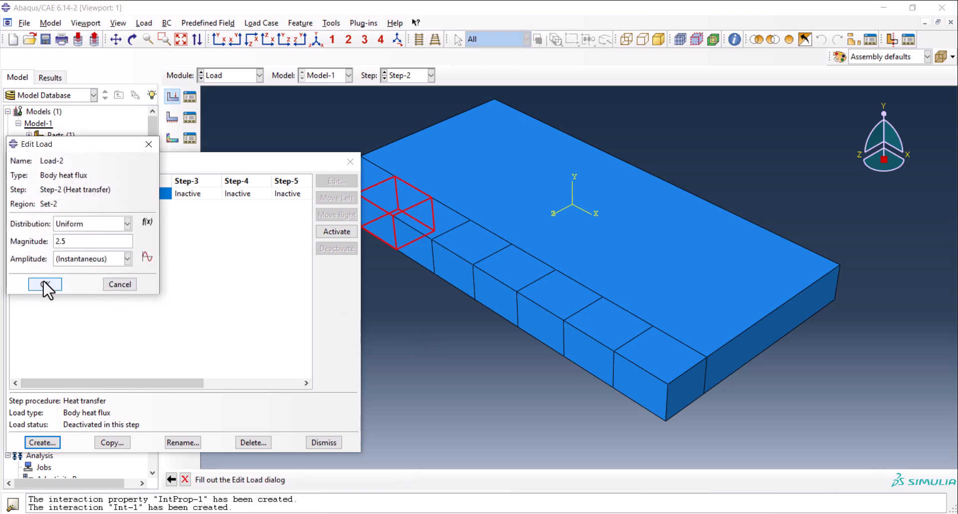
pyautogui.click(45, 284)
pyautogui.click(200, 206)
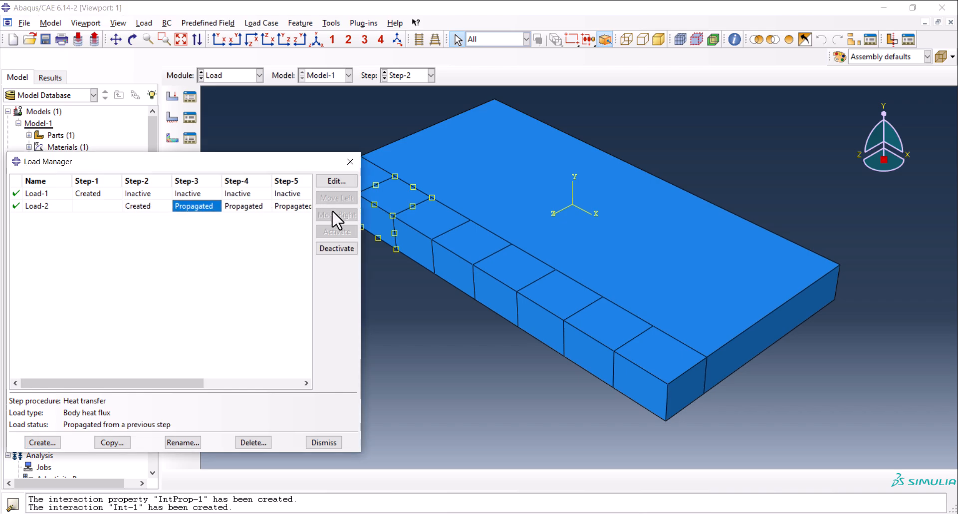
pyautogui.click(336, 249)
# Create body heat flux Load-3 in Step-3 on the third strip block with magnitude 2.5, and deactivate it from Step-4 onward.
pyautogui.click(43, 442)
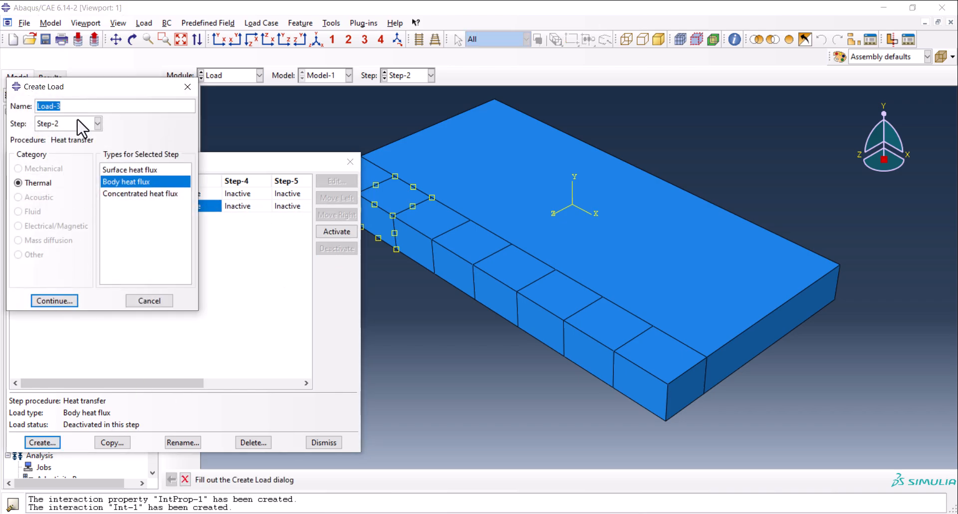
pyautogui.click(76, 125)
pyautogui.click(67, 173)
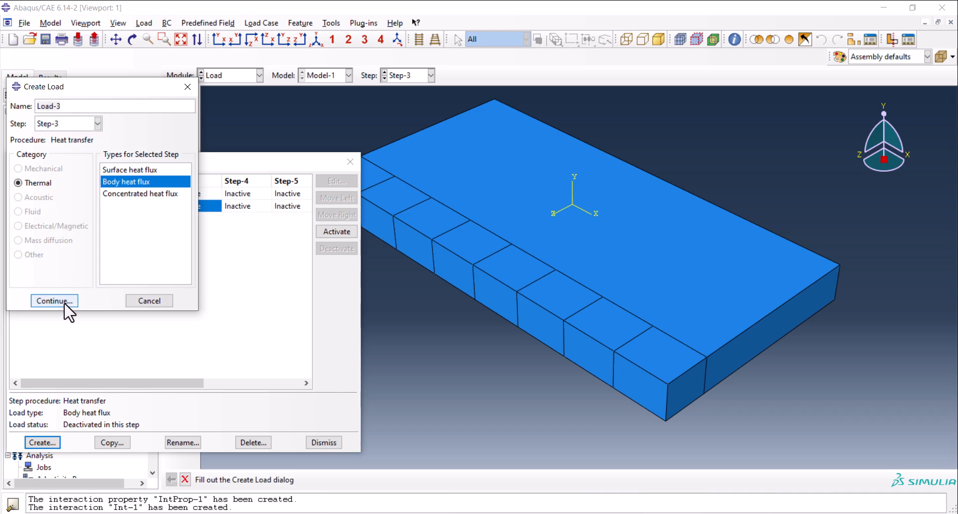
pyautogui.click(64, 302)
pyautogui.click(423, 228)
pyautogui.middleClick(412, 325)
pyautogui.click(74, 242)
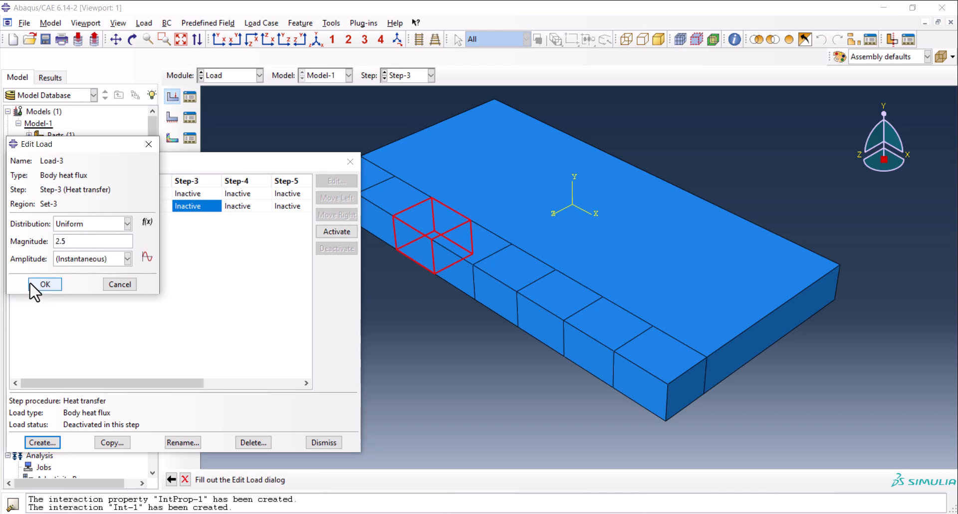
pyautogui.click(49, 286)
pyautogui.click(232, 221)
pyautogui.click(324, 248)
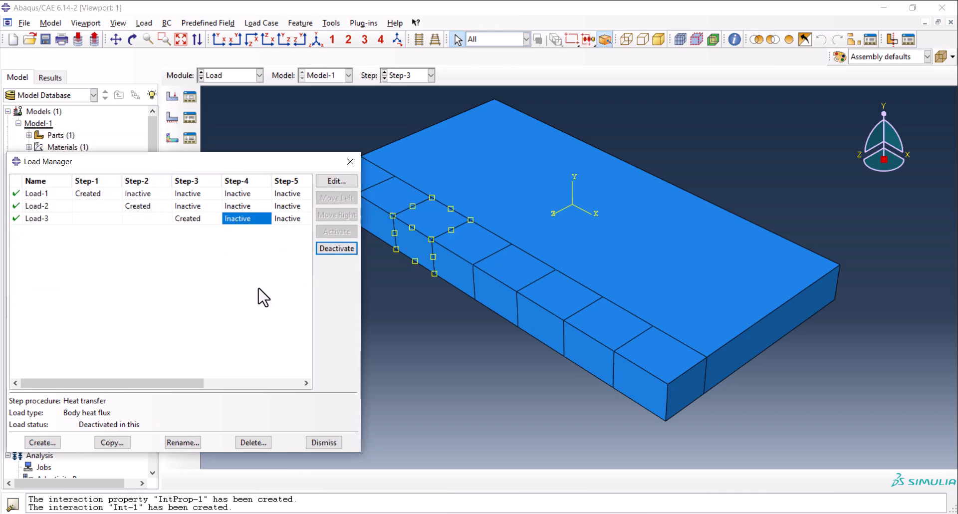
# Create the remaining body heat flux loads Load-4 to Load-8 in Step-4 to Step-8, and check all loads' step statuses in the Load Manager.
pyautogui.click(45, 442)
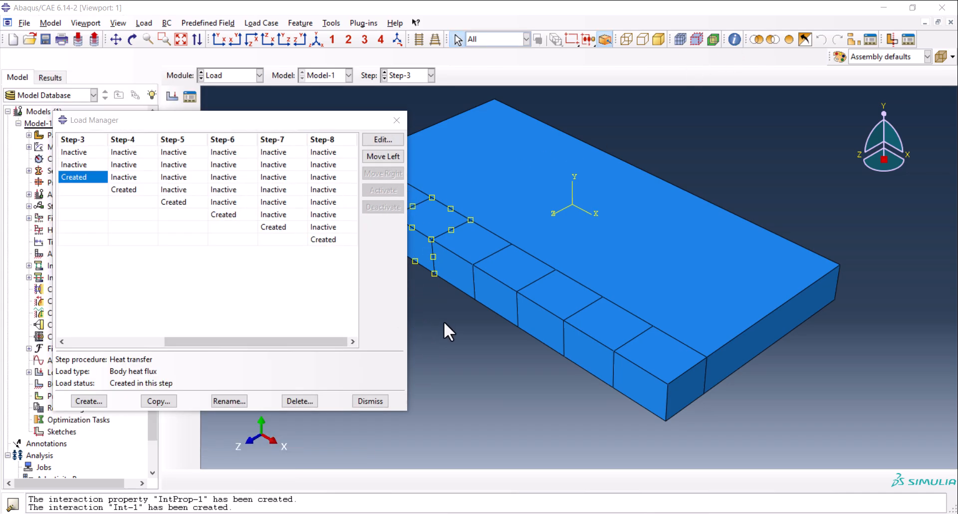
pyautogui.moveTo(405, 263); pyautogui.dragTo(747, 259)
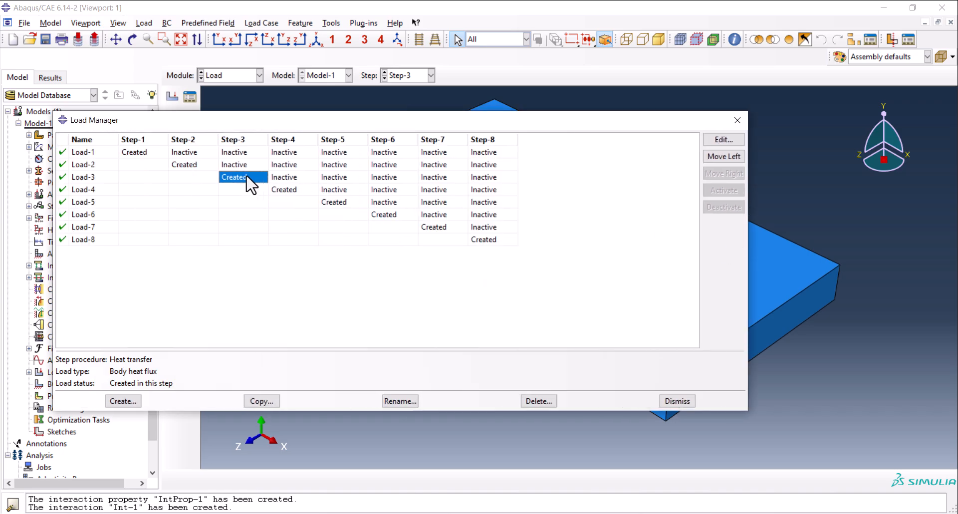
pyautogui.click(128, 152)
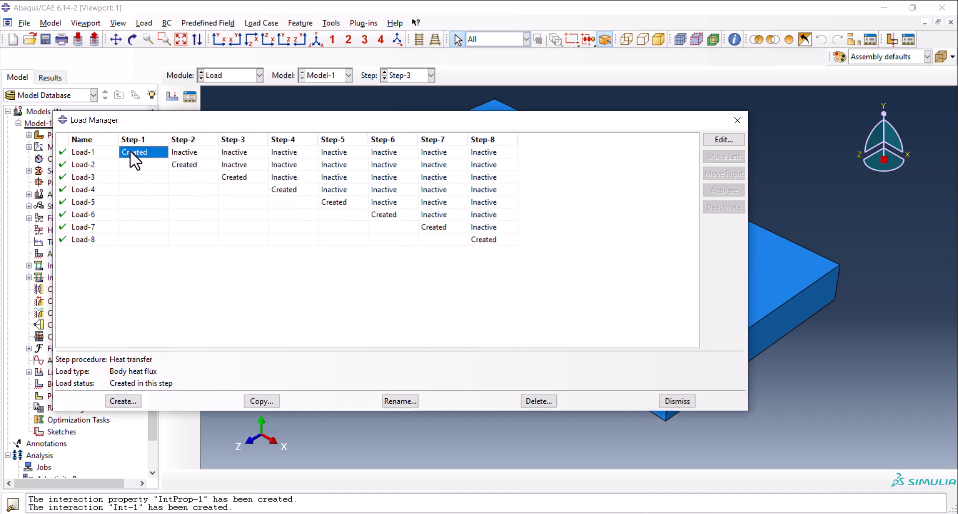
pyautogui.click(182, 154)
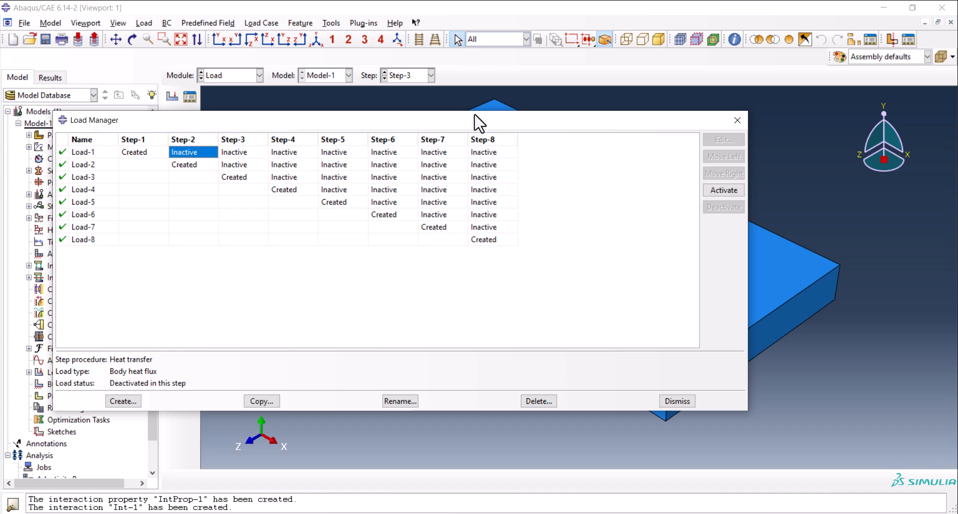
pyautogui.moveTo(468, 126); pyautogui.dragTo(557, 204)
pyautogui.moveTo(839, 312); pyautogui.dragTo(493, 295)
pyautogui.moveTo(411, 205); pyautogui.dragTo(301, 124)
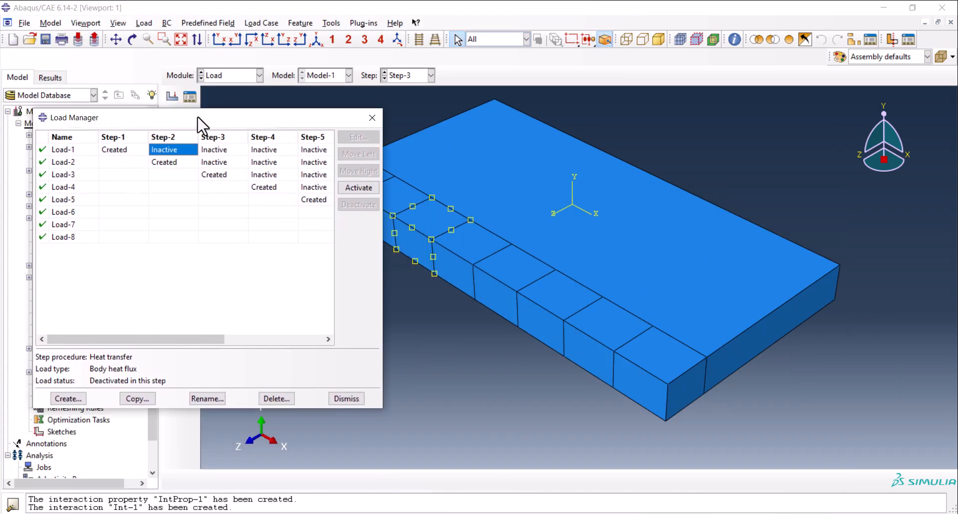
# Review the region and magnitude of each body heat flux load from Load-1 to Load-8 along the strip.
pyautogui.click(128, 150)
pyautogui.doubleClick(129, 150)
pyautogui.scroll(2, 793, 288)
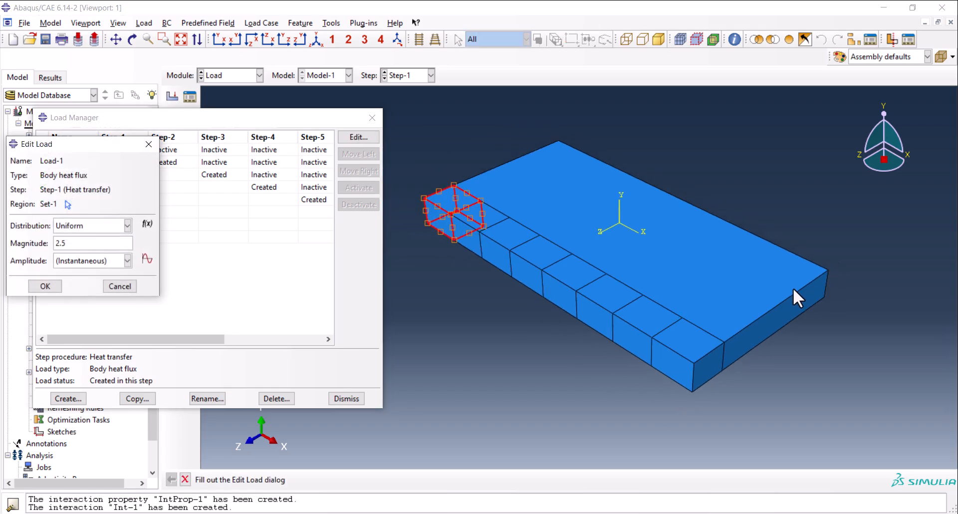
pyautogui.click(165, 162)
pyautogui.doubleClick(165, 163)
pyautogui.doubleClick(217, 176)
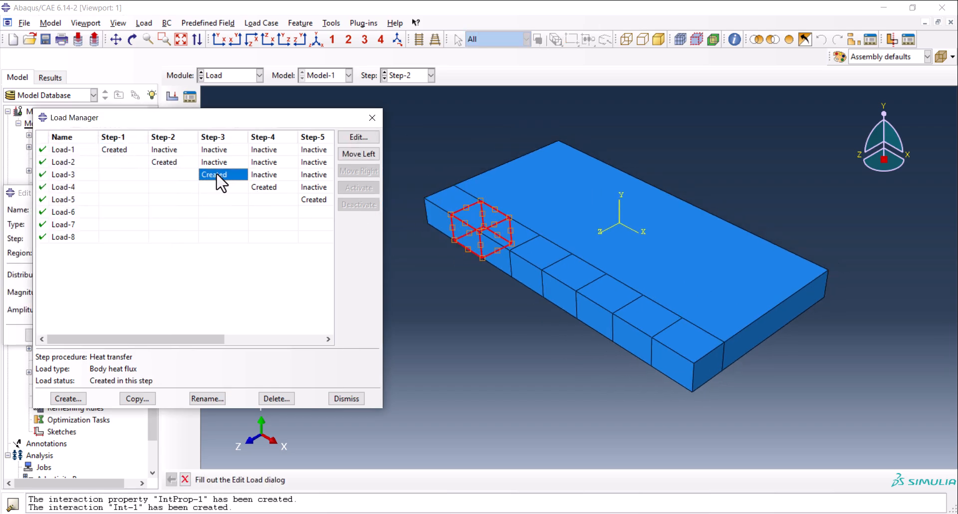
pyautogui.doubleClick(266, 188)
pyautogui.doubleClick(311, 200)
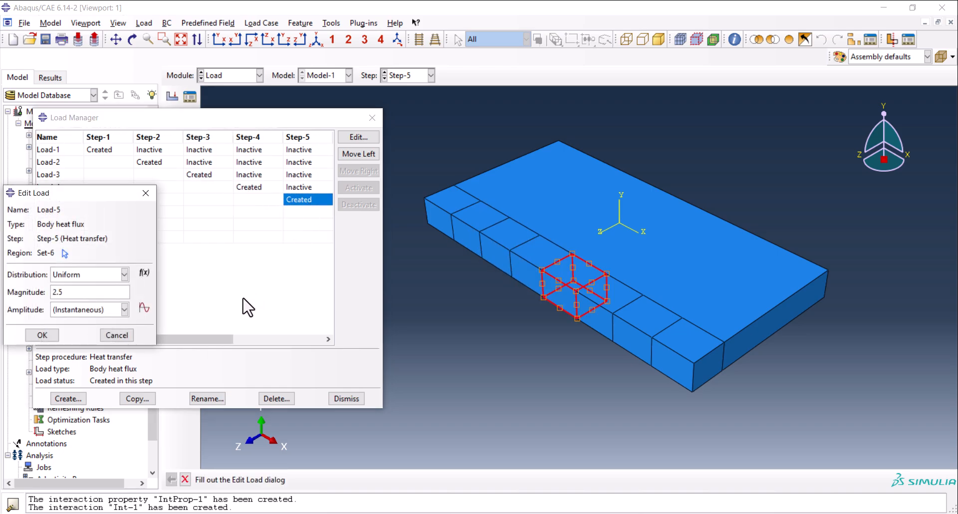
pyautogui.moveTo(215, 338); pyautogui.dragTo(303, 338)
pyautogui.doubleClick(250, 212)
pyautogui.doubleClick(255, 224)
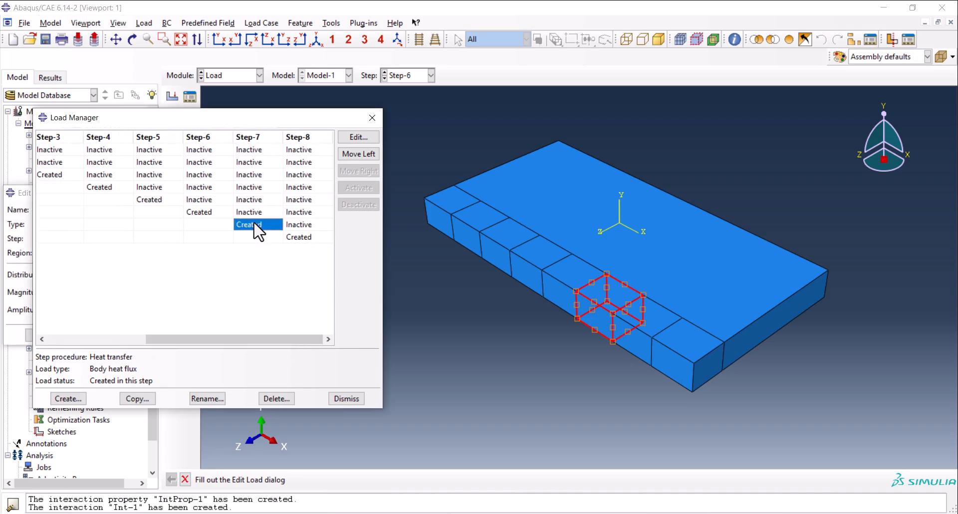
pyautogui.doubleClick(309, 238)
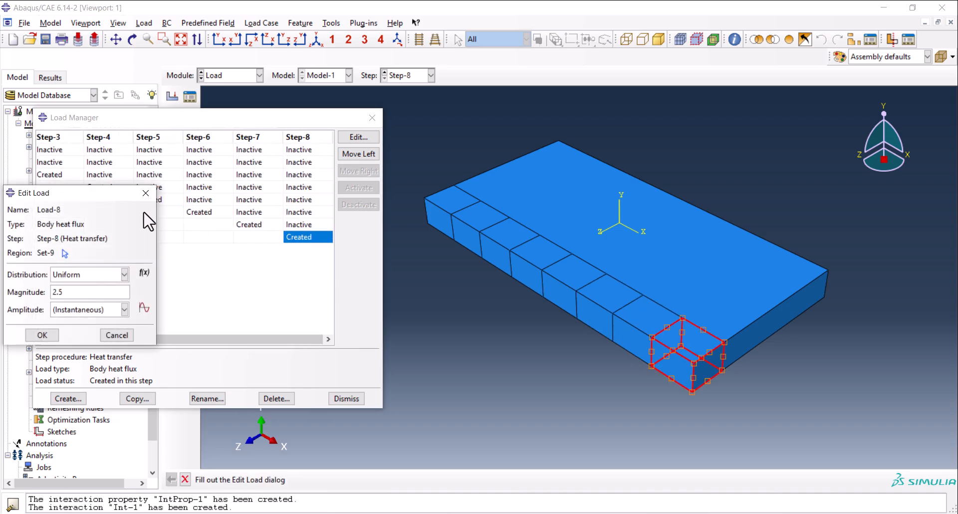
# Create a Temperature predefined field in the Initial step over the whole plate with magnitude 30.
pyautogui.click(146, 193)
pyautogui.click(345, 399)
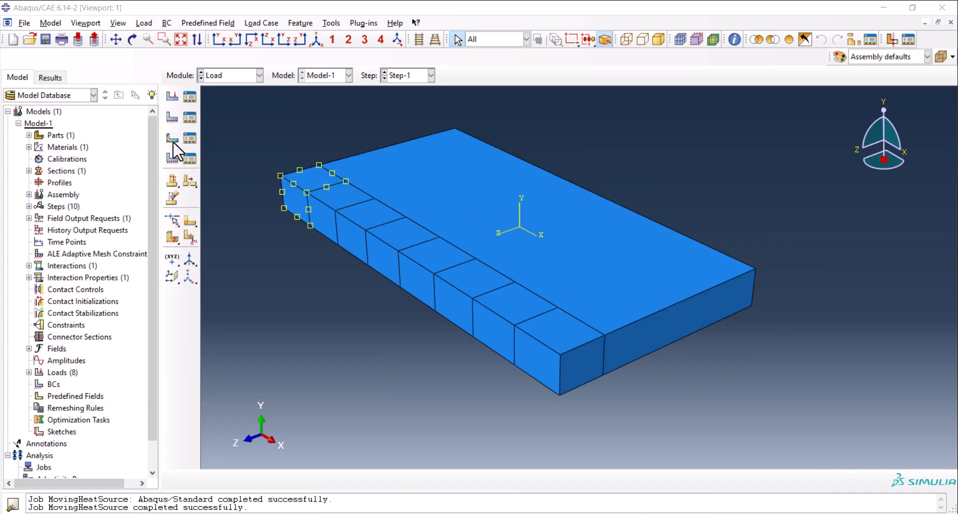
pyautogui.click(172, 139)
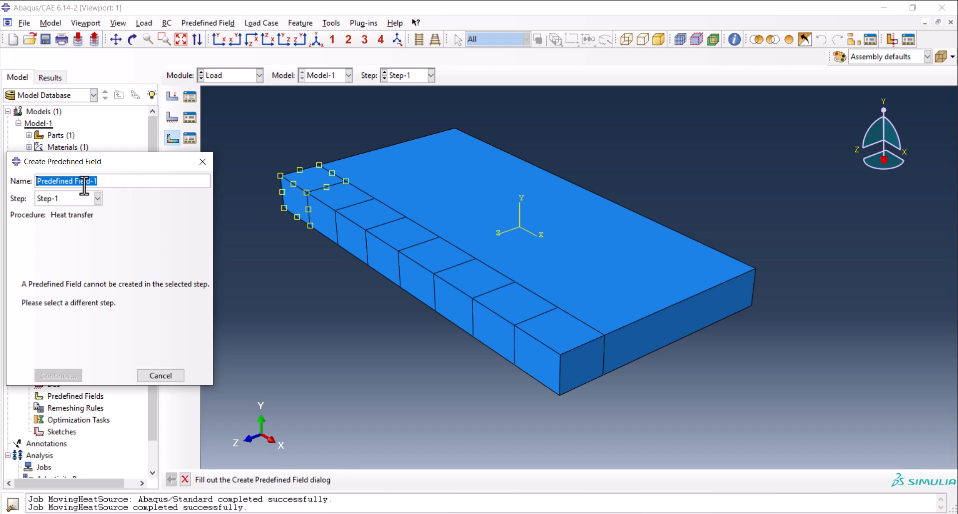
pyautogui.click(72, 199)
pyautogui.click(70, 208)
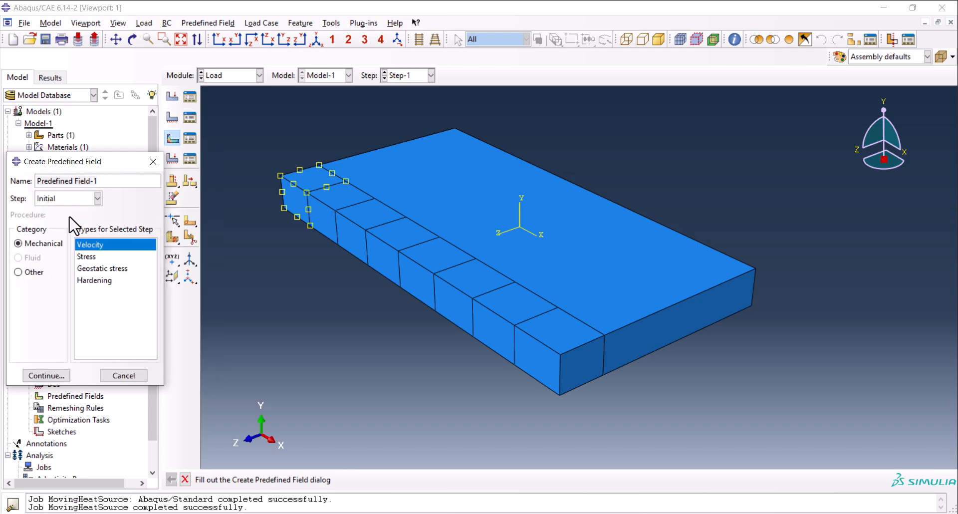
pyautogui.click(33, 272)
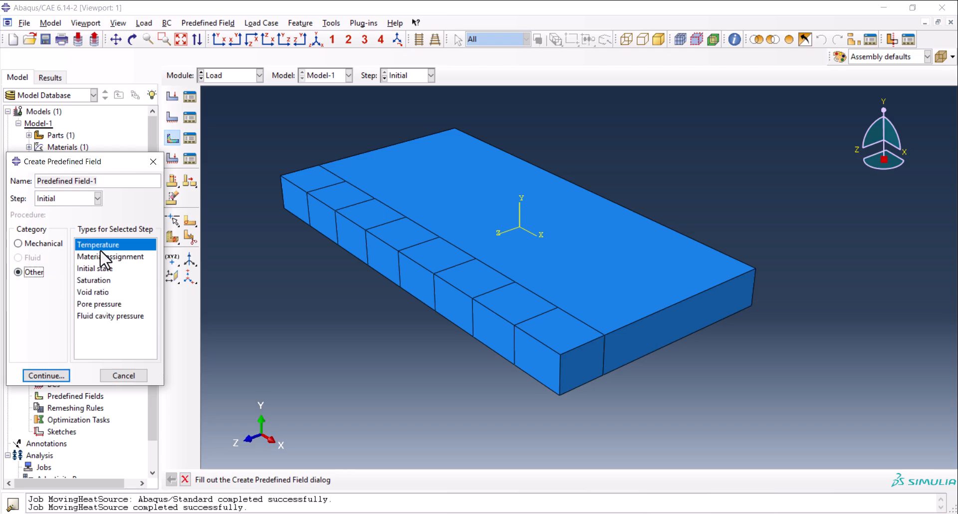
pyautogui.click(54, 375)
pyautogui.moveTo(259, 150); pyautogui.dragTo(736, 433)
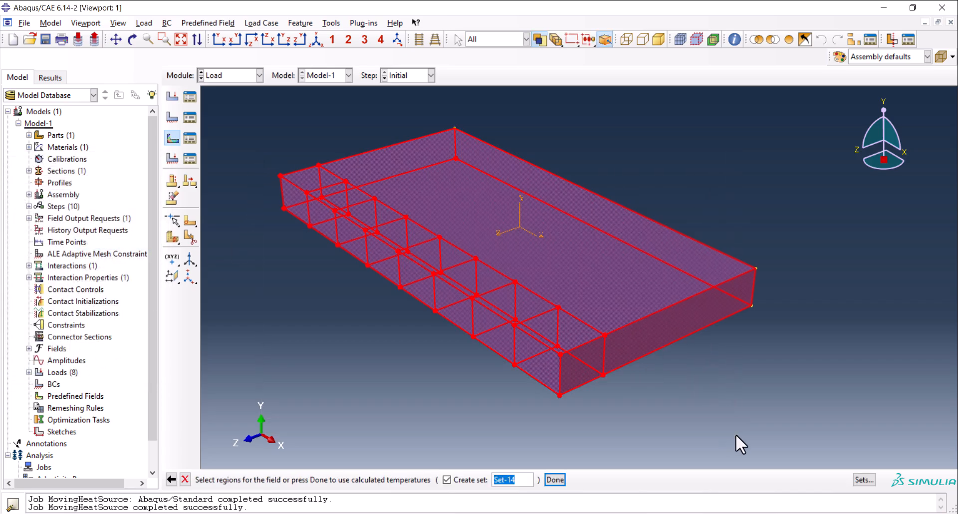
pyautogui.middleClick(740, 375)
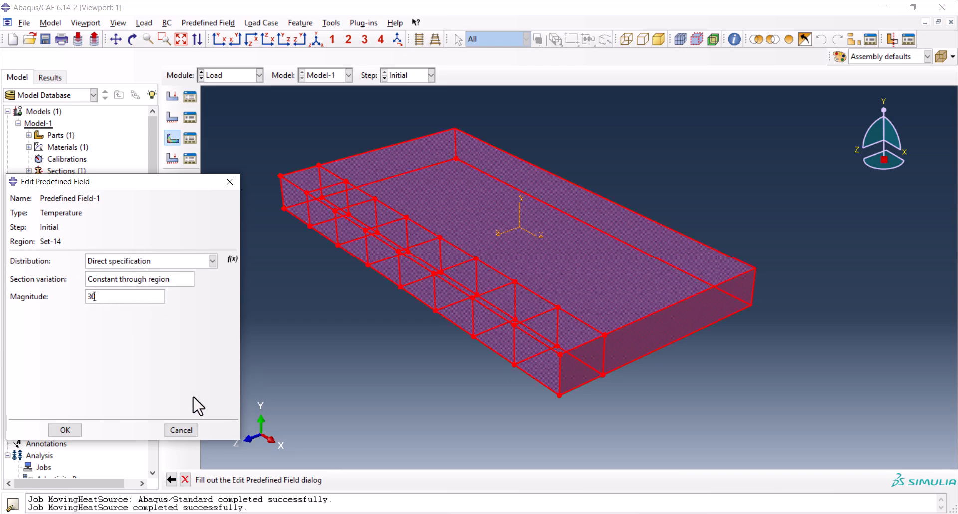
pyautogui.click(62, 428)
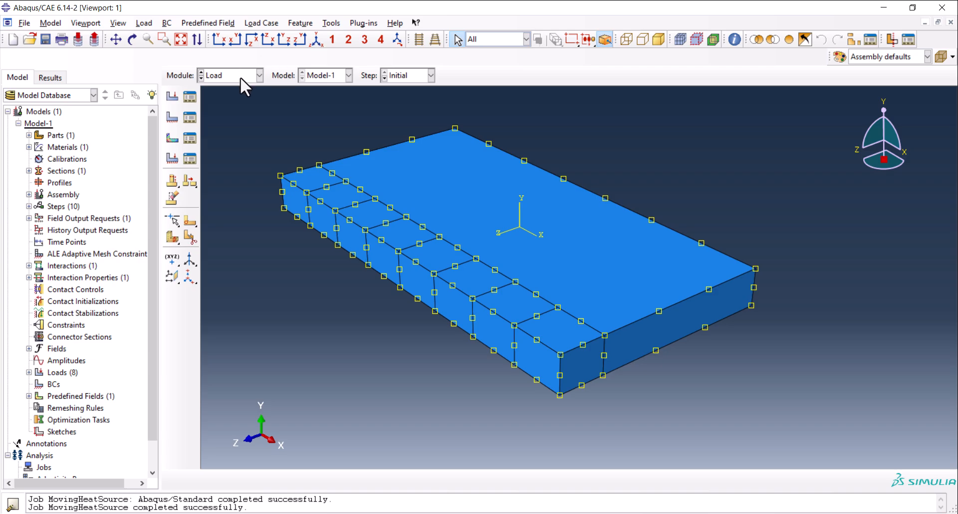
# Create a transient heat transfer step named cooling after Step-8 with a time period of 5000.
pyautogui.click(241, 76)
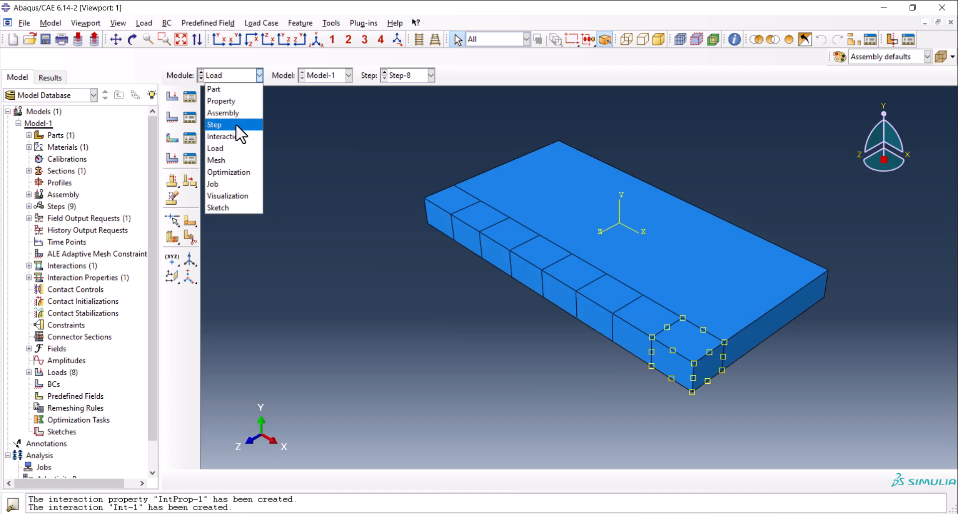
pyautogui.click(222, 122)
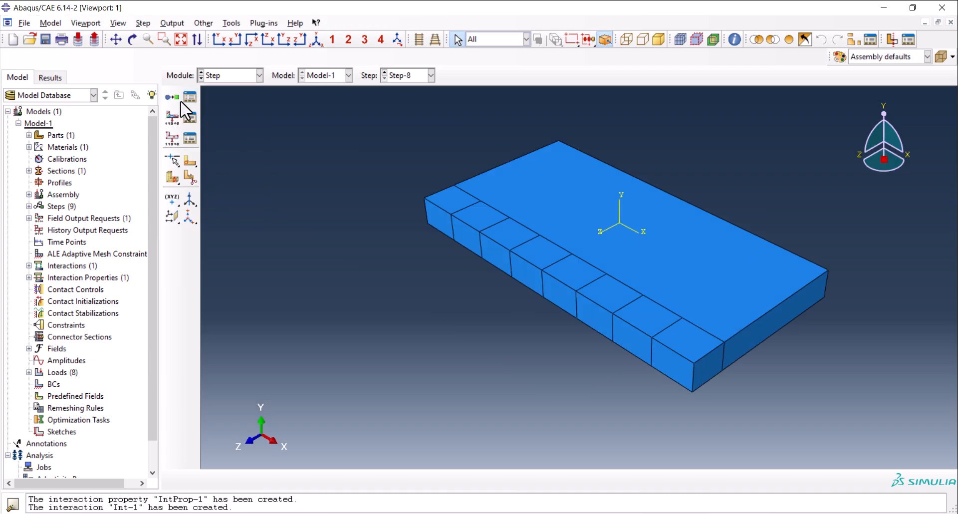
pyautogui.click(189, 98)
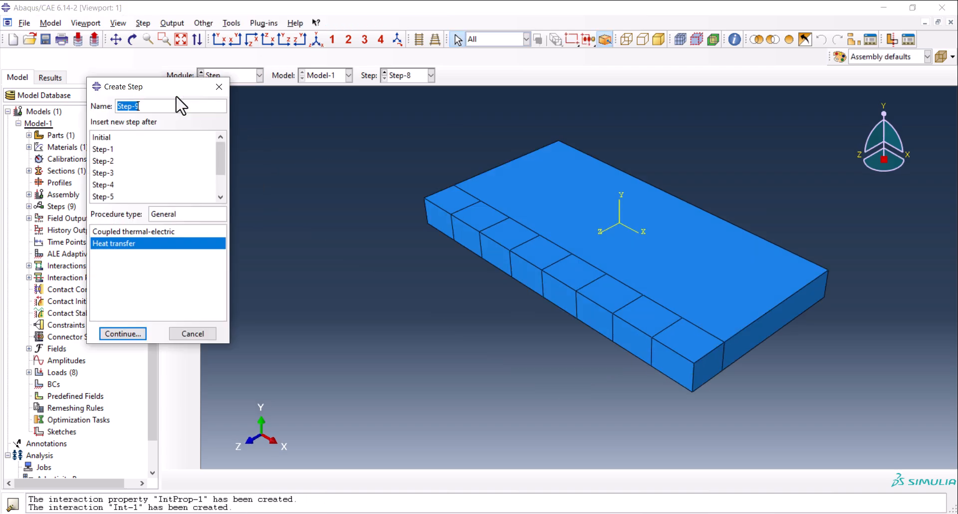
pyautogui.write('c')
pyautogui.scroll(-1, 147, 170)
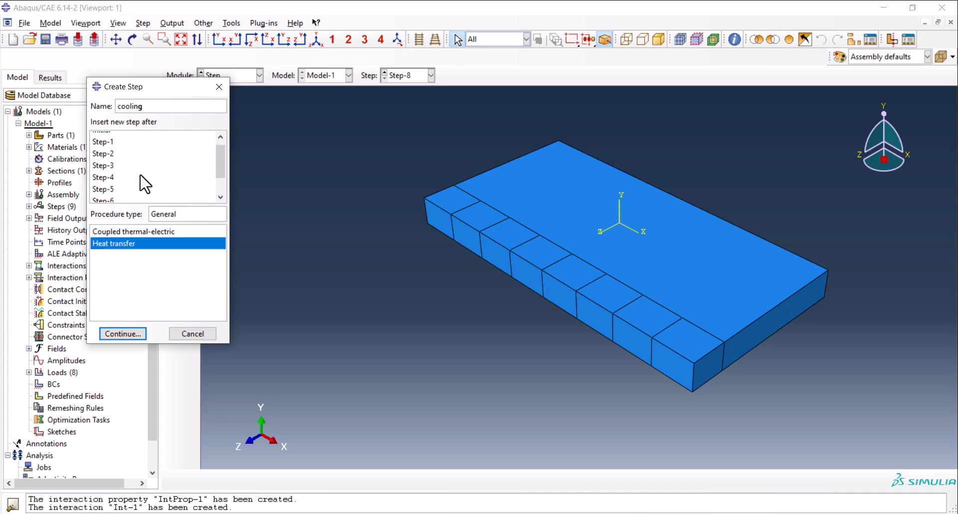
pyautogui.click(136, 195)
pyautogui.click(125, 334)
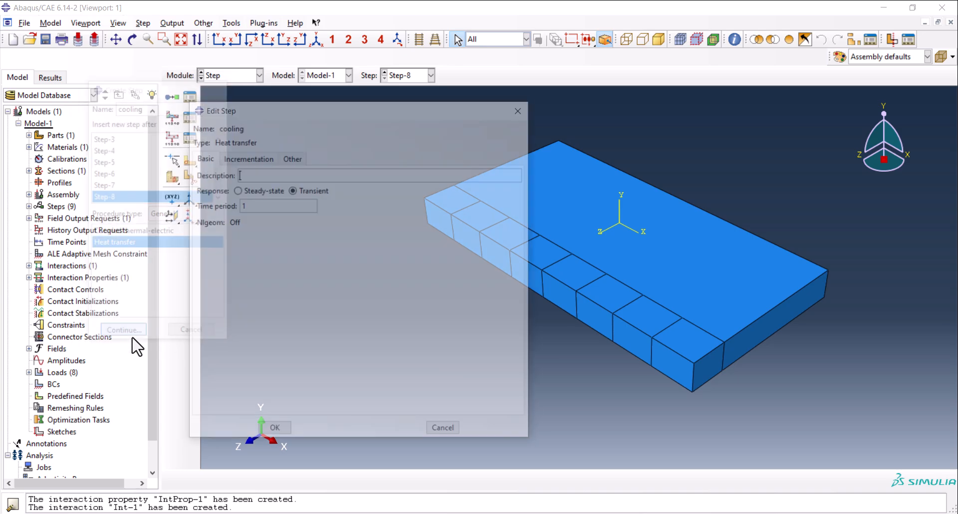
pyautogui.doubleClick(281, 208)
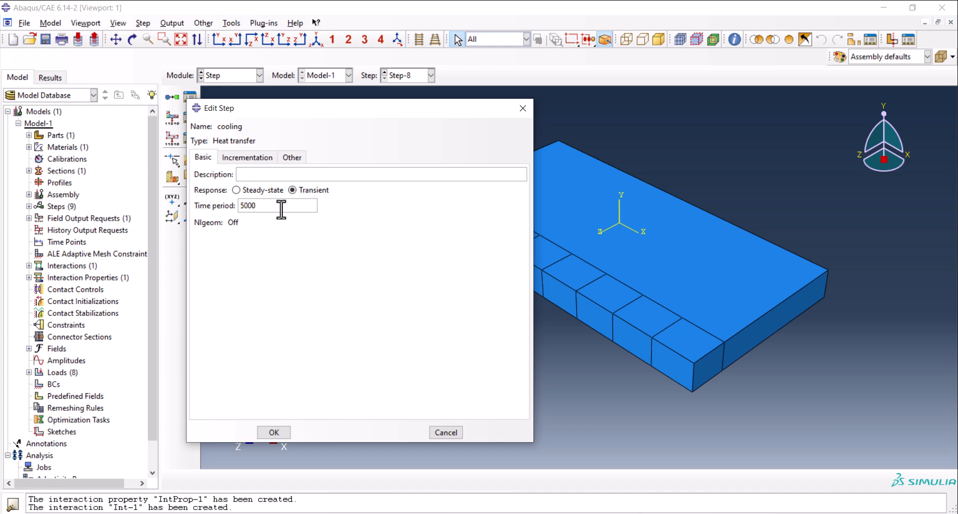
# Set the cooling step's increment sizes to initial 1e-5, minimum 1e-30 and maximum 500, with a maximum allowable temperature change of 300 per increment.
pyautogui.click(259, 157)
pyautogui.doubleClick(263, 218)
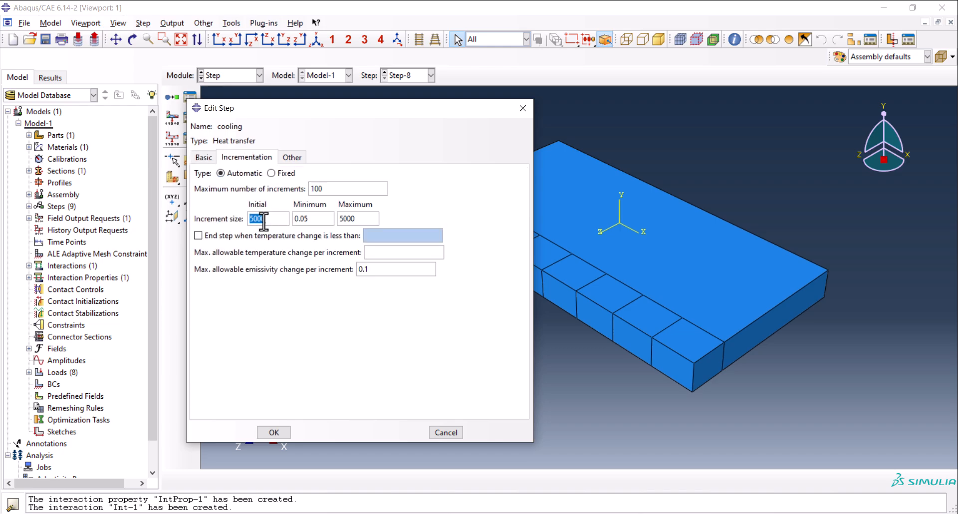
pyautogui.doubleClick(305, 218)
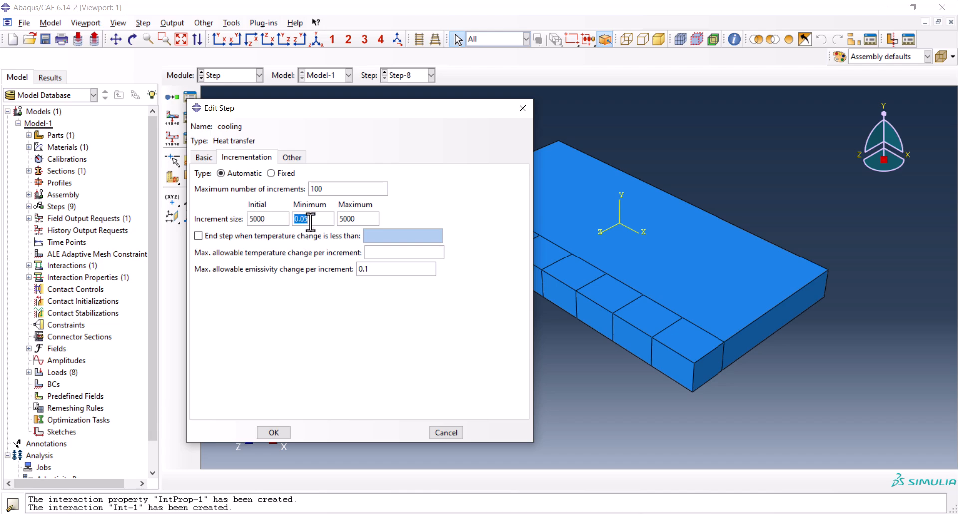
pyautogui.write('1e-30')
pyautogui.doubleClick(279, 220)
pyautogui.write('1e-5')
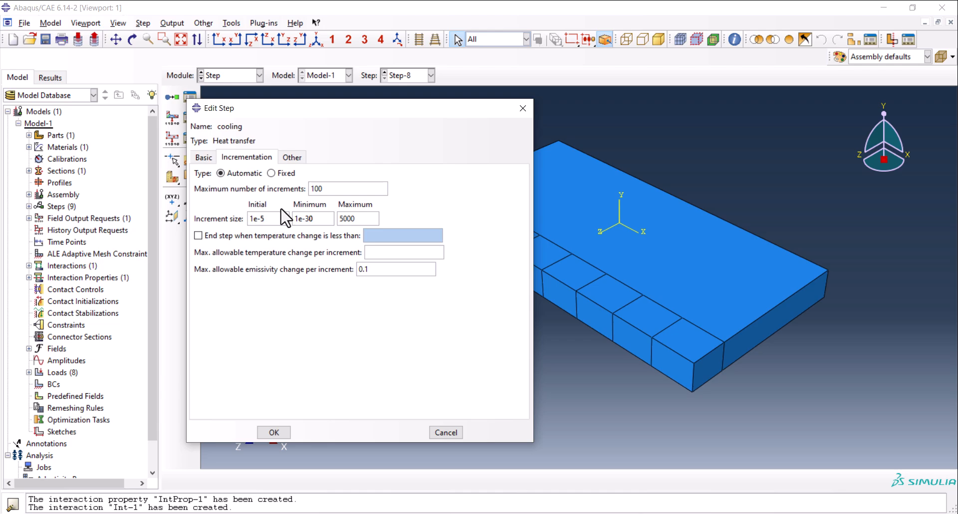
pyautogui.doubleClick(359, 219)
pyautogui.write('500')
pyautogui.click(391, 253)
pyautogui.write('300')
pyautogui.click(270, 433)
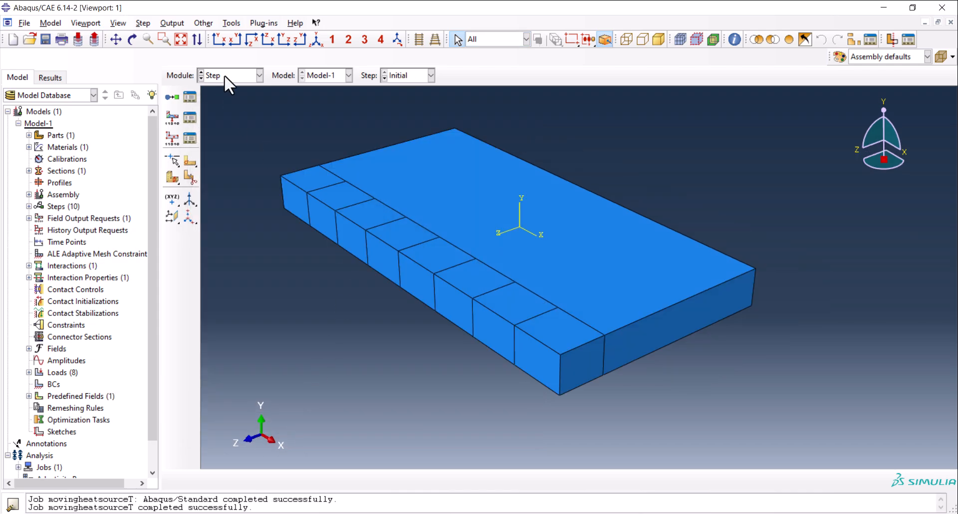
# Deactivate Load-8 in the cooling step and check all loads' step statuses in the Load Manager.
pyautogui.click(224, 75)
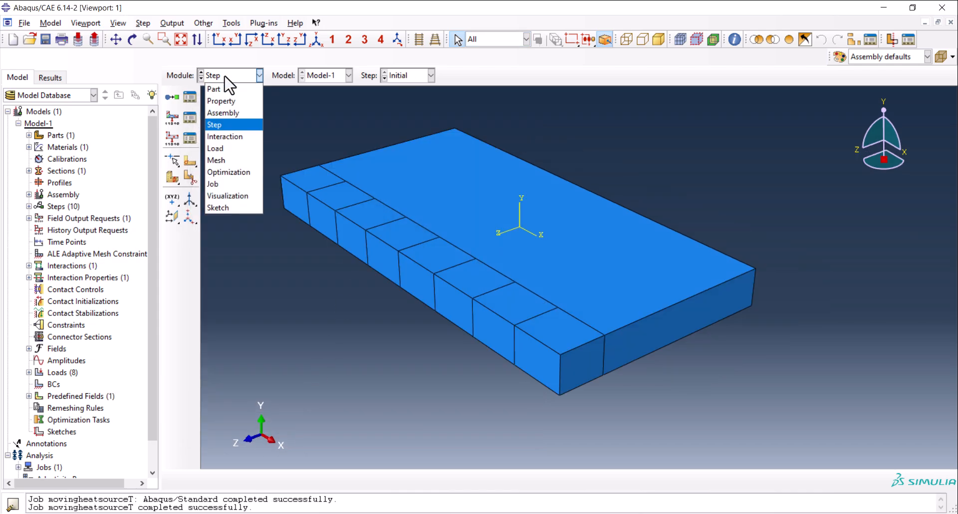
pyautogui.click(232, 144)
pyautogui.click(190, 96)
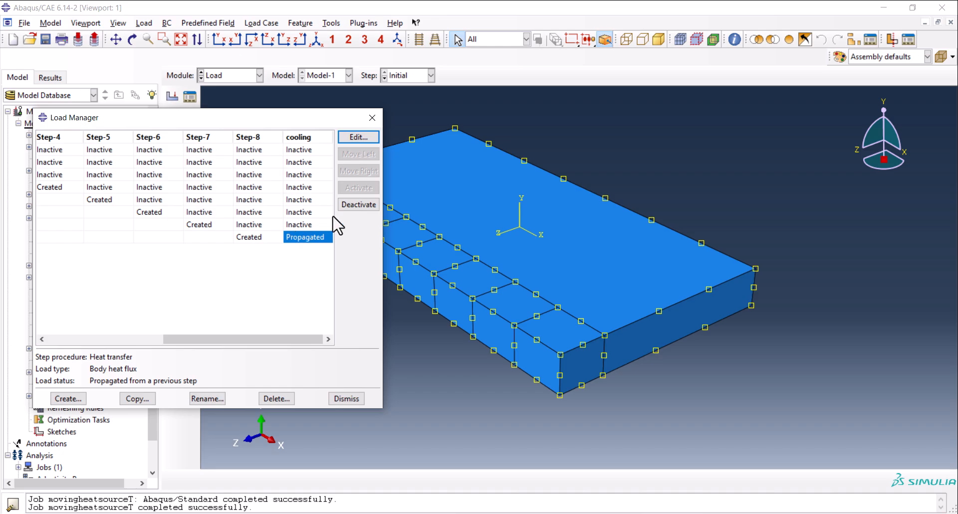
pyautogui.click(360, 206)
pyautogui.moveTo(253, 339); pyautogui.dragTo(86, 335)
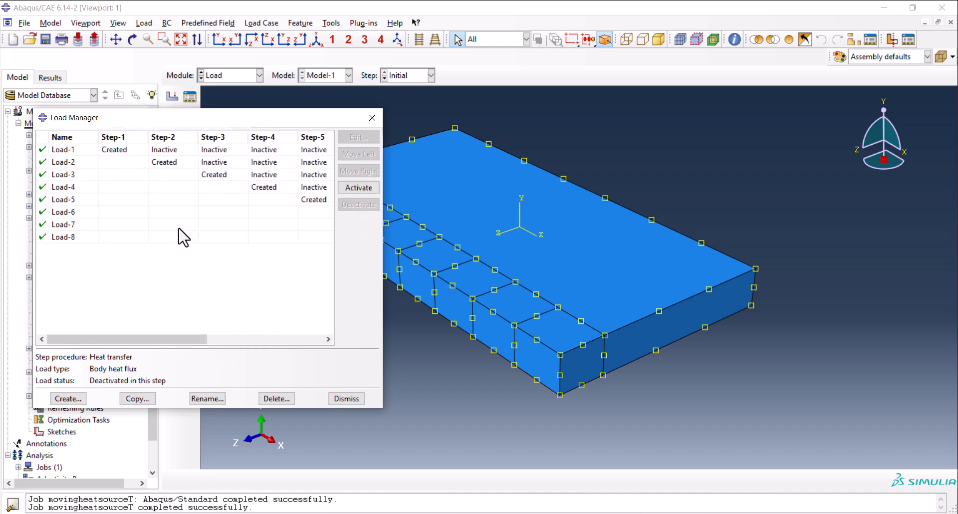
pyautogui.moveTo(190, 340); pyautogui.dragTo(306, 331)
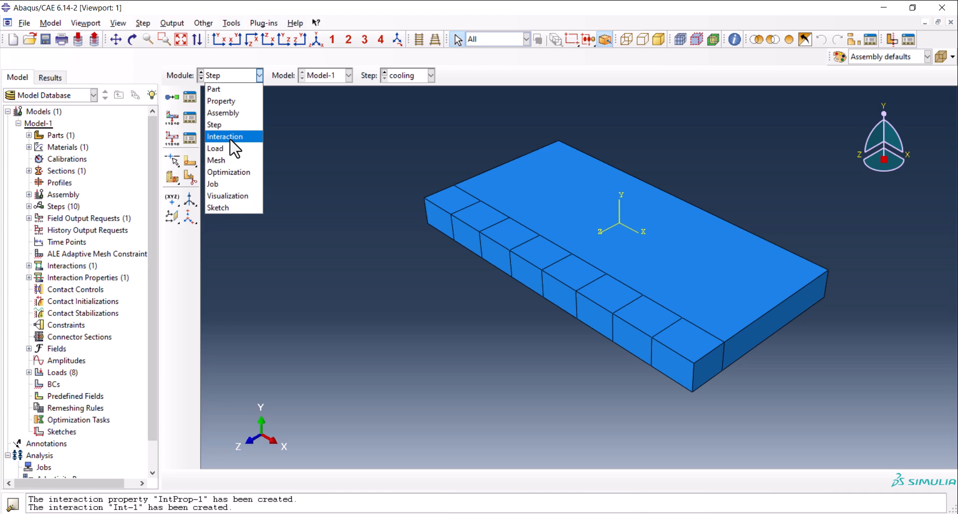
# In the Mesh module, assign local seeds by number with 4 elements per edge to all eight strip block cells.
pyautogui.click(231, 160)
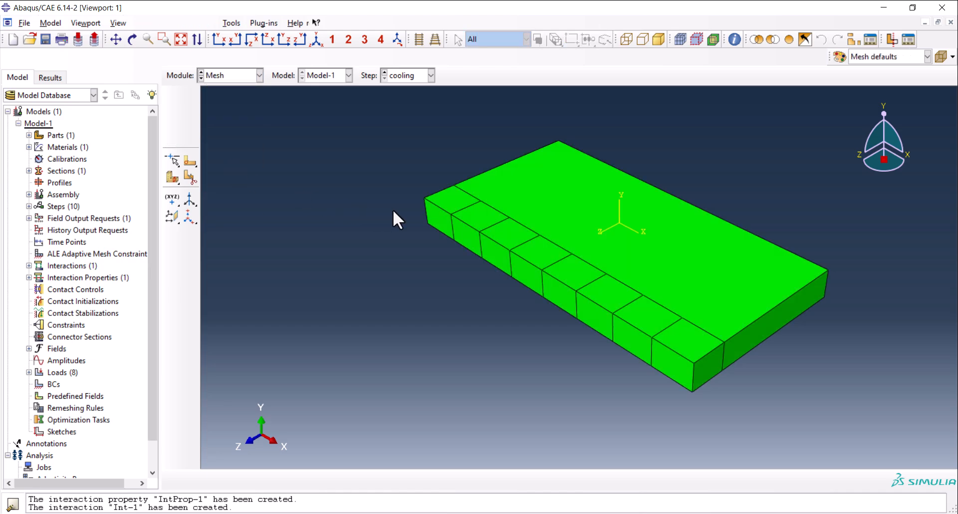
pyautogui.scroll(-1, 339, 362)
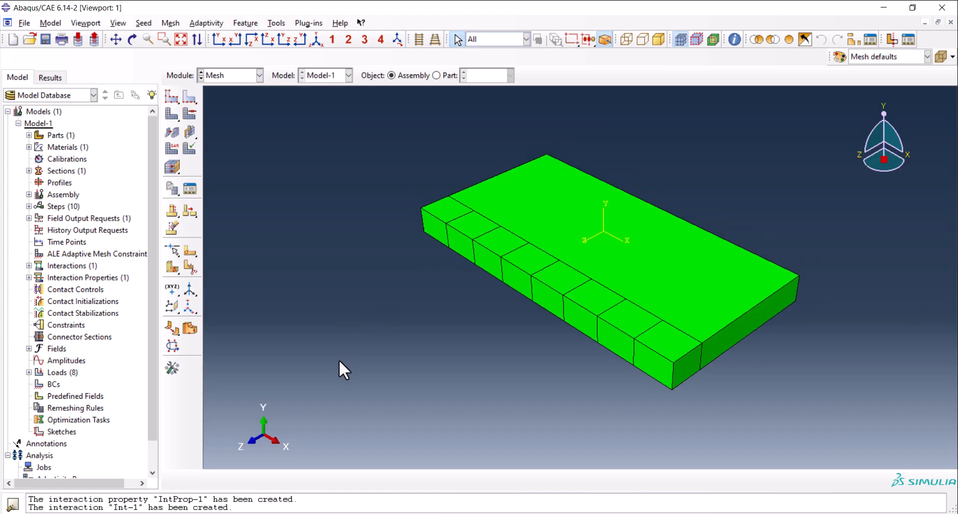
pyautogui.scroll(2, 487, 145)
pyautogui.scroll(-1, 444, 194)
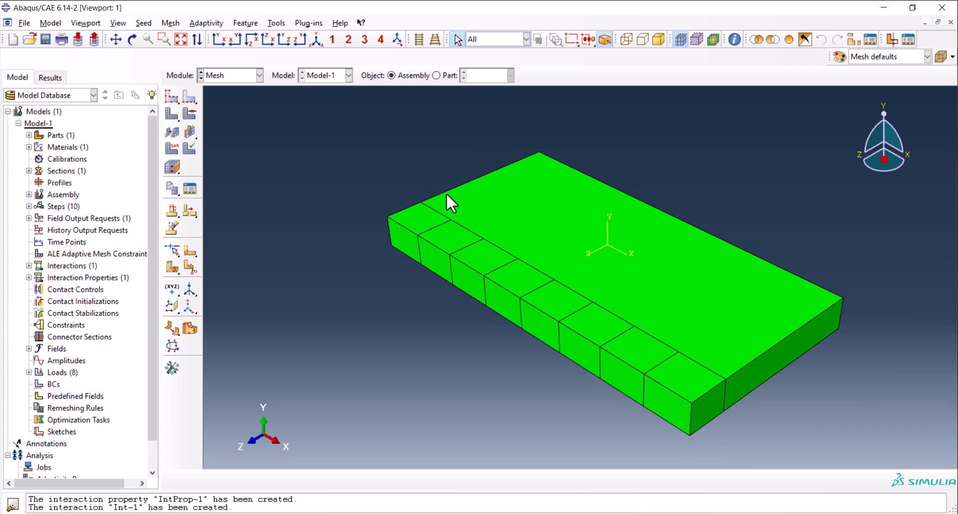
pyautogui.click(479, 39)
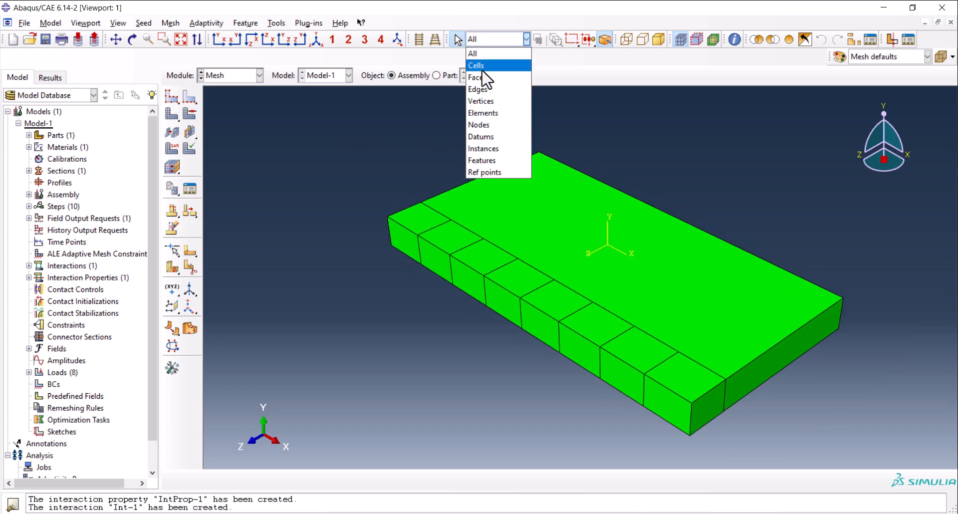
pyautogui.click(480, 65)
pyautogui.keyDown('shift'); pyautogui.click(438, 247); pyautogui.keyUp('shift')
pyautogui.keyDown('shift'); pyautogui.click(486, 280); pyautogui.keyUp('shift')
pyautogui.keyDown('shift'); pyautogui.click(523, 299); pyautogui.keyUp('shift')
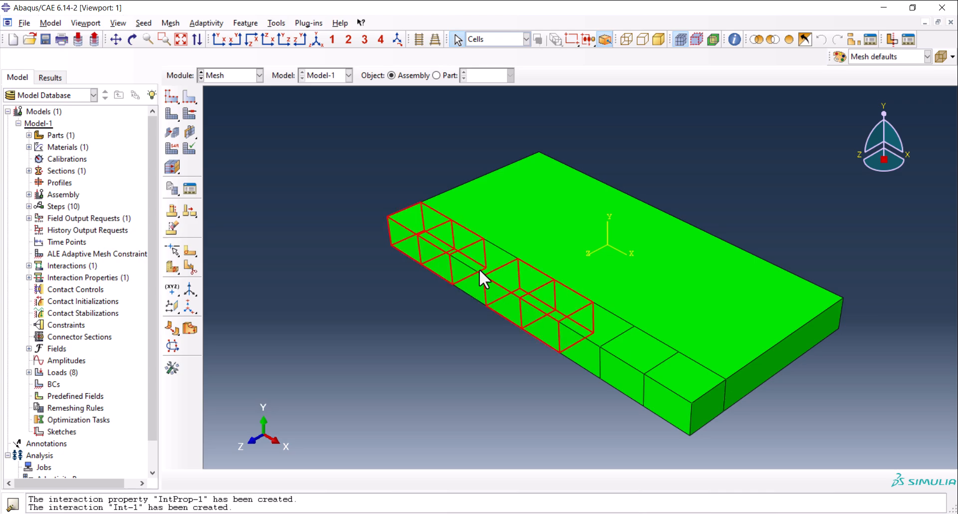
pyautogui.keyDown('shift'); pyautogui.click(478, 268); pyautogui.keyUp('shift')
pyautogui.keyDown('shift'); pyautogui.click(624, 357); pyautogui.keyUp('shift')
pyautogui.keyDown('shift'); pyautogui.click(664, 382); pyautogui.keyUp('shift')
pyautogui.keyDown('shift'); pyautogui.click(692, 399); pyautogui.keyUp('shift')
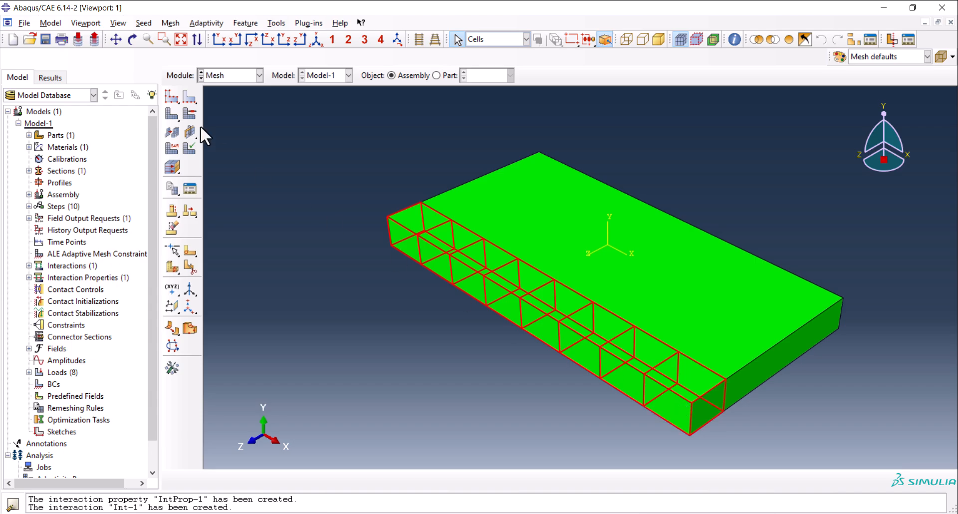
pyautogui.click(187, 95)
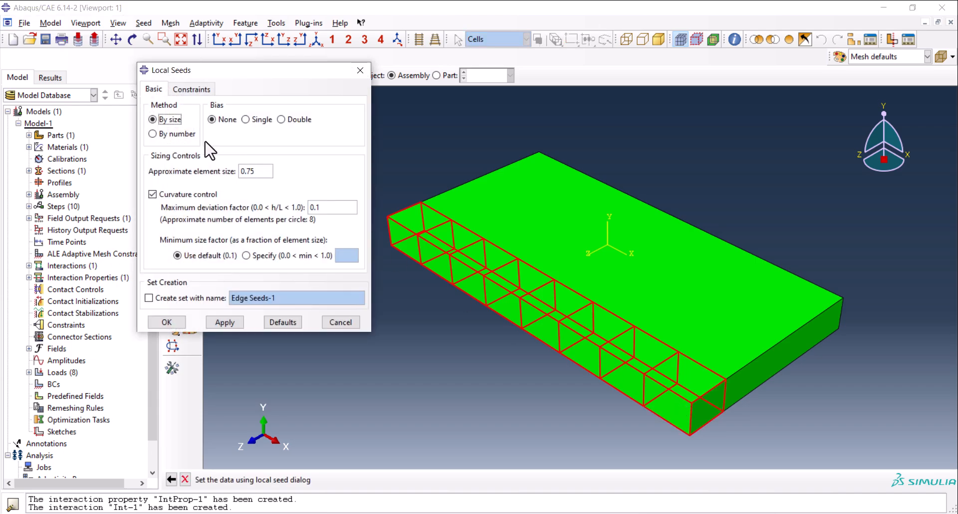
pyautogui.click(173, 133)
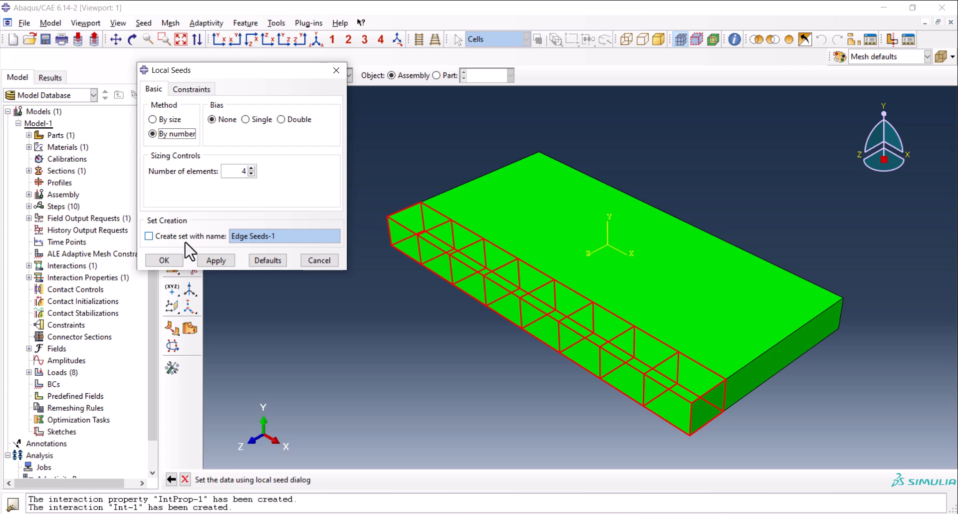
pyautogui.click(213, 259)
pyautogui.click(164, 261)
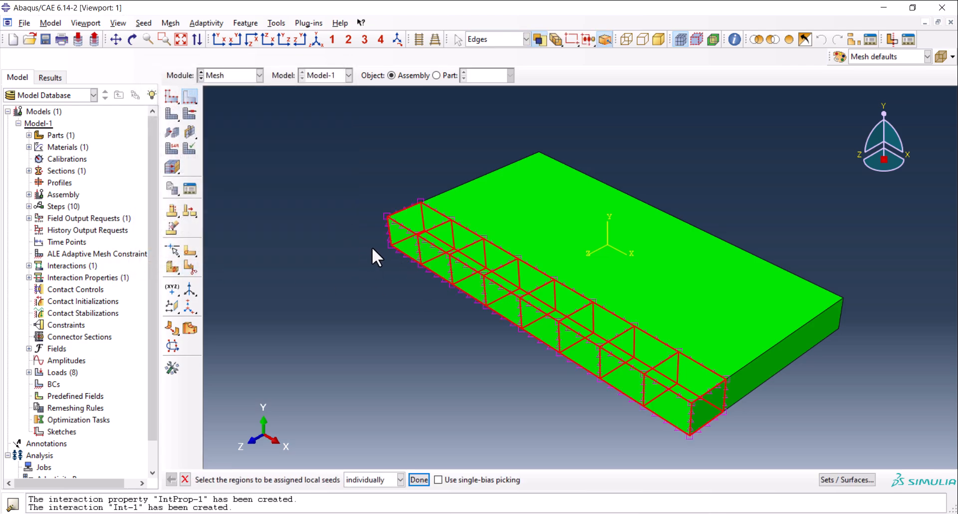
# Mesh the whole part instance and inspect the elements through its thickness and across its top.
pyautogui.click(170, 114)
pyautogui.click(304, 480)
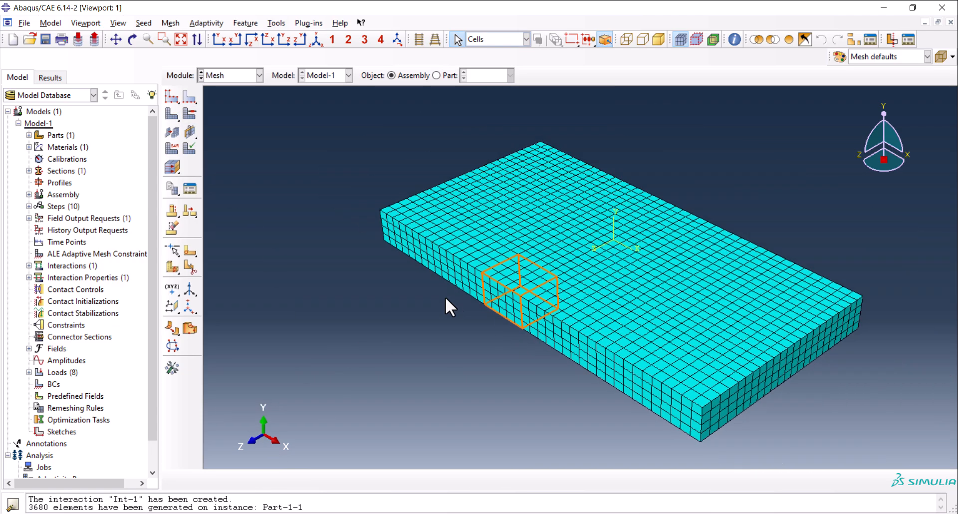
pyautogui.scroll(2, 456, 288)
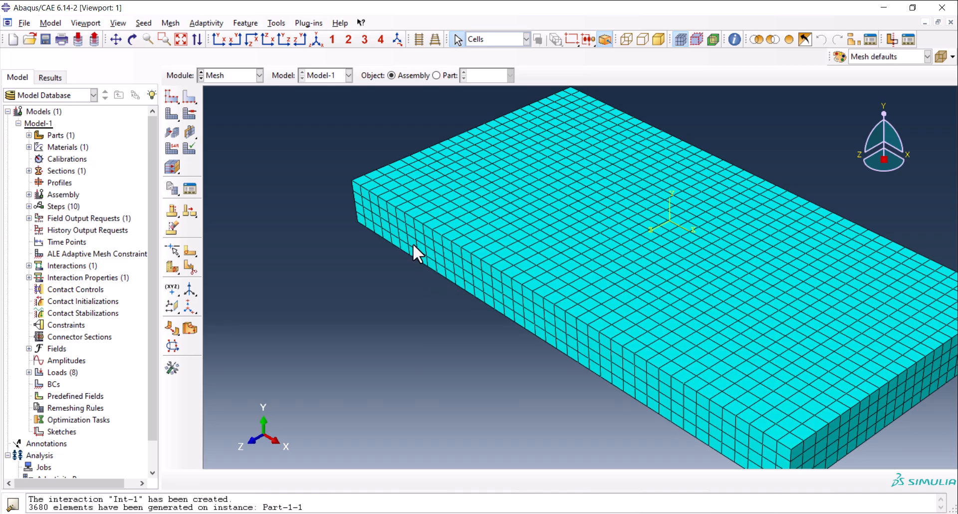
pyautogui.keyDown('ctrl'); pyautogui.keyDown('alt'); pyautogui.moveTo(429, 283); pyautogui.dragTo(439, 316); pyautogui.keyUp('alt'); pyautogui.keyUp('ctrl')
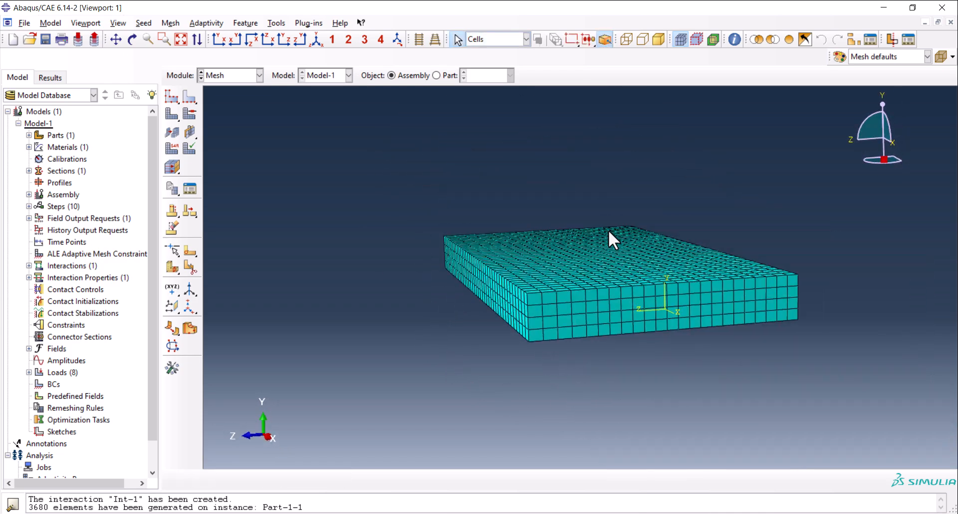
pyautogui.keyDown('ctrl'); pyautogui.keyDown('alt'); pyautogui.moveTo(610, 238); pyautogui.dragTo(616, 274); pyautogui.keyUp('alt'); pyautogui.keyUp('ctrl')
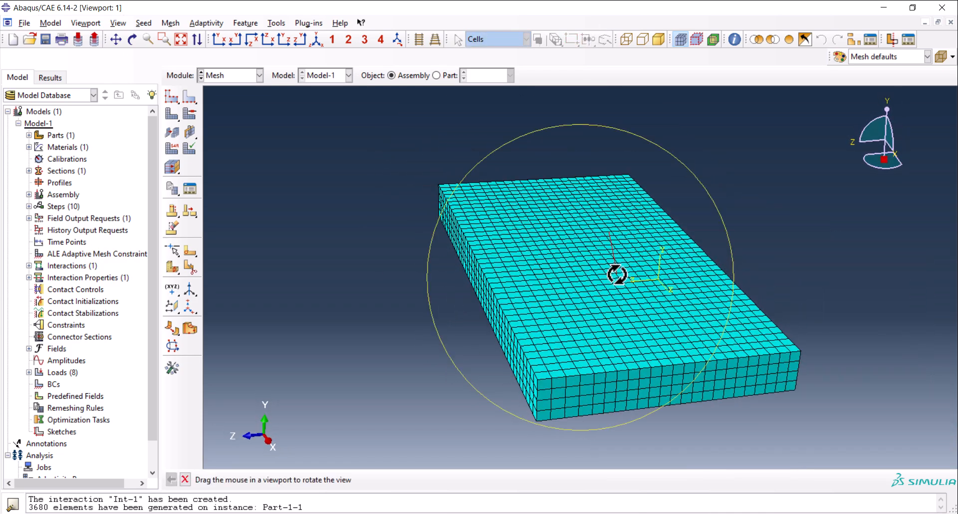
# Delete the generated mesh from the part instance.
pyautogui.click(189, 97)
pyautogui.moveTo(565, 164); pyautogui.dragTo(576, 238)
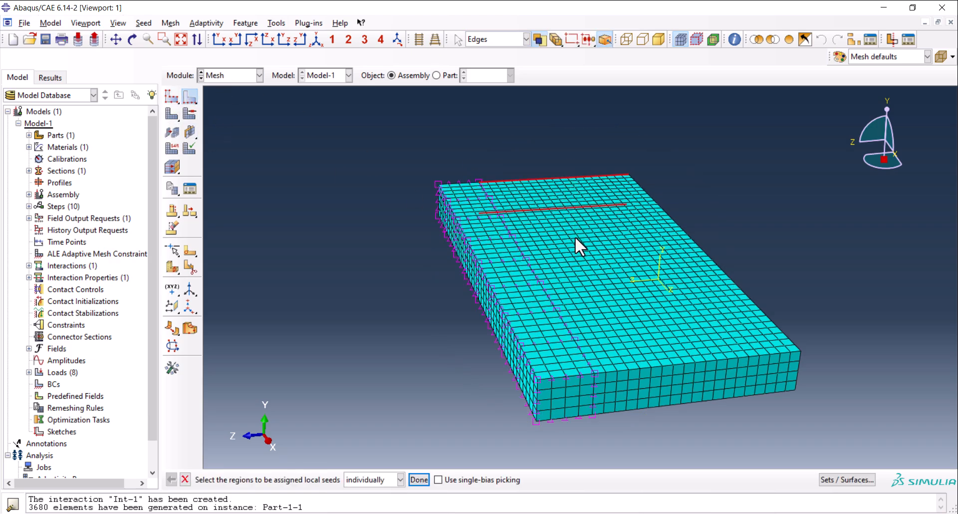
pyautogui.moveTo(178, 109); pyautogui.dragTo(214, 112)
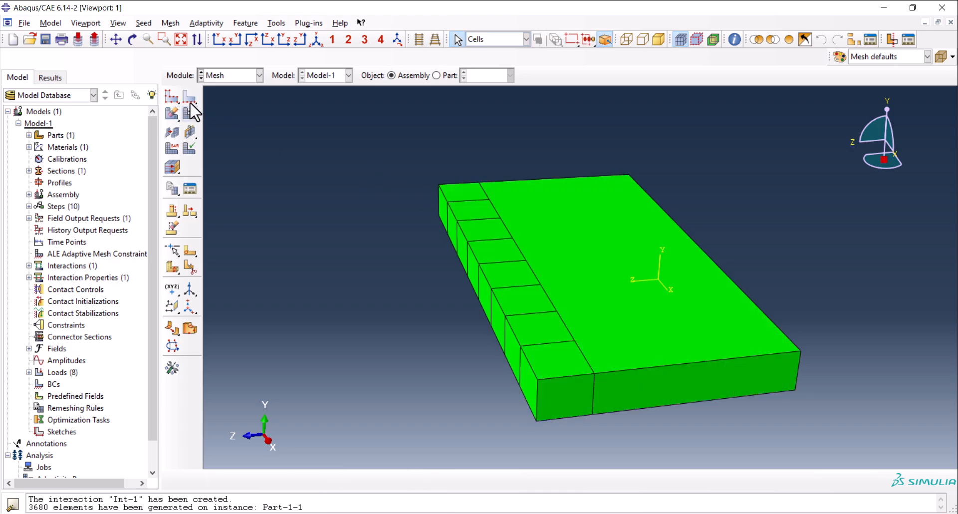
# Assign single-bias local seeds by number to the large block's four long Z-direction edges, with 8 elements and bias ratio 5.
pyautogui.click(191, 96)
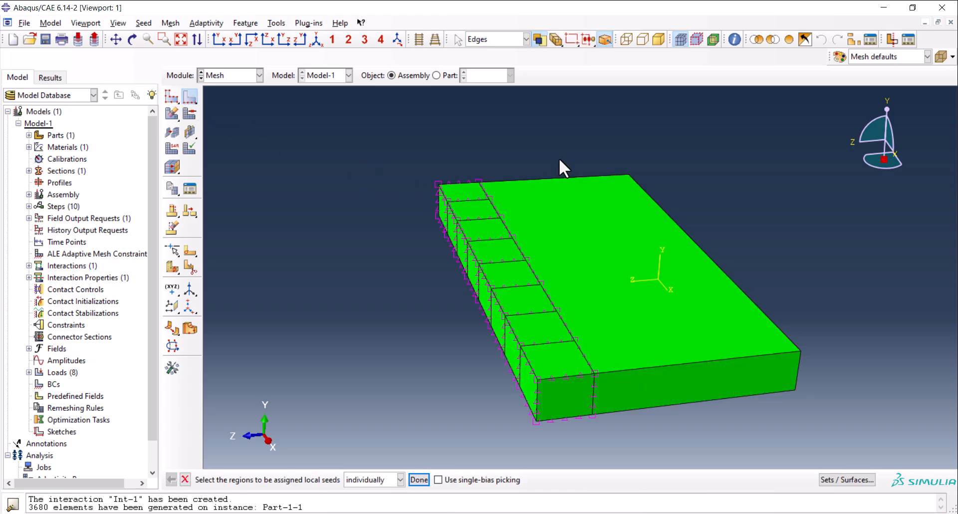
pyautogui.moveTo(575, 231); pyautogui.dragTo(576, 232)
pyautogui.keyDown('shift'); pyautogui.moveTo(678, 448); pyautogui.dragTo(664, 371); pyautogui.keyUp('shift')
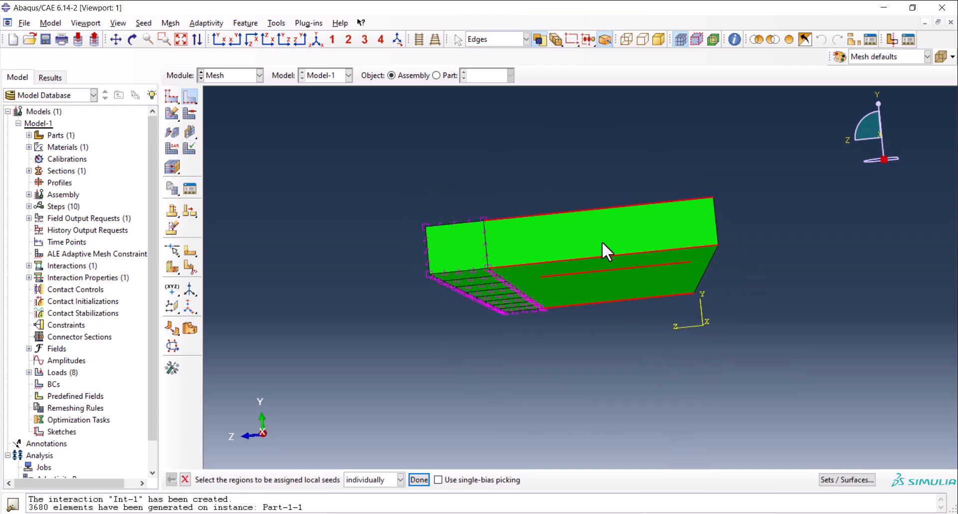
pyautogui.moveTo(626, 286)
pyautogui.keyDown('ctrl'); pyautogui.keyDown('alt'); pyautogui.mouseDown()
pyautogui.moveTo(615, 286)
pyautogui.moveTo(600, 209)
pyautogui.moveTo(644, 279)
pyautogui.mouseUp(); pyautogui.keyUp('alt'); pyautogui.keyUp('ctrl')
pyautogui.middleClick(333, 201)
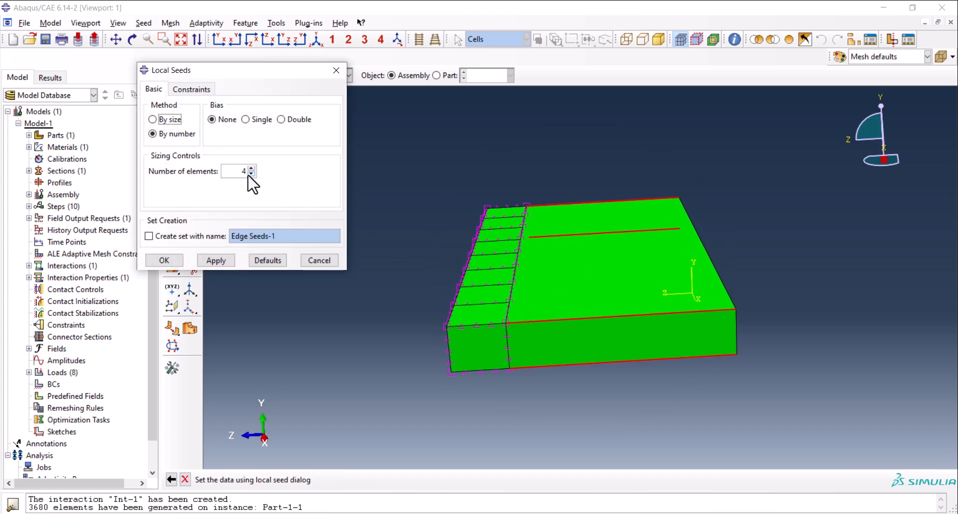
pyautogui.click(249, 120)
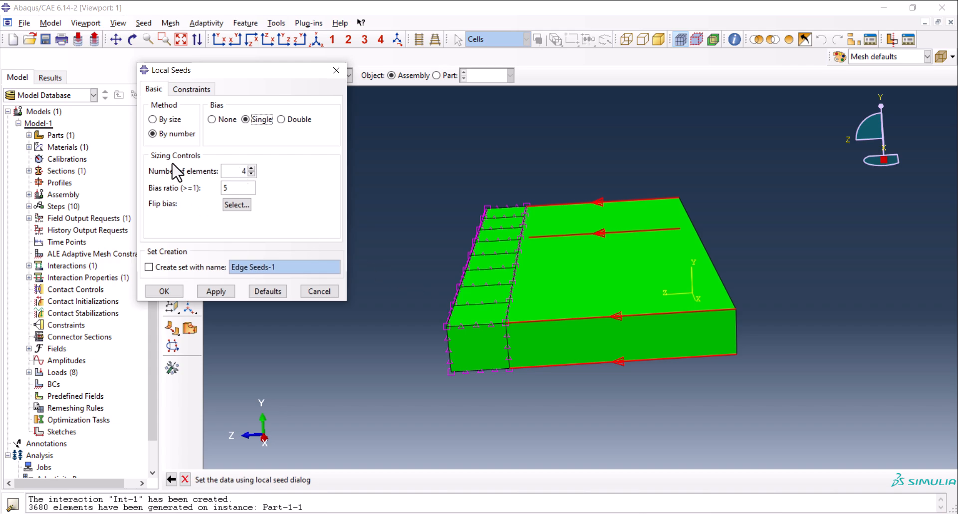
pyautogui.doubleClick(240, 170)
pyautogui.click(173, 290)
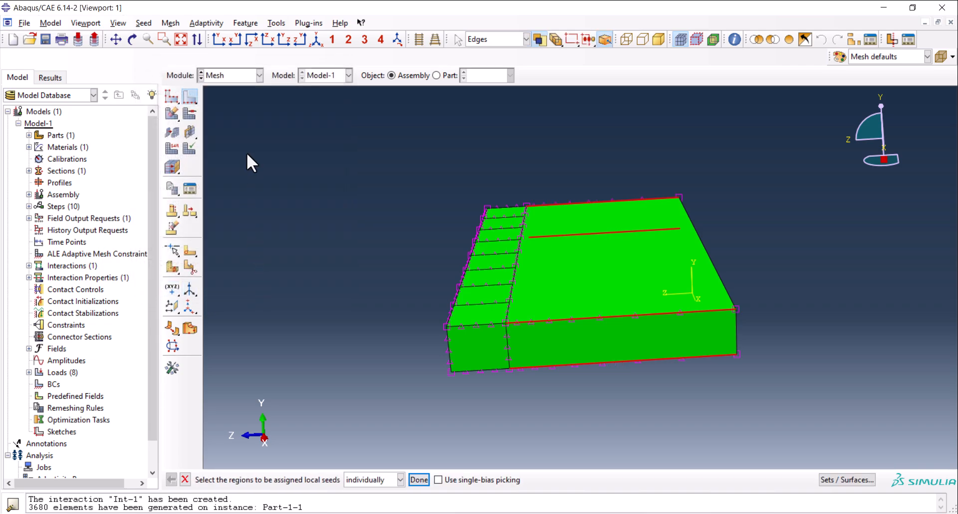
# Mesh the whole part instance with the biased seeds and inspect the element grading away from the strip.
pyautogui.moveTo(166, 112); pyautogui.dragTo(188, 116)
pyautogui.middleClick(353, 174)
pyautogui.keyDown('ctrl'); pyautogui.keyDown('alt'); pyautogui.moveTo(449, 245); pyautogui.dragTo(486, 276); pyautogui.keyUp('alt'); pyautogui.keyUp('ctrl')
pyautogui.scroll(-2, 708, 370)
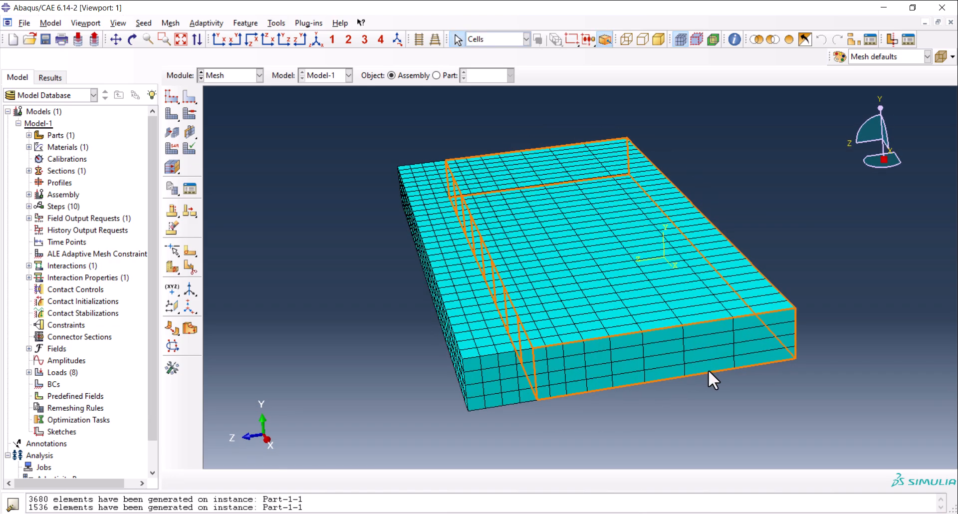
pyautogui.scroll(-2, 723, 401)
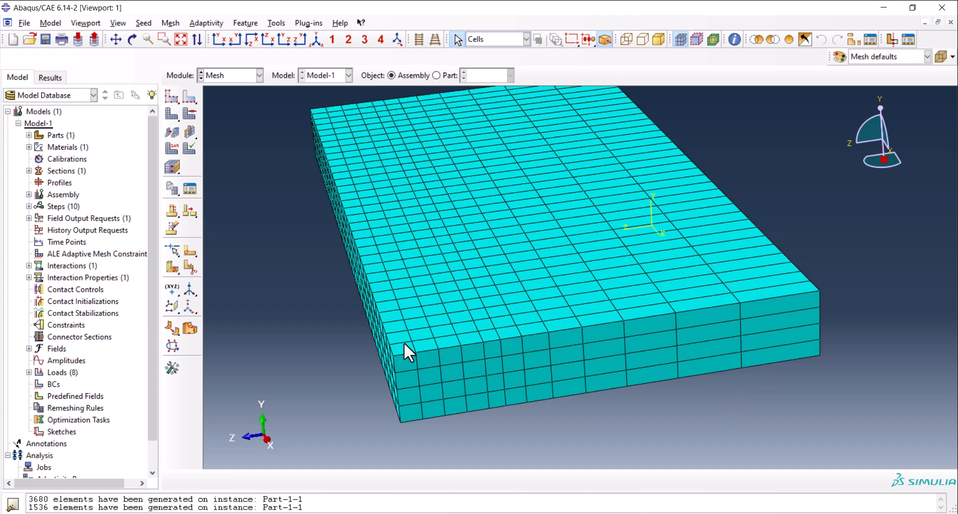
pyautogui.keyDown('ctrl'); pyautogui.keyDown('alt'); pyautogui.moveTo(433, 360); pyautogui.dragTo(649, 378); pyautogui.keyUp('alt'); pyautogui.keyUp('ctrl')
pyautogui.scroll(3, 467, 241)
pyautogui.keyDown('ctrl'); pyautogui.keyDown('alt'); pyautogui.moveTo(526, 271); pyautogui.dragTo(539, 254); pyautogui.keyUp('alt'); pyautogui.keyUp('ctrl')
pyautogui.keyDown('ctrl'); pyautogui.keyDown('alt'); pyautogui.moveTo(627, 252); pyautogui.dragTo(617, 244); pyautogui.keyUp('alt'); pyautogui.keyUp('ctrl')
pyautogui.scroll(2, 334, 316)
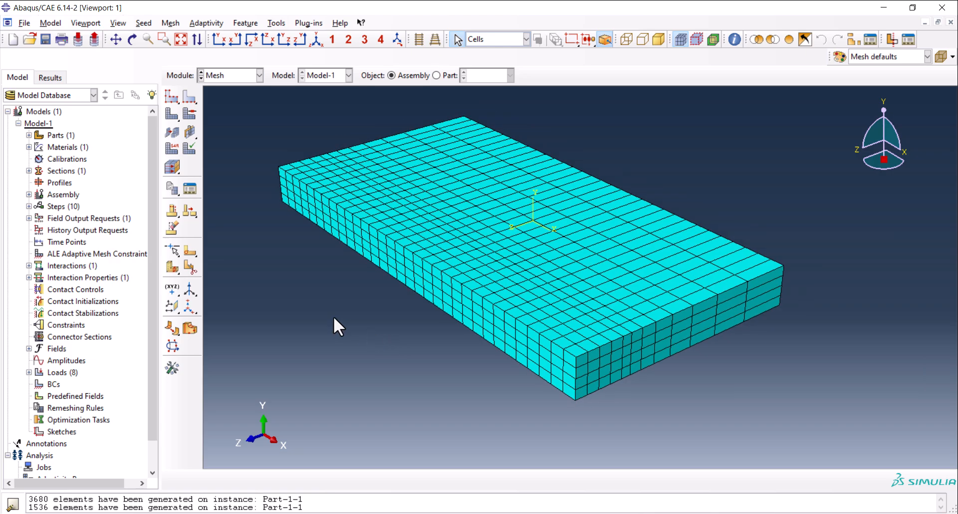
pyautogui.click(233, 75)
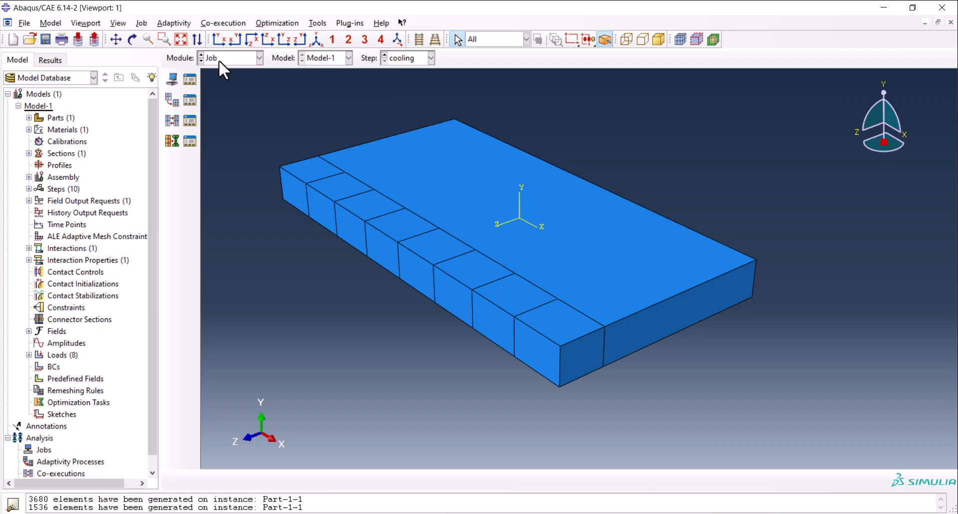
pyautogui.click(220, 59)
pyautogui.click(227, 139)
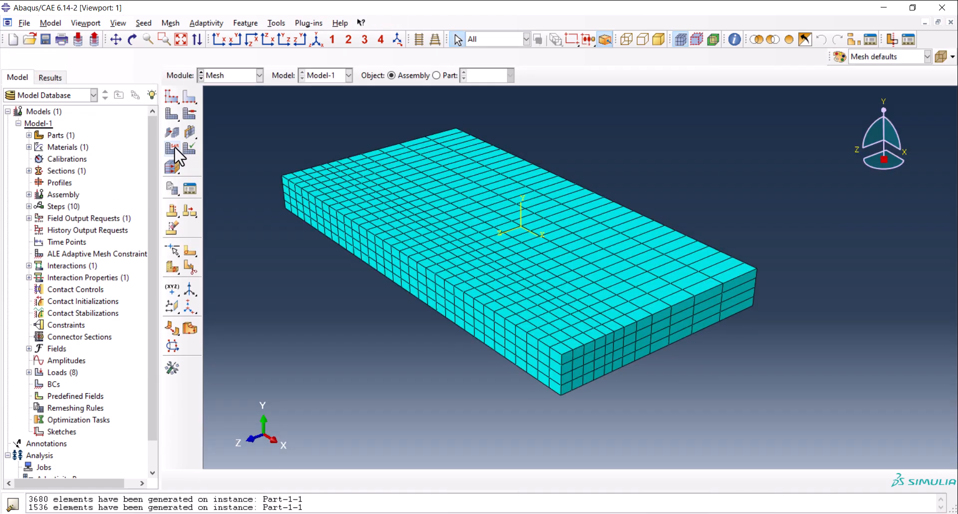
# Assign linear standard Heat Transfer elements with Convection/Diffusion enabled to all cells of the plate.
pyautogui.click(173, 148)
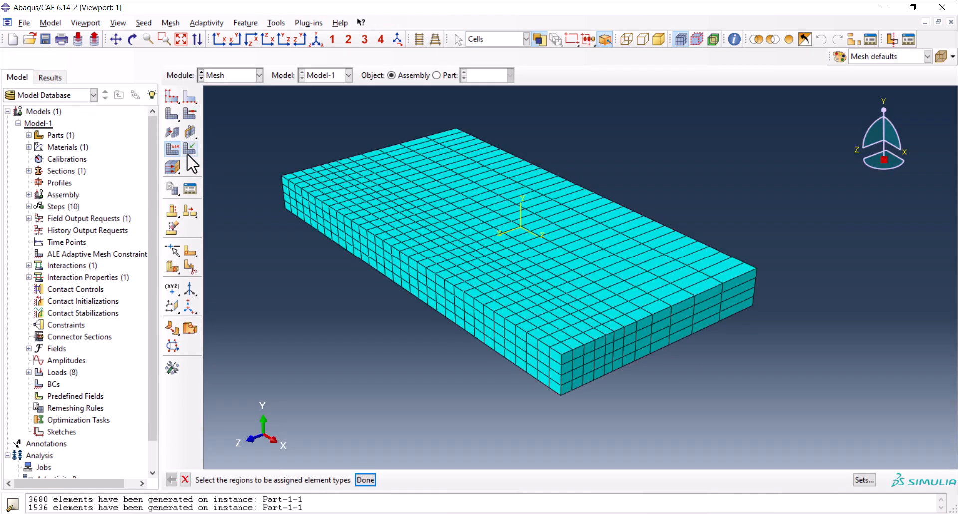
pyautogui.moveTo(253, 92); pyautogui.dragTo(744, 399)
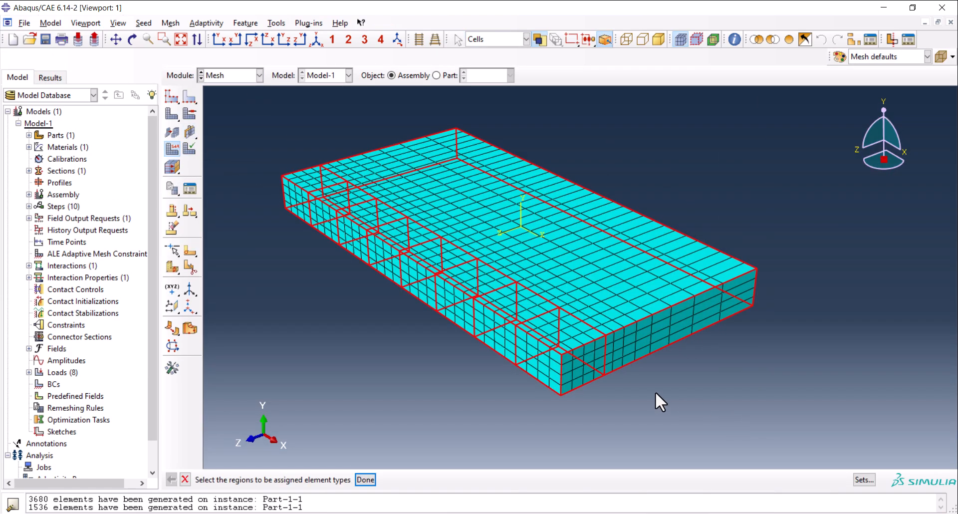
pyautogui.middleClick(417, 342)
pyautogui.scroll(-2, 133, 149)
pyautogui.scroll(-2, 134, 150)
pyautogui.click(146, 147)
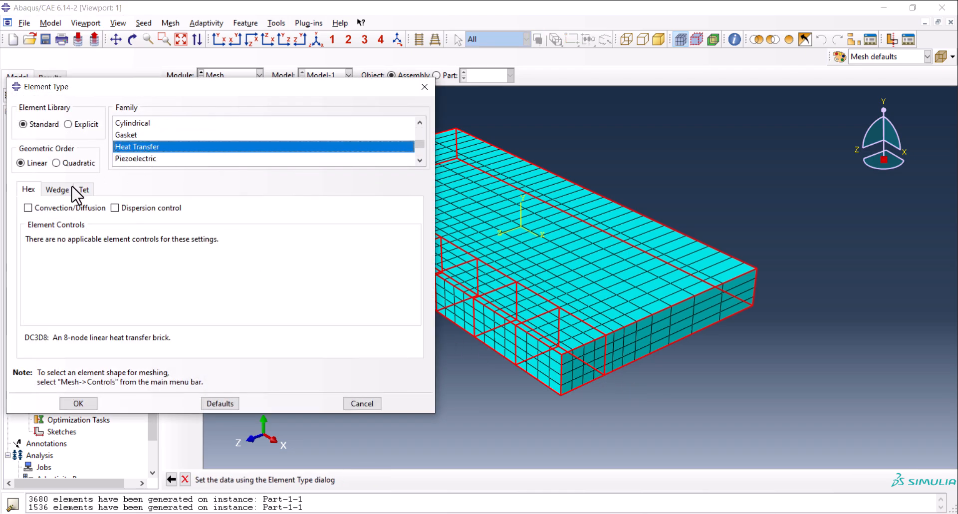
pyautogui.click(40, 208)
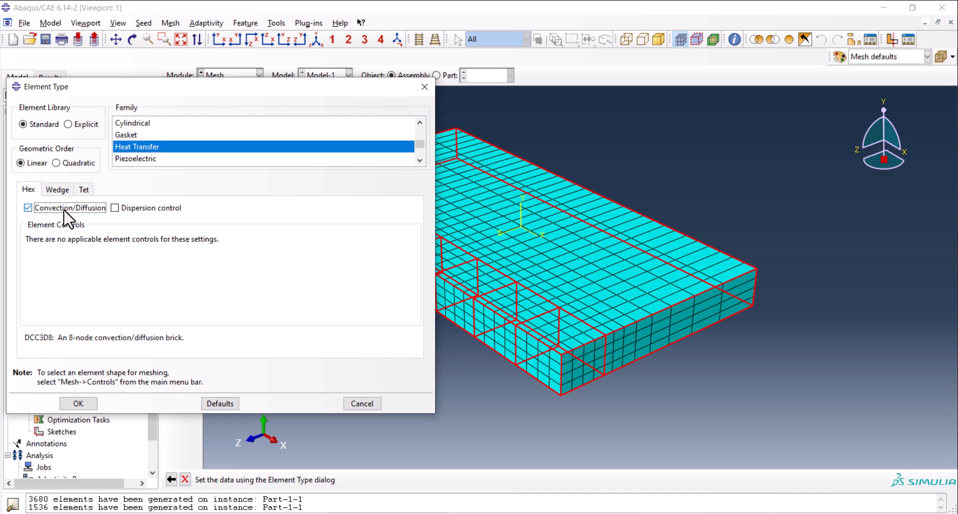
pyautogui.click(78, 403)
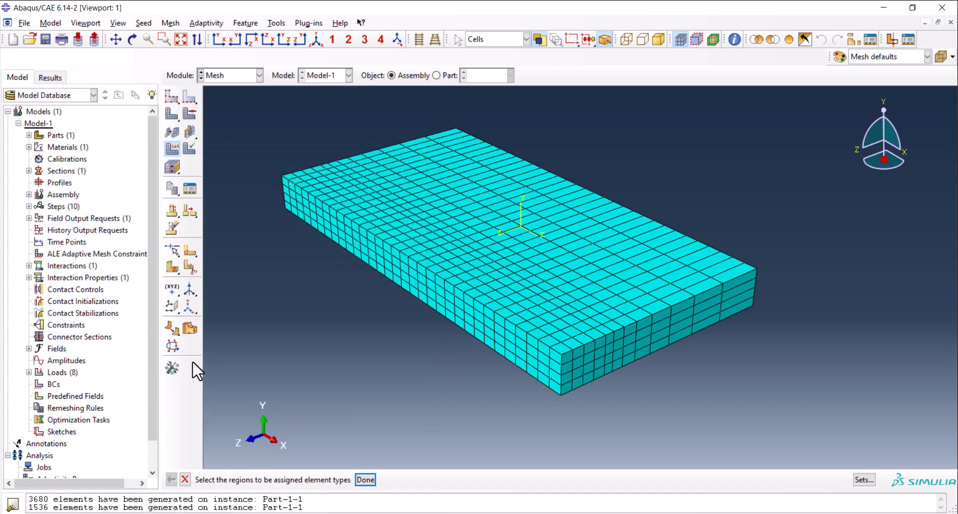
# In the Job module, create a full analysis job named movingheatsourceT for Model-1 with default settings.
pyautogui.click(259, 75)
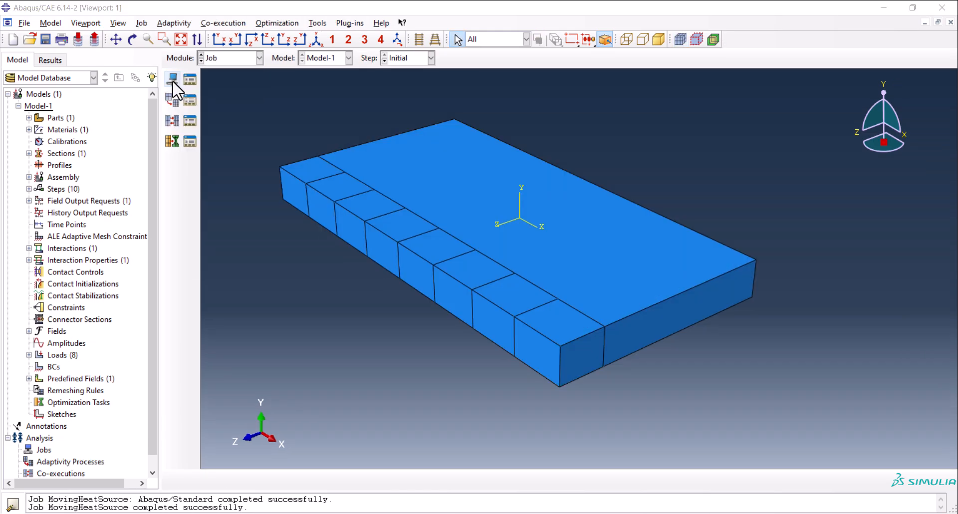
pyautogui.click(172, 80)
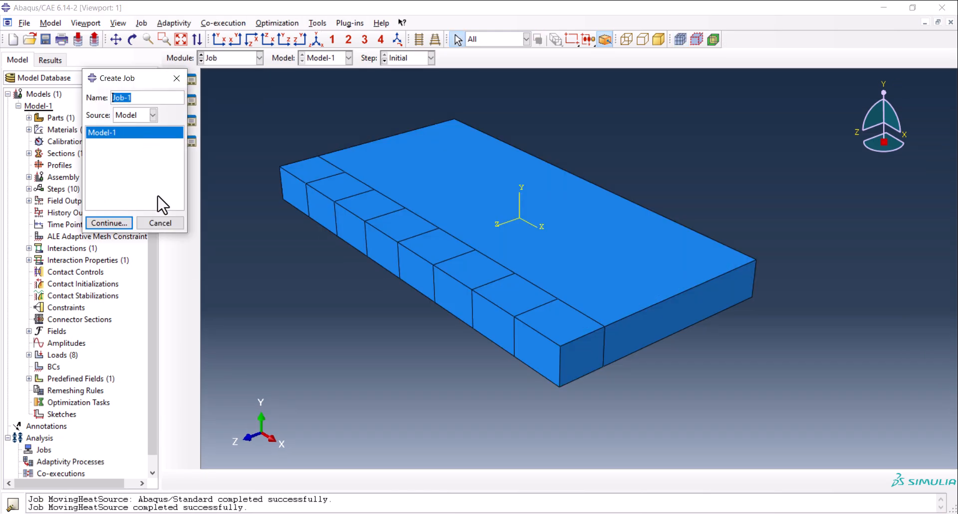
pyautogui.write('movingheatsourceT')
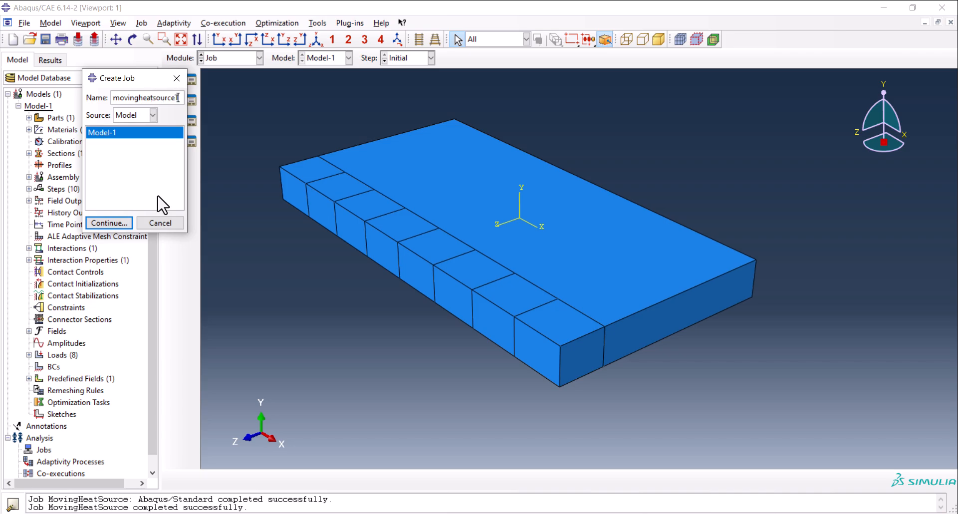
pyautogui.click(106, 224)
pyautogui.click(191, 399)
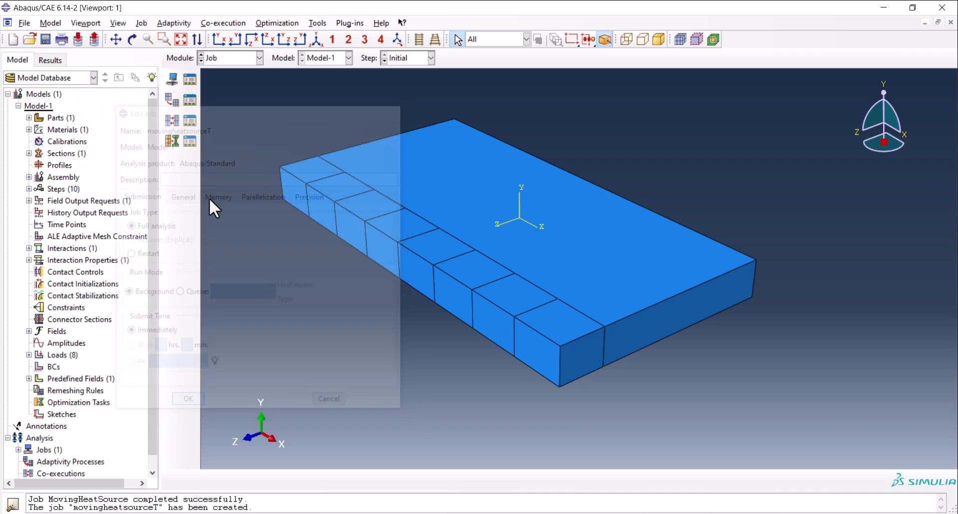
# Submit the movingheatsourceT job from the Job Manager and monitor its run until it finishes.
pyautogui.click(190, 79)
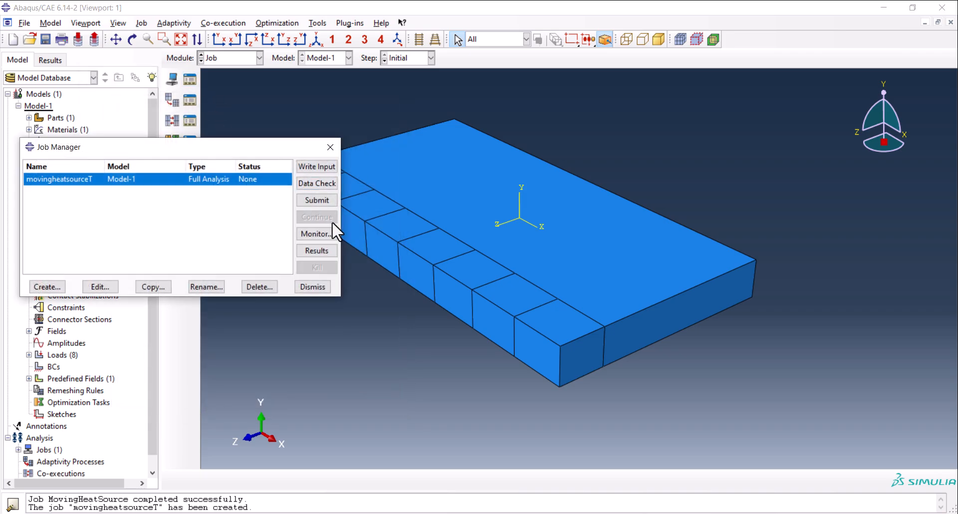
pyautogui.click(316, 200)
pyautogui.click(436, 314)
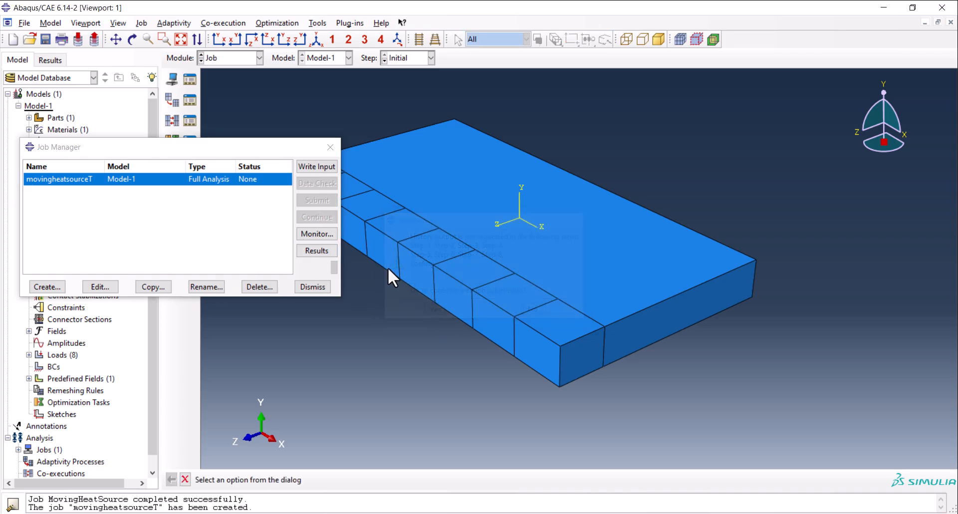
pyautogui.click(322, 233)
pyautogui.moveTo(243, 91); pyautogui.dragTo(315, 51)
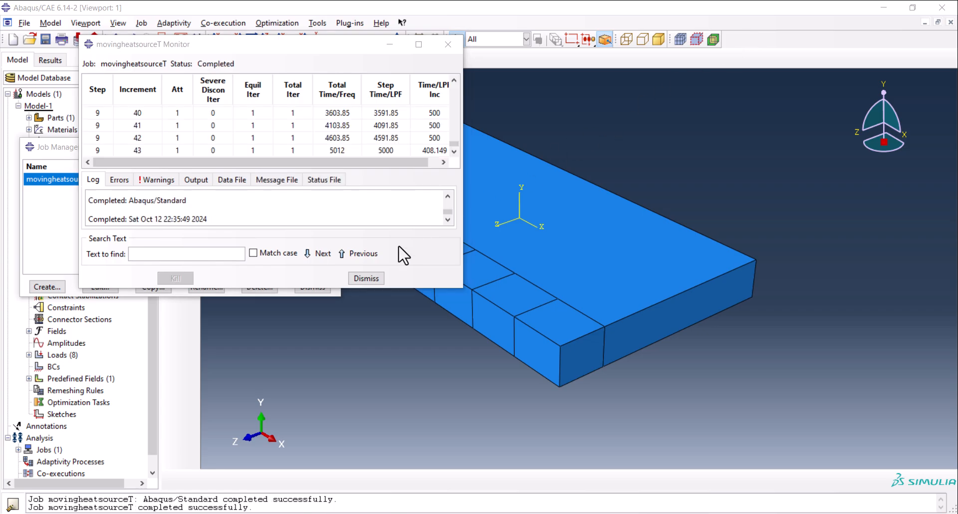
pyautogui.click(365, 277)
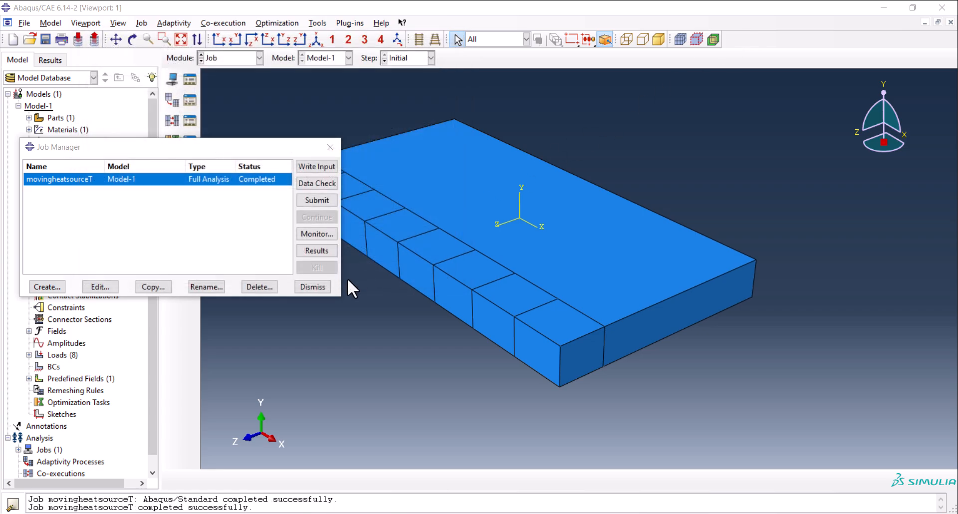
# Open the job's results and plot contours of the nodal temperature NT11 on the plate.
pyautogui.click(320, 248)
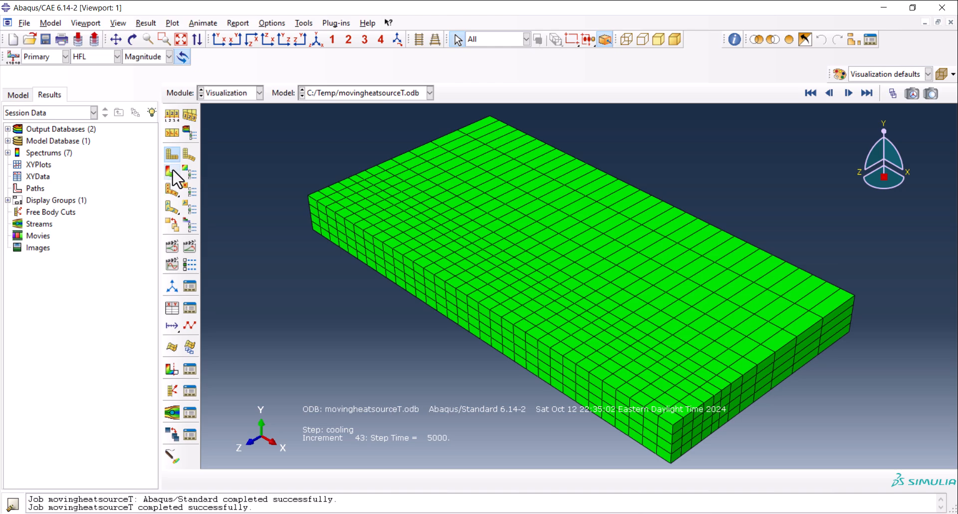
pyautogui.click(172, 172)
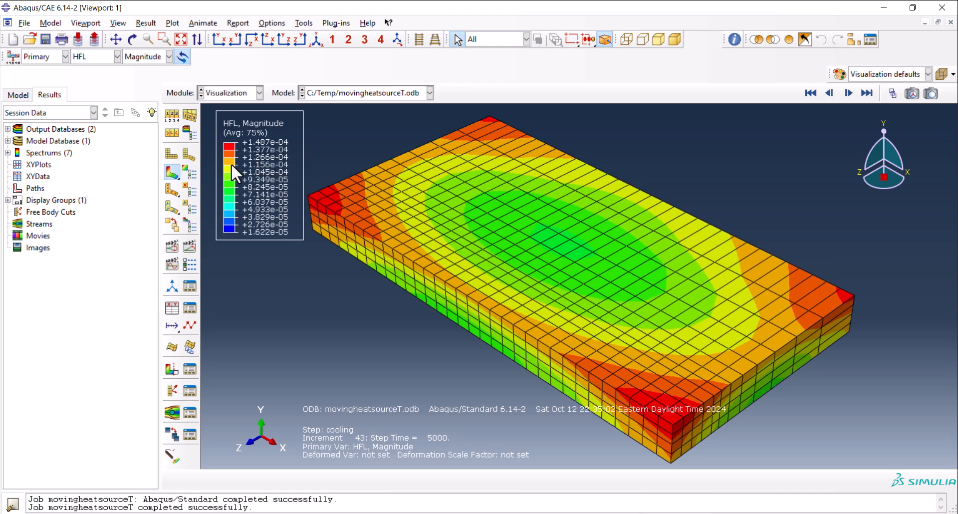
pyautogui.click(90, 56)
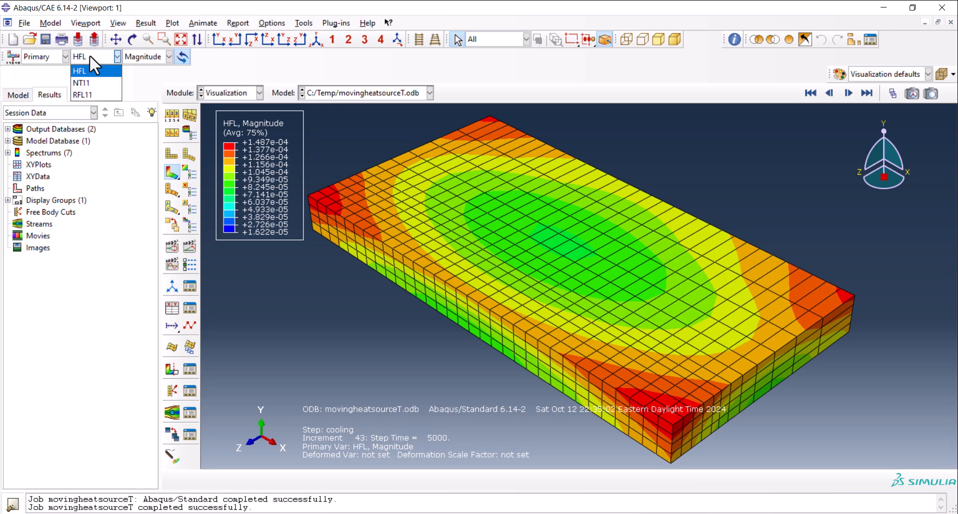
pyautogui.click(81, 82)
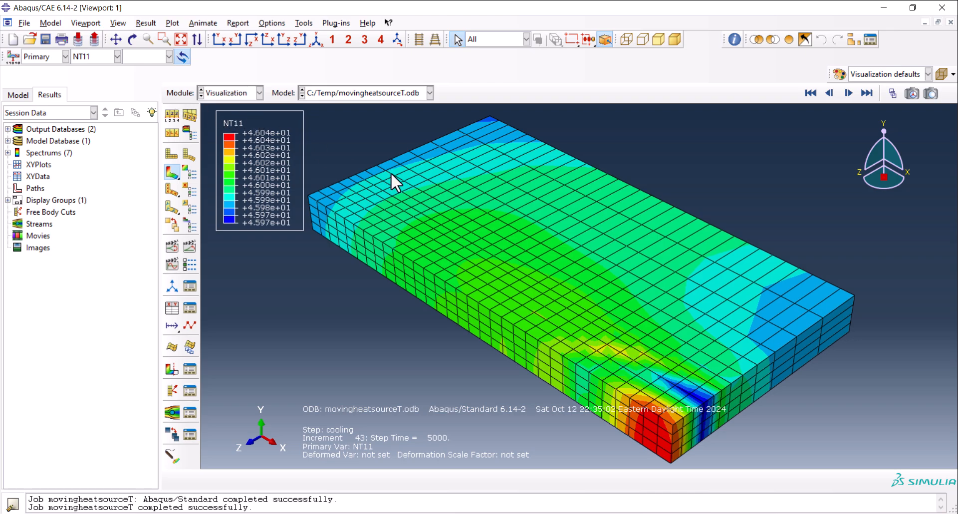
# Play and stop the time-history animation of the NT11 contours.
pyautogui.click(189, 241)
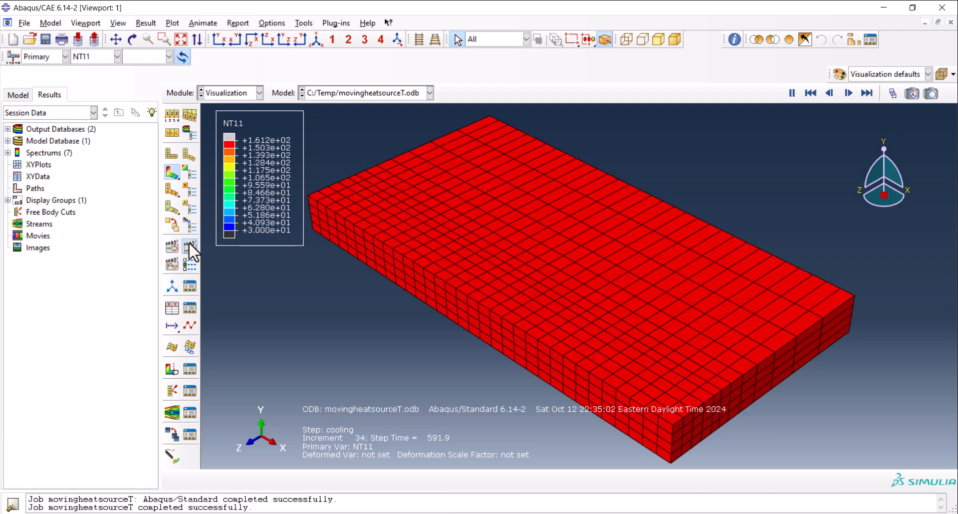
pyautogui.click(188, 247)
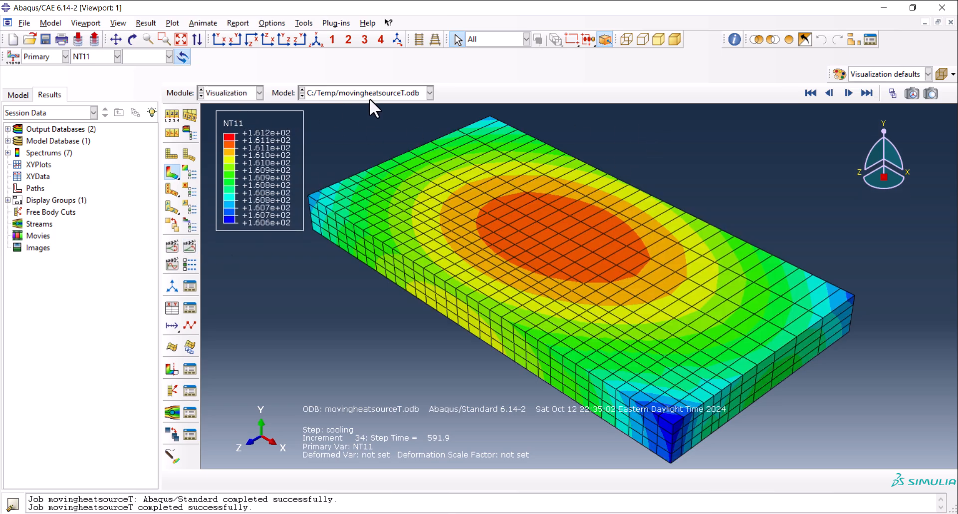
pyautogui.click(188, 250)
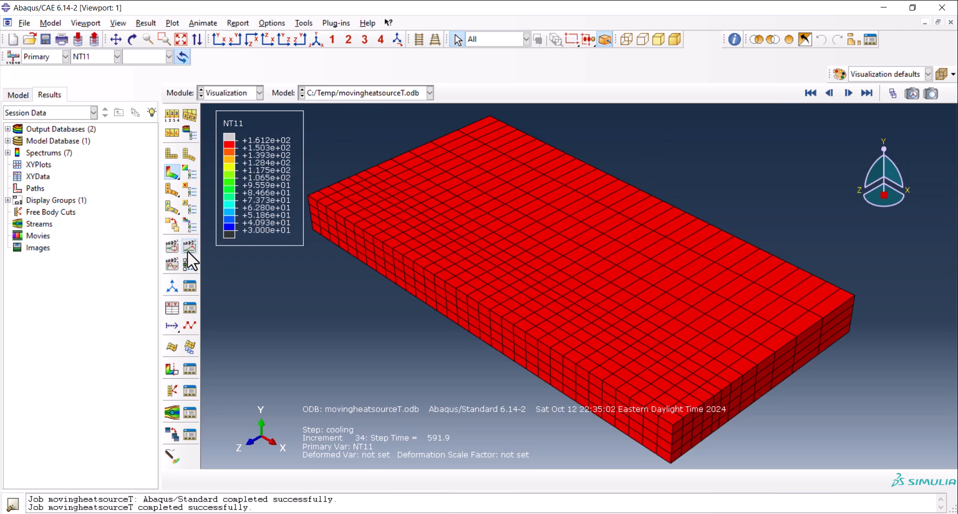
pyautogui.click(186, 244)
# Review the NT11 contours through the frames with the Frame Selector, ending at frame 43 of the cooling step.
pyautogui.click(893, 93)
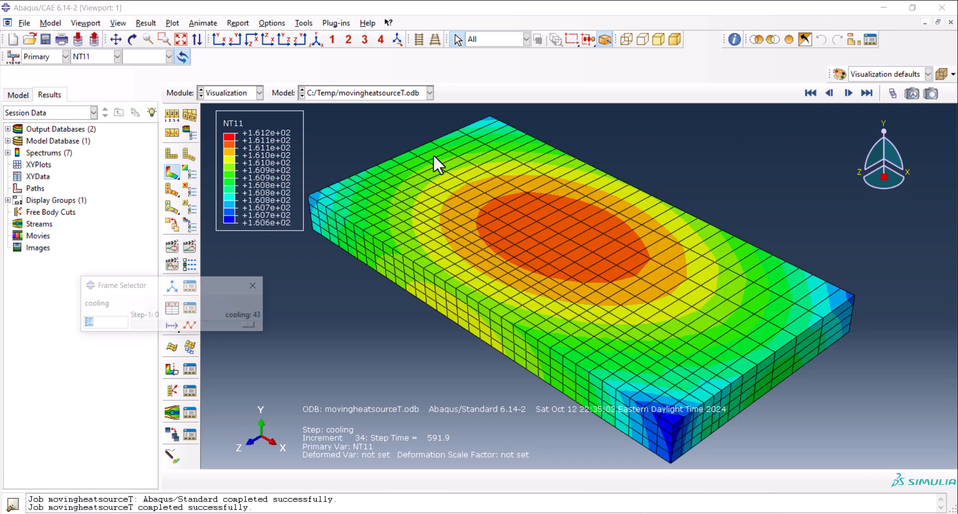
pyautogui.moveTo(251, 323)
pyautogui.mouseDown()
pyautogui.moveTo(135, 331)
pyautogui.moveTo(177, 331)
pyautogui.moveTo(176, 322)
pyautogui.moveTo(259, 327)
pyautogui.mouseUp()
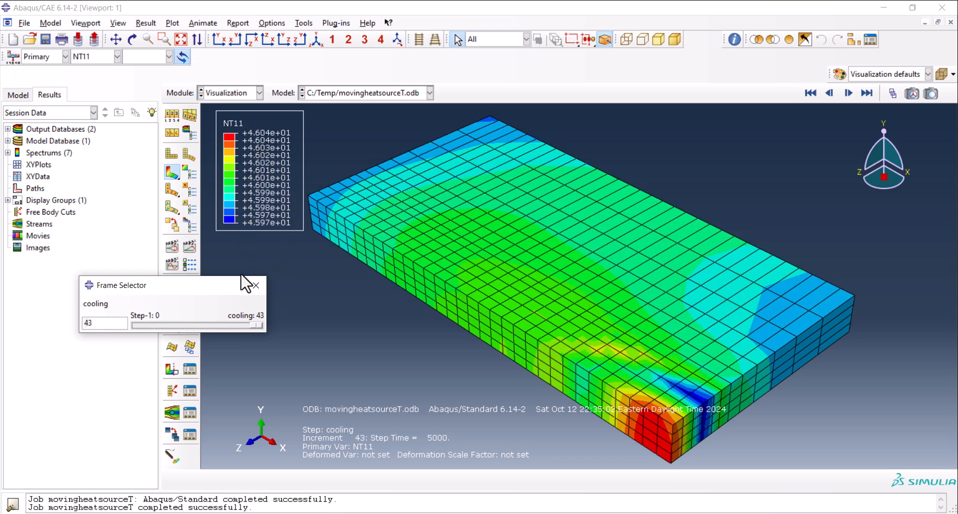
pyautogui.click(256, 285)
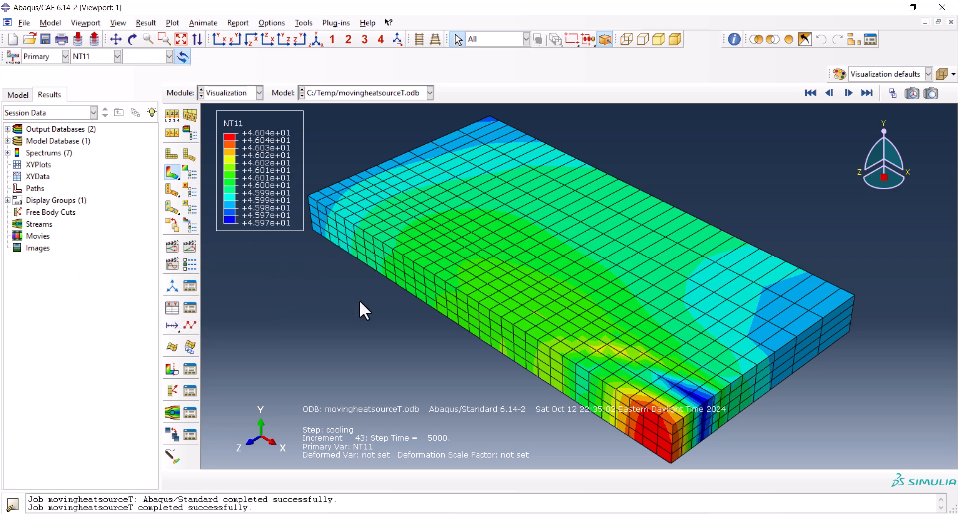